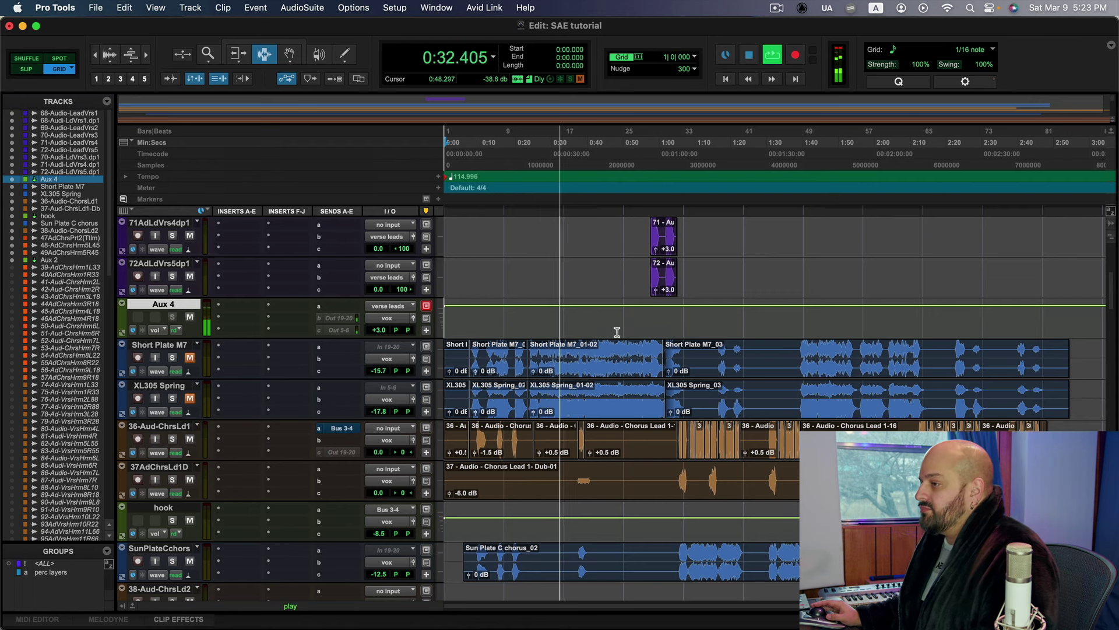
Stop playback, place the cursor at 0:27.131 and look through the session's tracks down to Master 1 and back up to the instruments.
key(space)
click(541, 321)
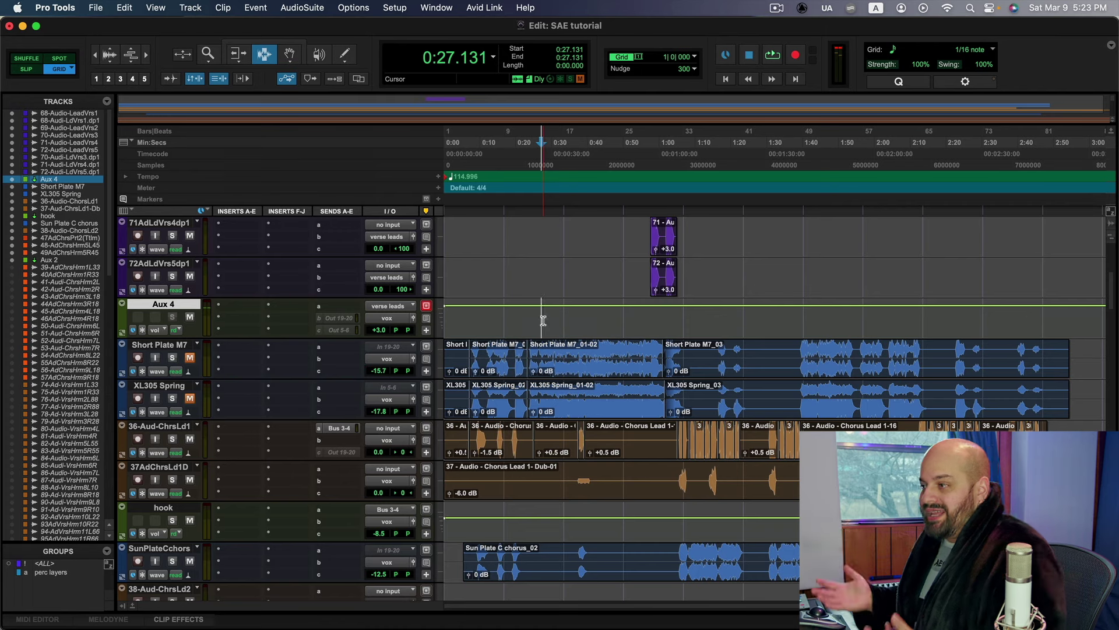
scroll(721, 291, down, 1)
scroll(721, 291, up, 5)
scroll(720, 286, down, 15)
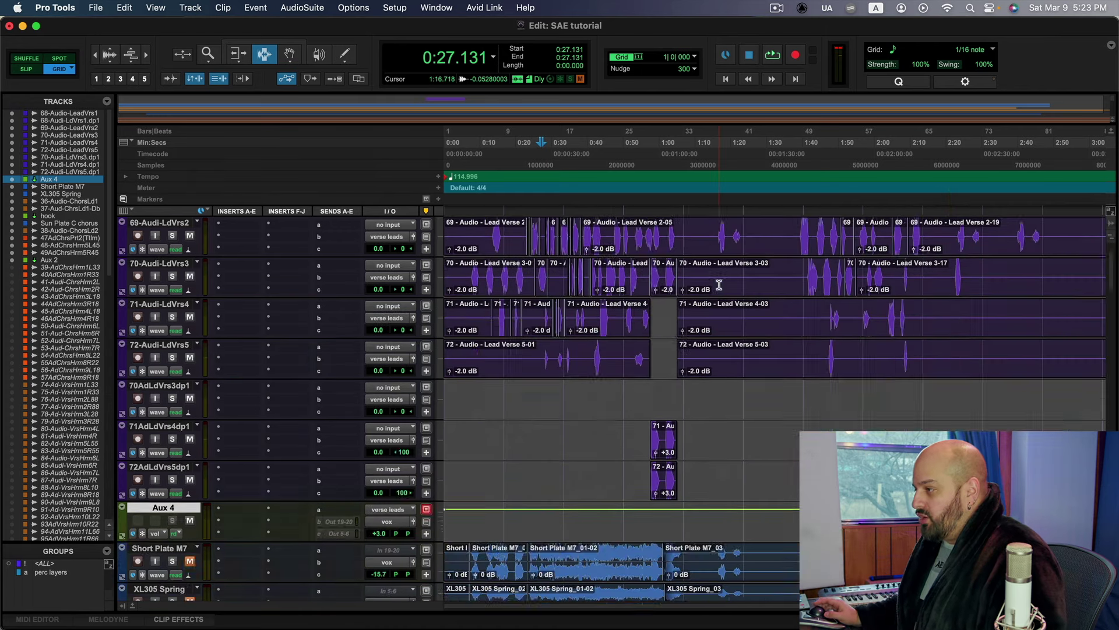
scroll(719, 284, down, 20)
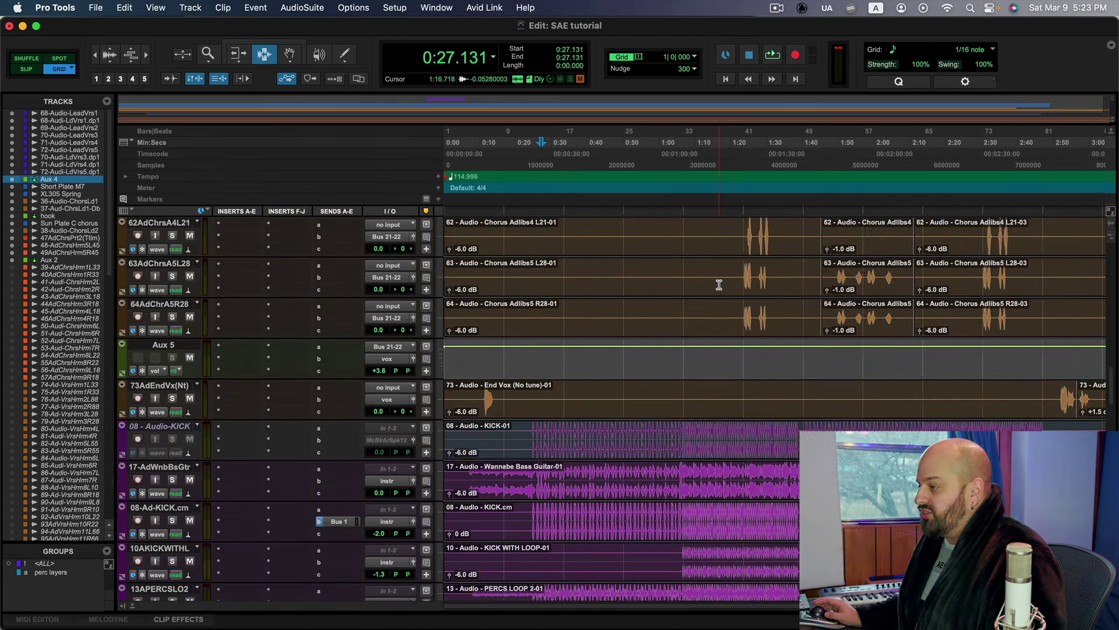
scroll(719, 285, down, 15)
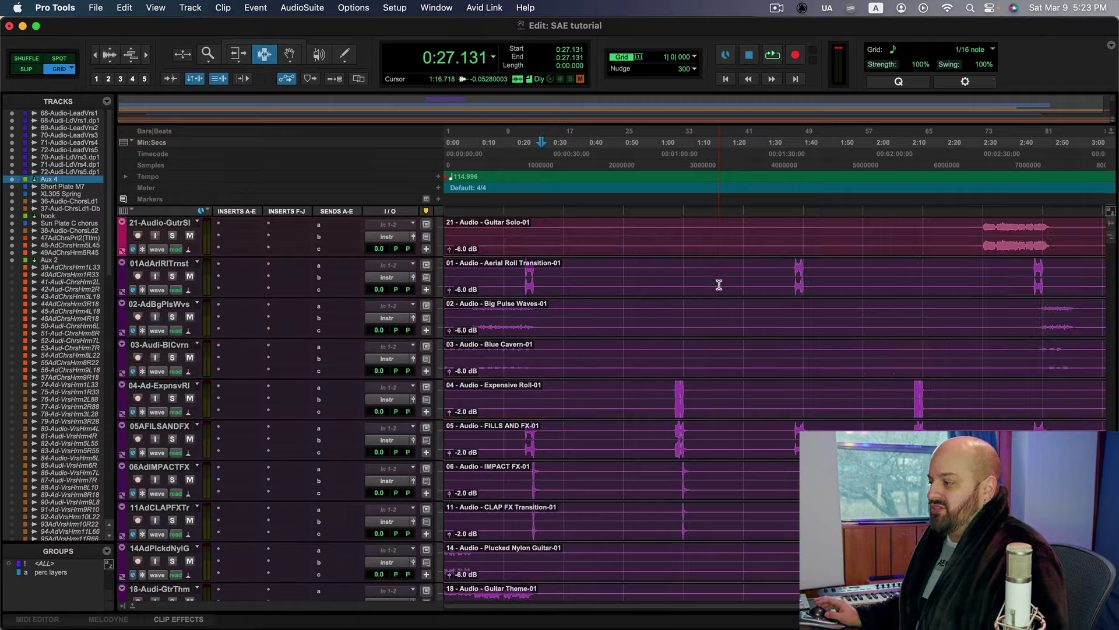
scroll(719, 284, down, 8)
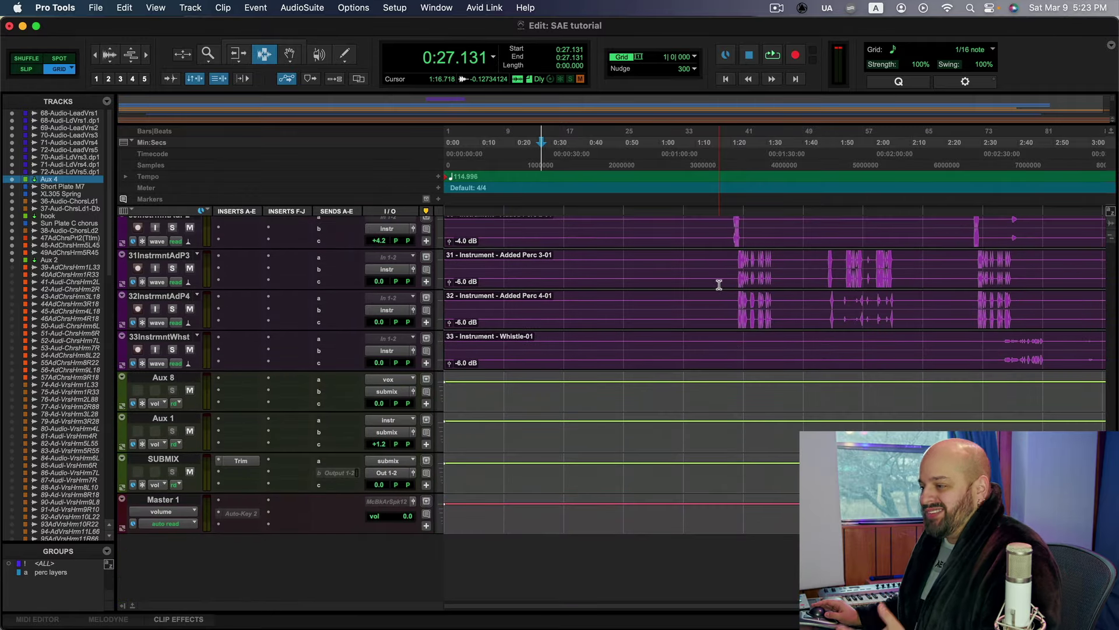
scroll(707, 296, up, 20)
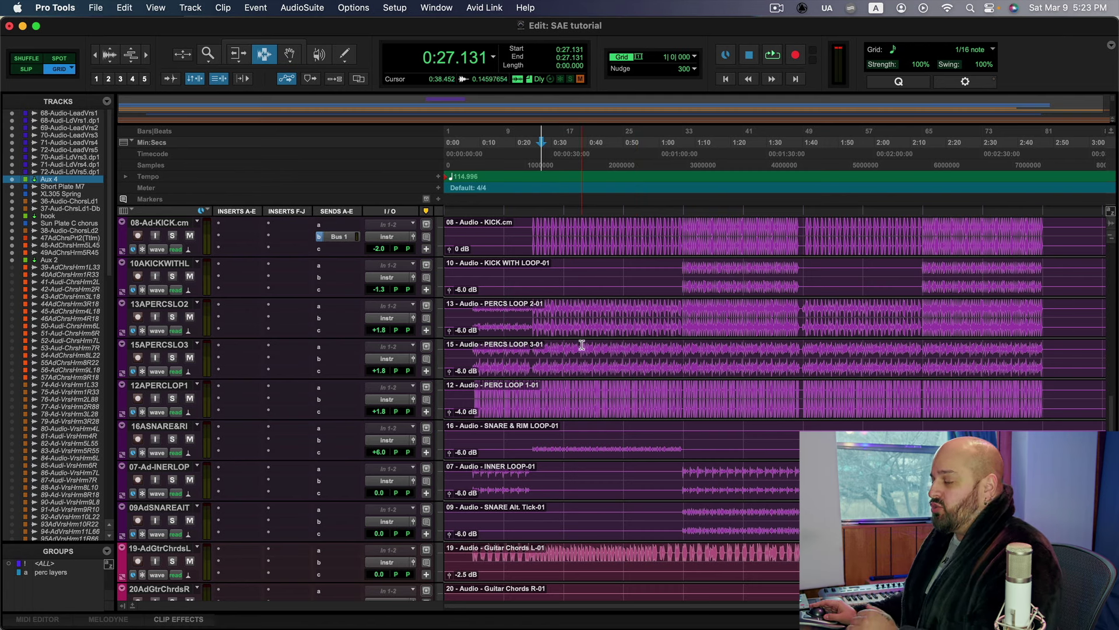
scroll(553, 411, up, 3)
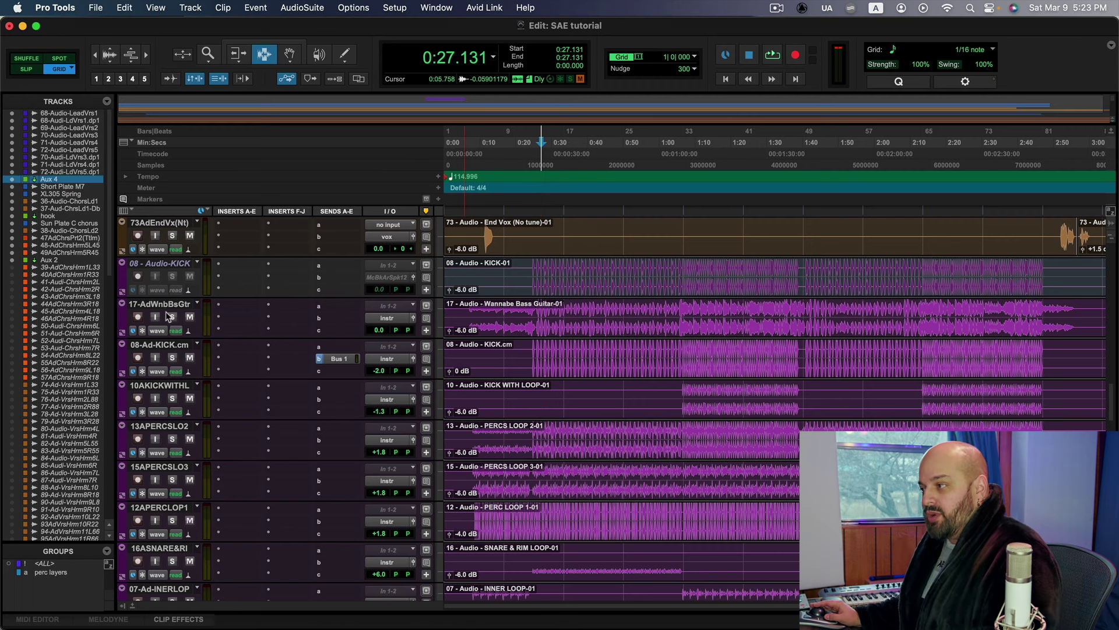
Select the instrument tracks from 17-AdWnbBsGtr through 33InstrmntWhst, extend the selection up to harmz.cm and mute the selected tracks.
click(165, 308)
scroll(184, 337, down, 1)
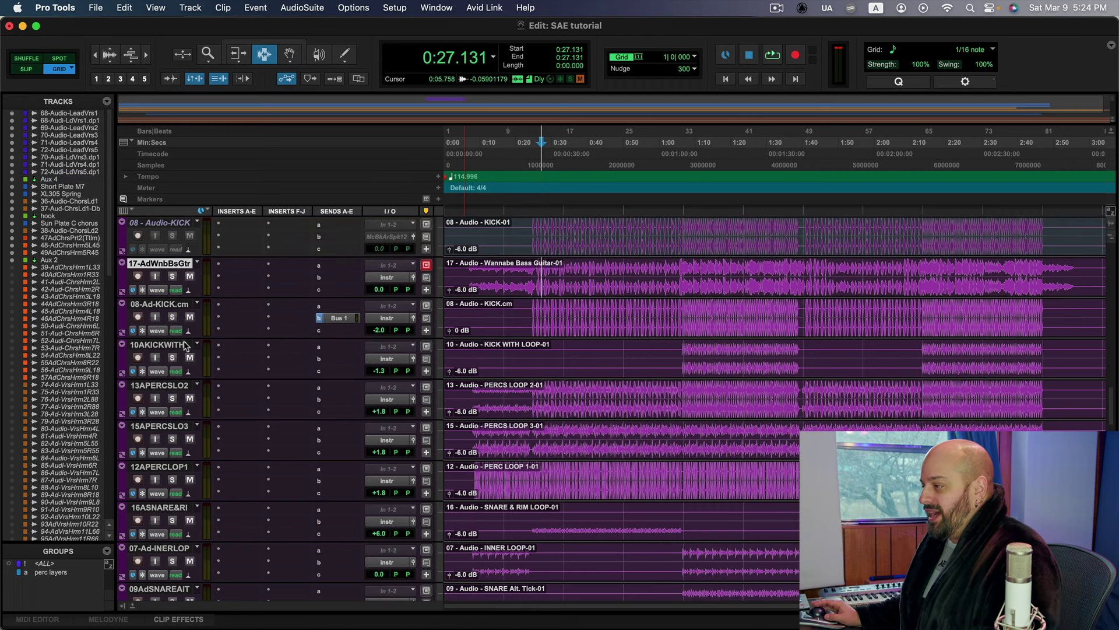
scroll(185, 345, down, 10)
scroll(204, 367, down, 10)
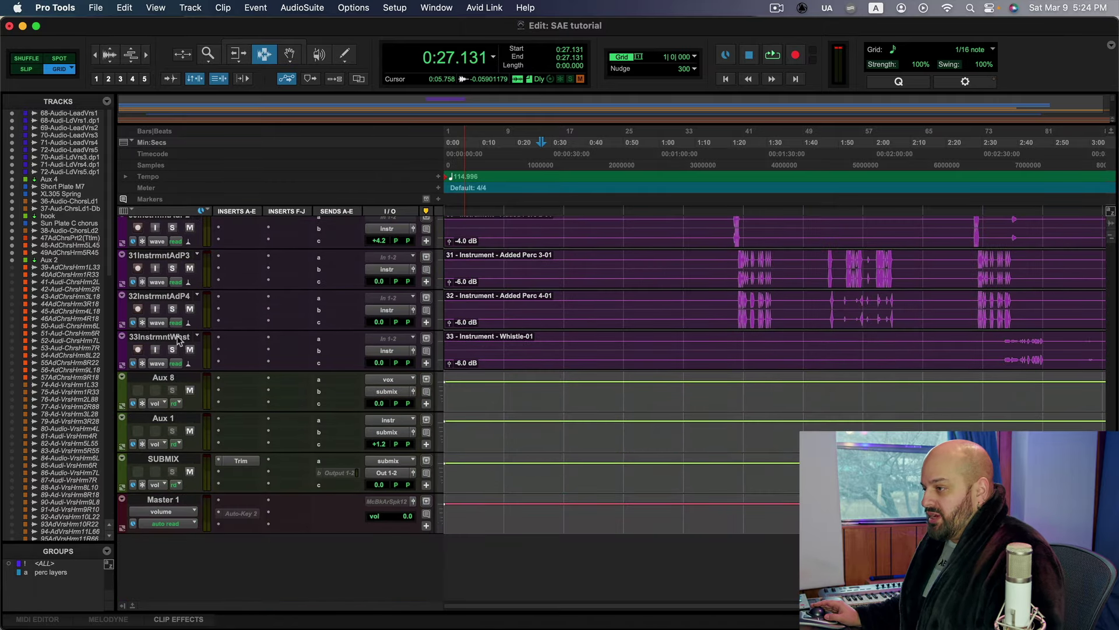
shift+click(188, 337)
scroll(419, 346, up, 10)
scroll(419, 346, up, 10)
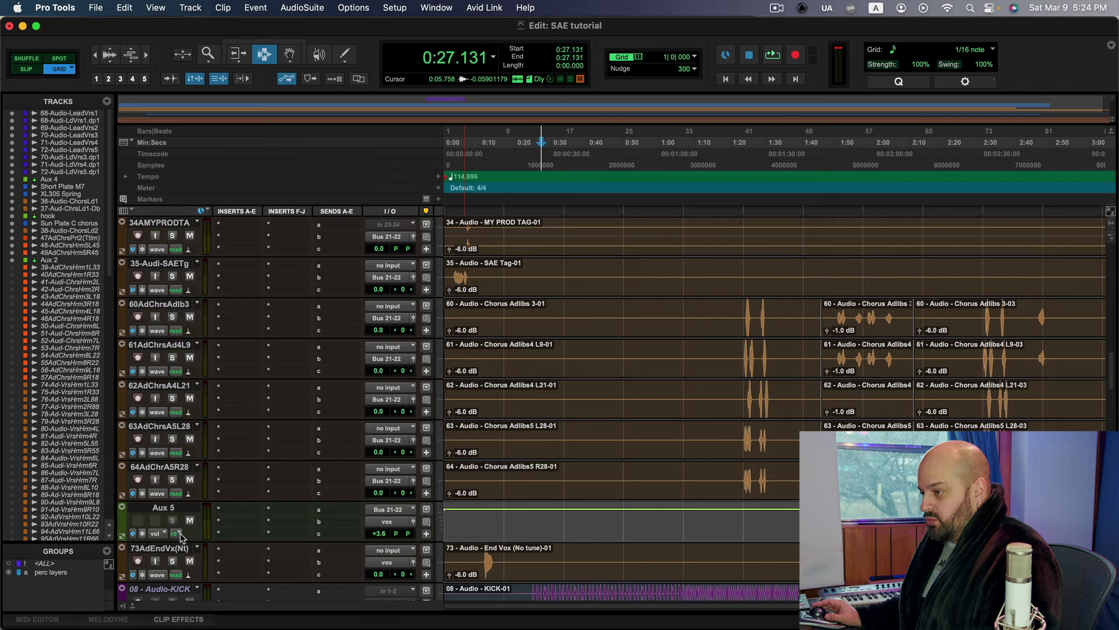
scroll(218, 525, up, 5)
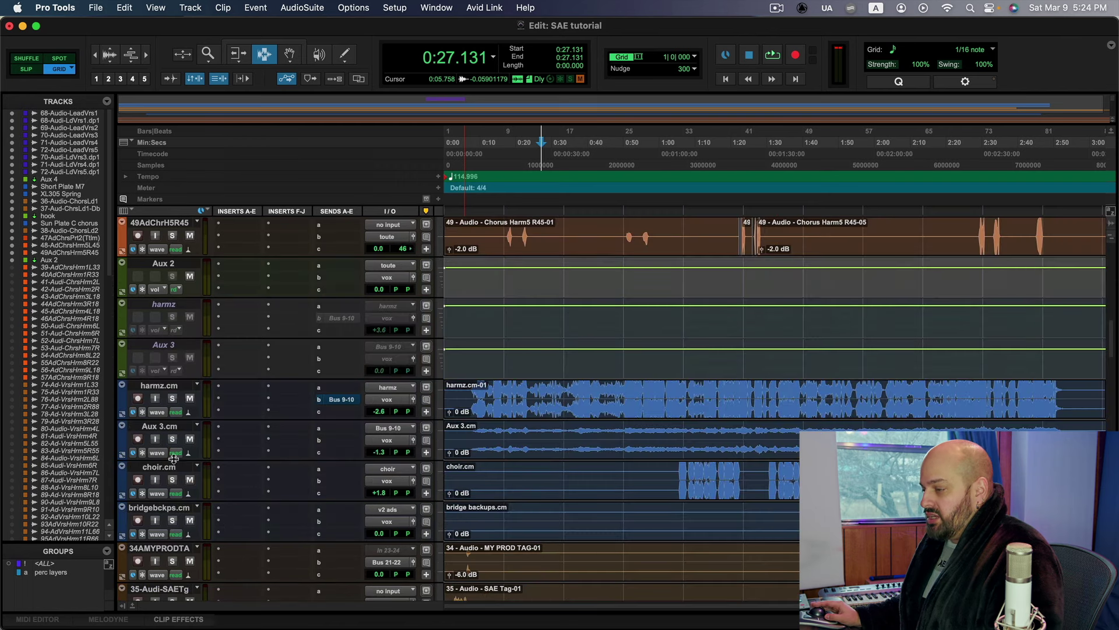
shift+click(166, 385)
click(190, 398)
Select the chorus tracks from 49AdChrH5R45 up through 36-Aud-ChrsLd1.
scroll(297, 445, up, 3)
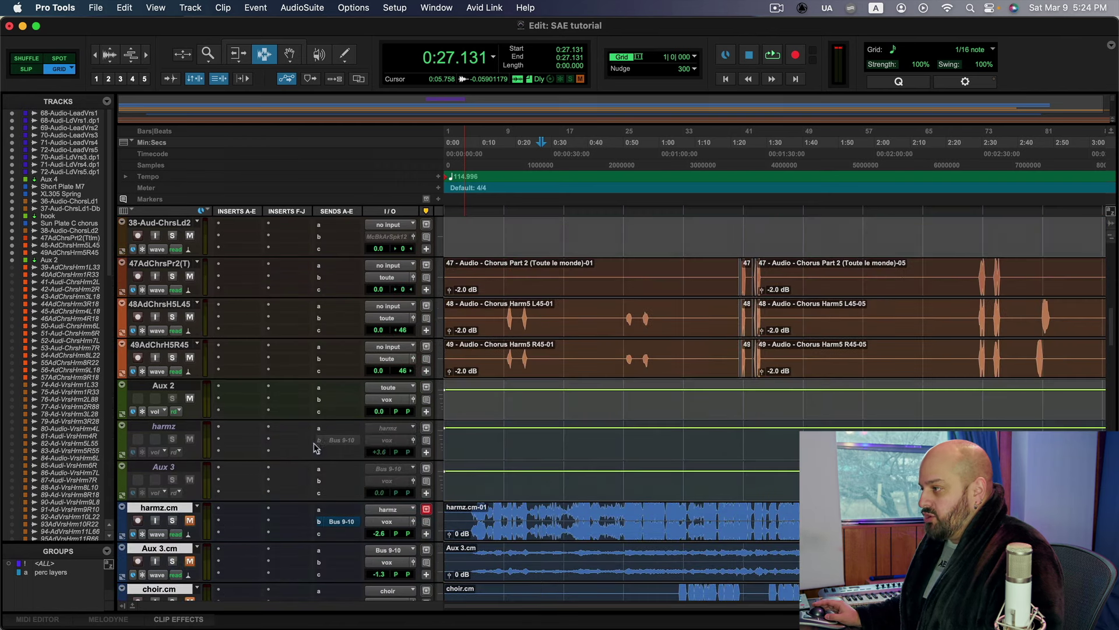
scroll(296, 444, up, 1)
click(169, 385)
scroll(192, 389, up, 6)
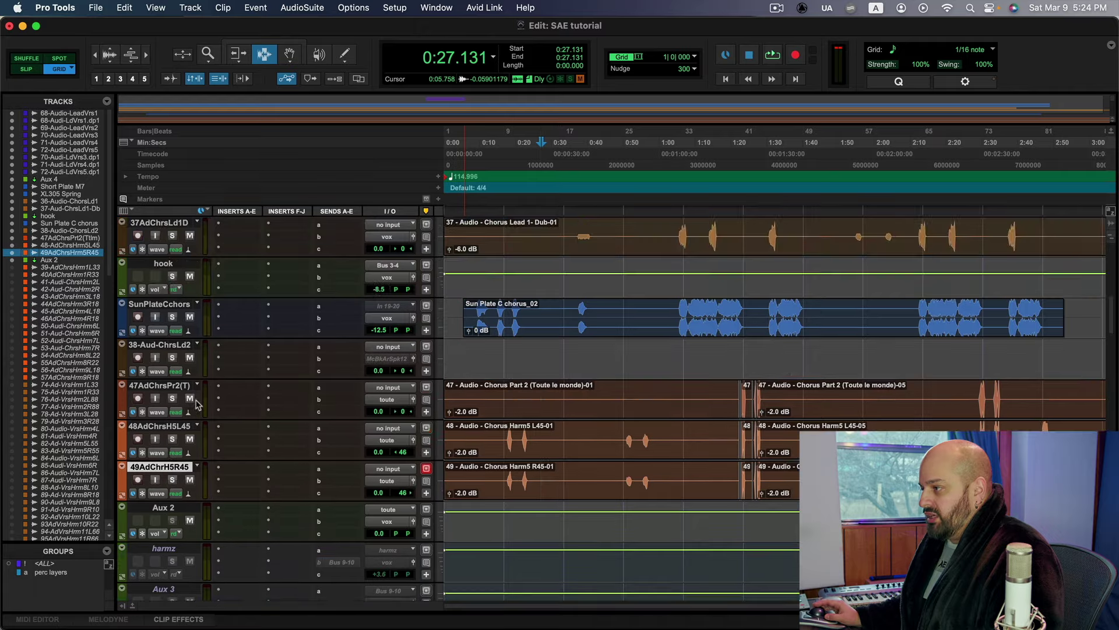
shift+click(188, 348)
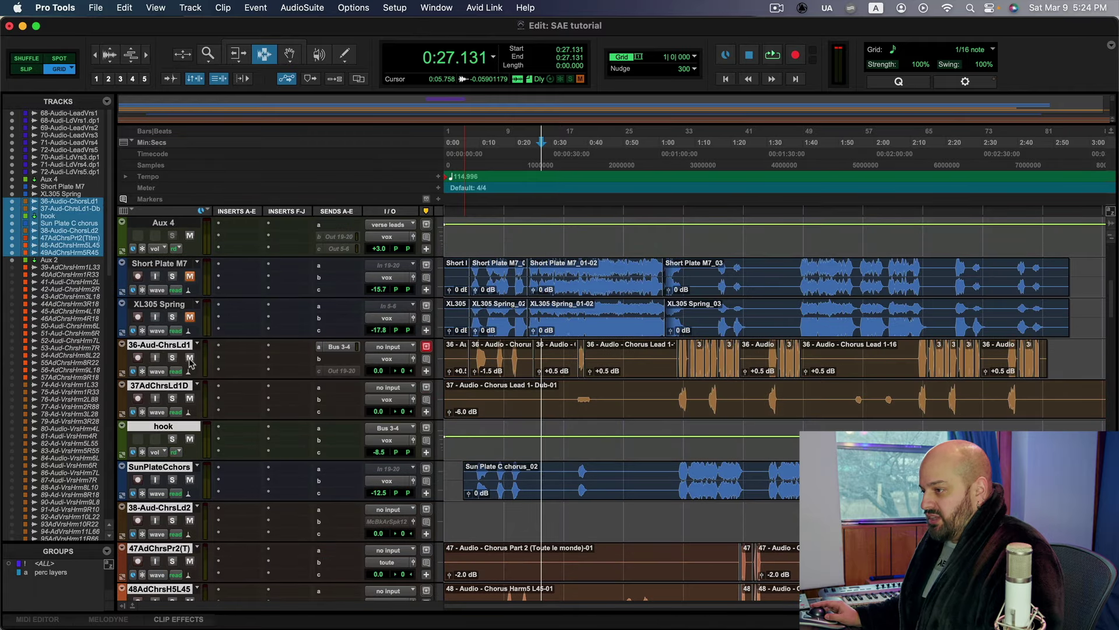
scroll(582, 460, up, 6)
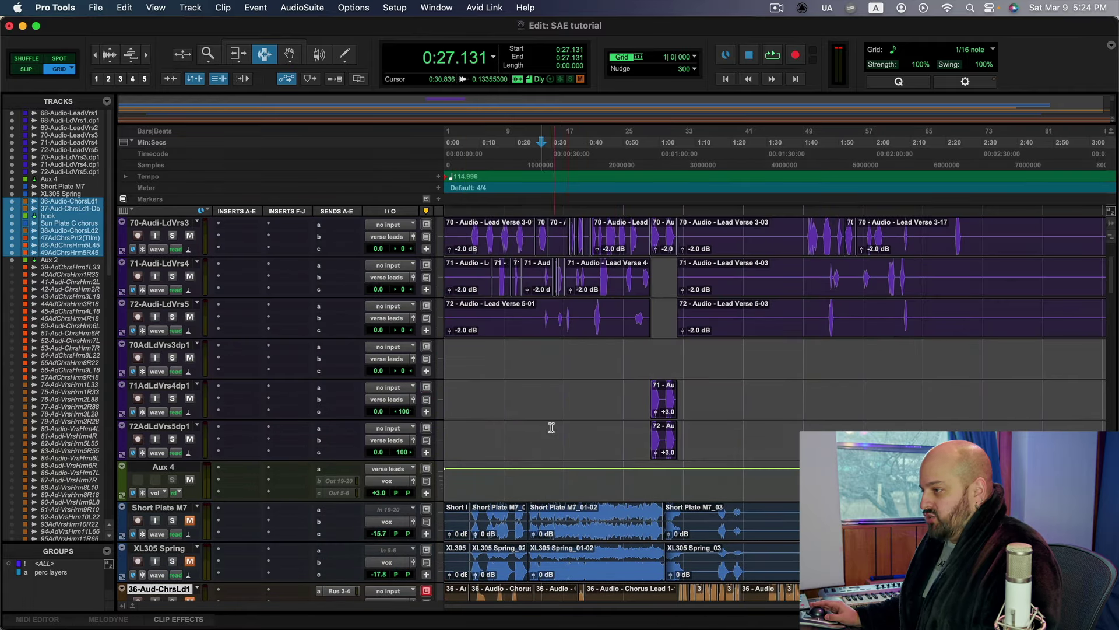
Play the lead verse vocals from 0:27.131 and stop playback after listening to the passage.
click(541, 431)
key(space)
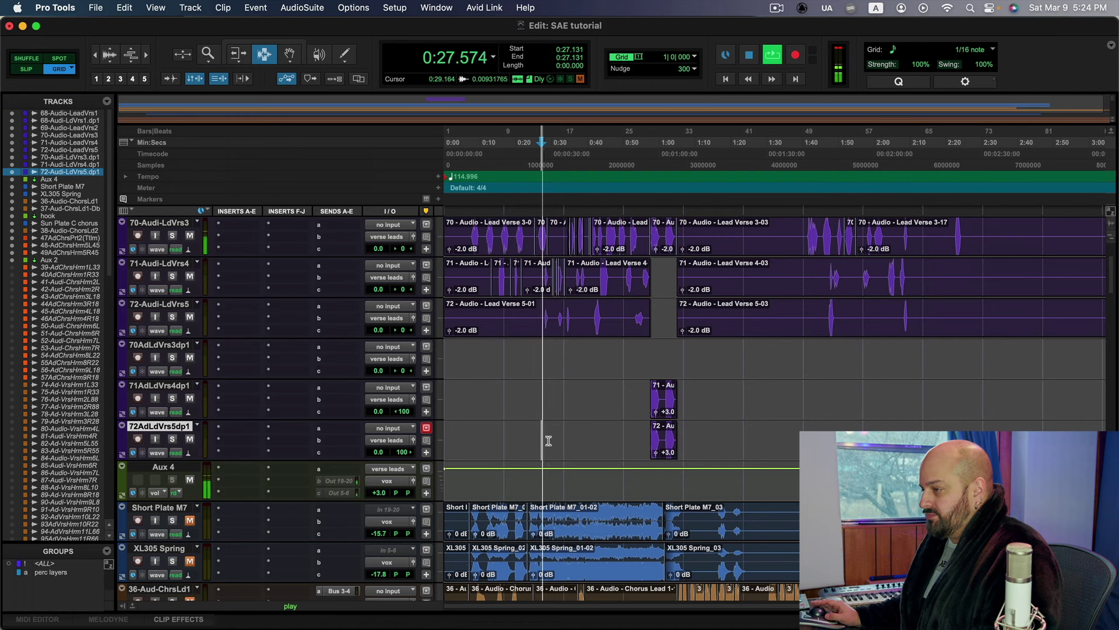
scroll(548, 445, up, 2)
scroll(548, 445, up, 1)
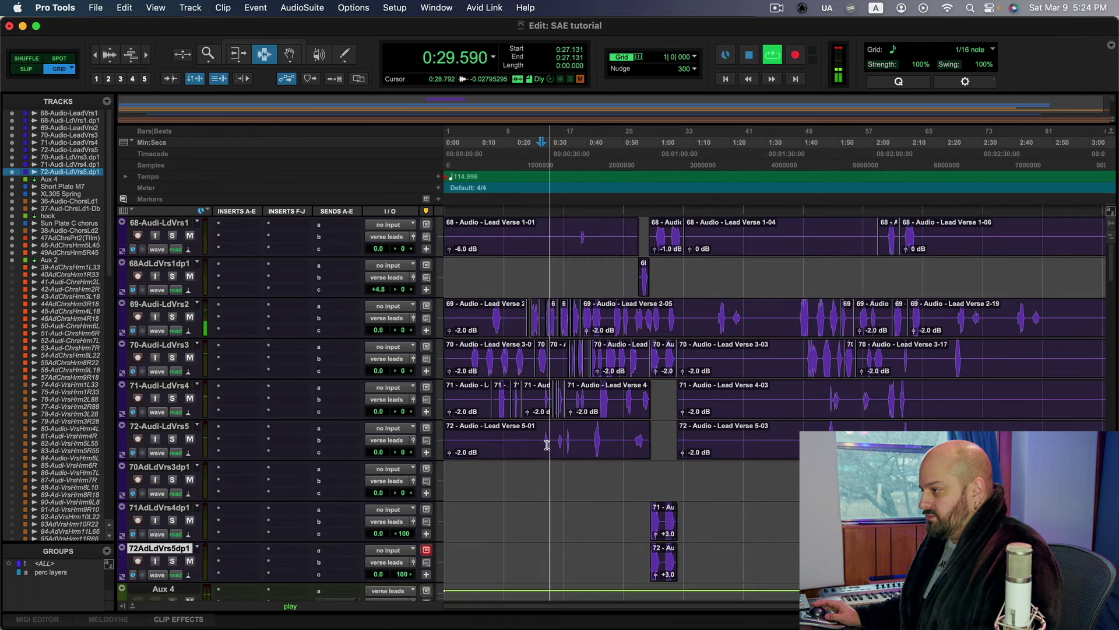
scroll(548, 443, up, 2)
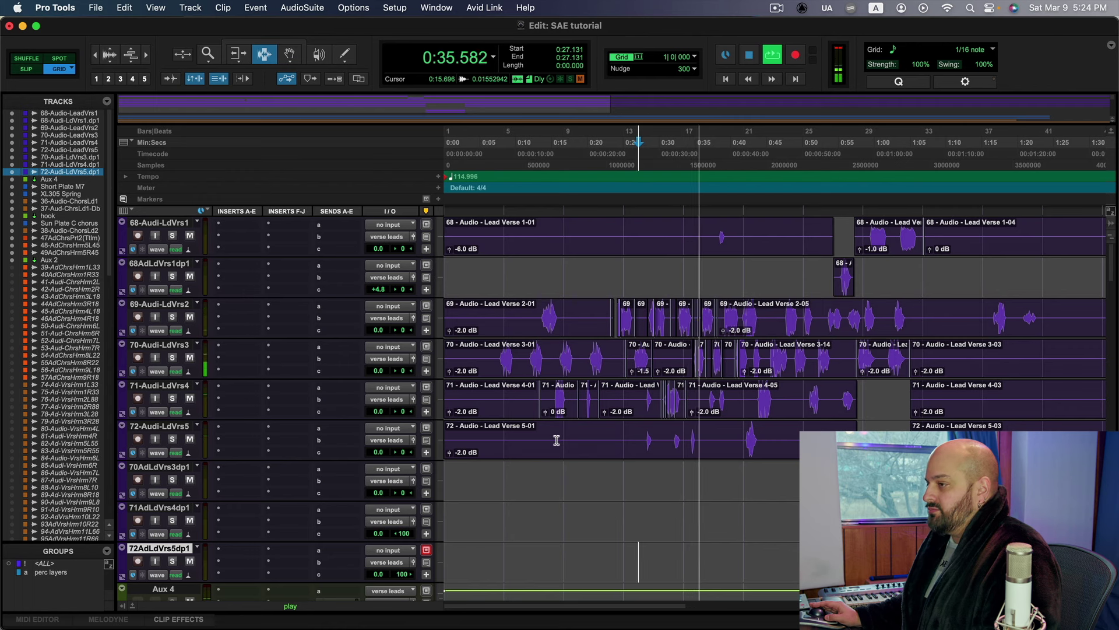
key(space)
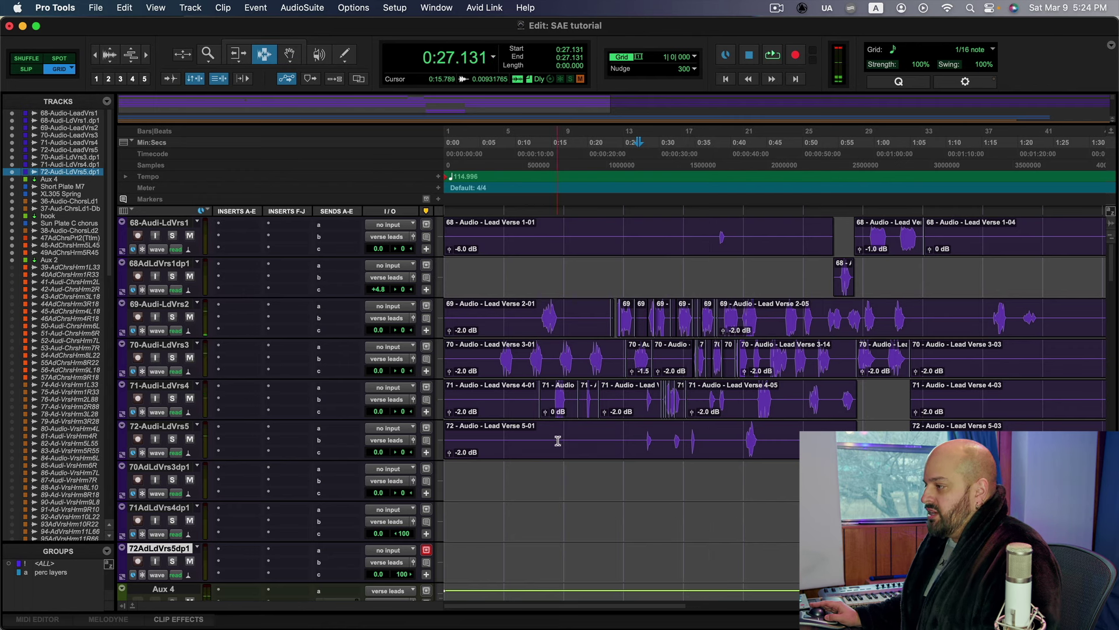
Place the edit cursor at 0:25.044 on 71-Audi-LdVrs4 and raise the Aux 4 volume to +5.4 dB.
click(617, 397)
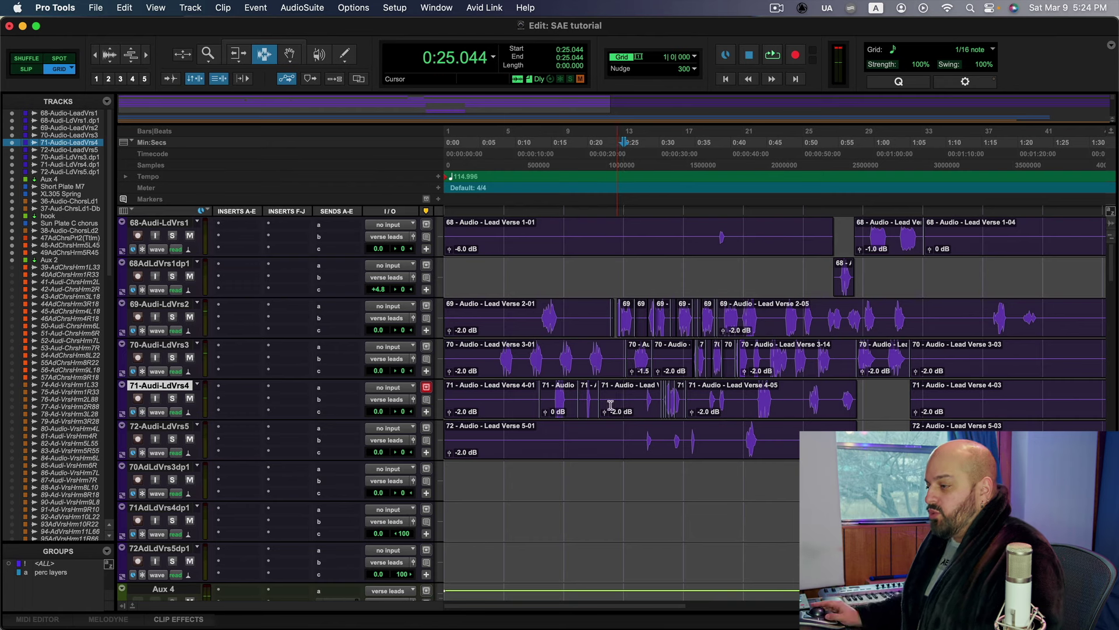
scroll(610, 404, down, 2)
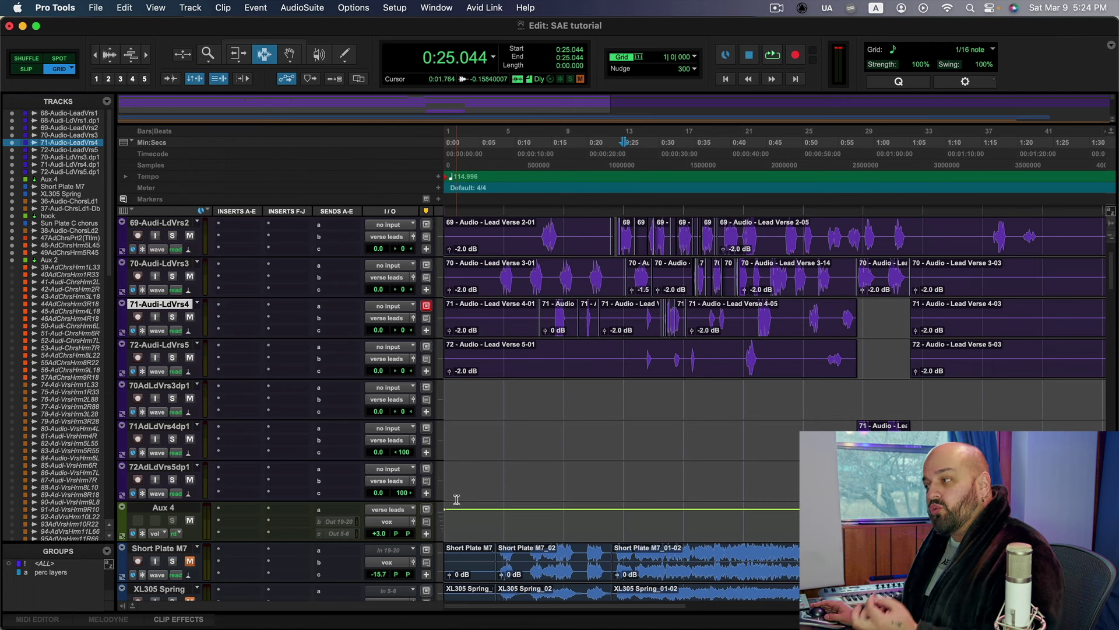
click(381, 534)
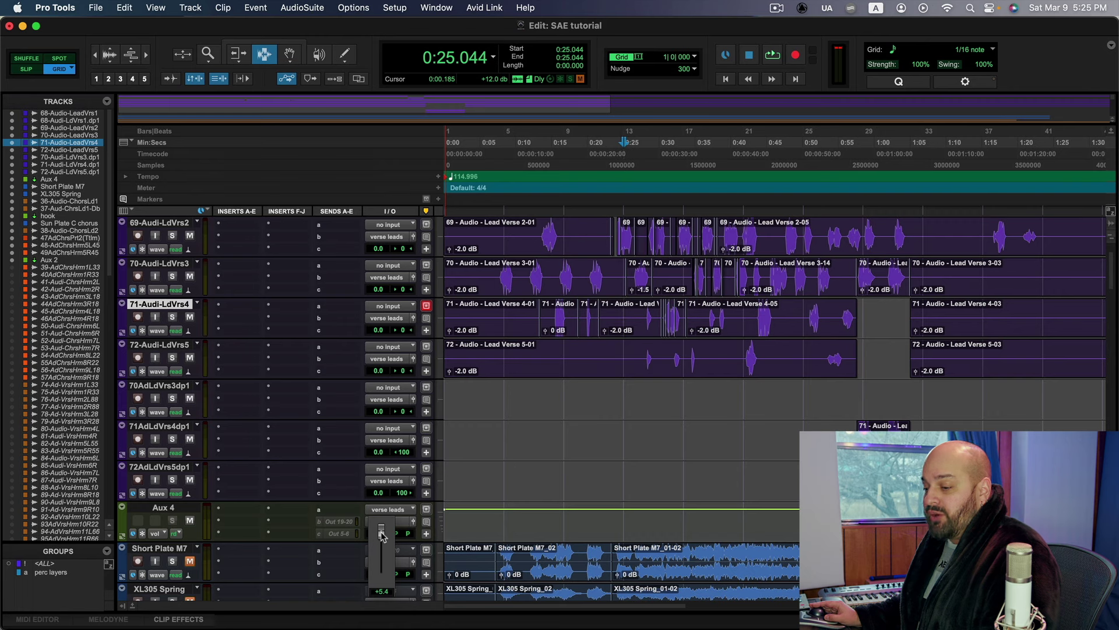
drag(382, 534, 382, 537)
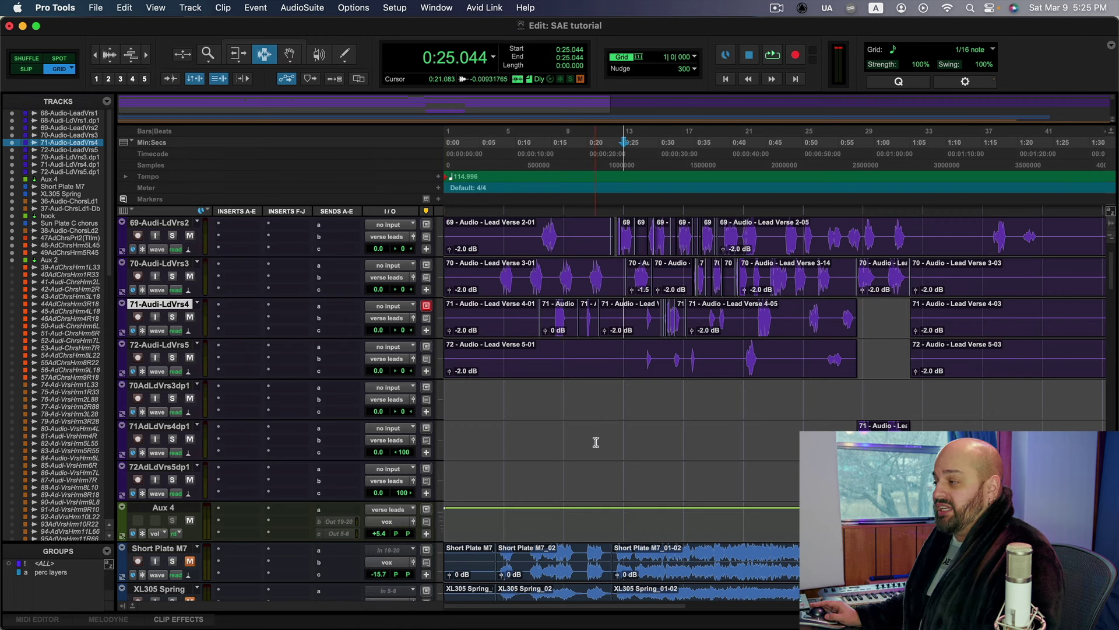
Switch to Slip mode and audition the lead verse vocals from 0:24.334.
key(super+bracketright)
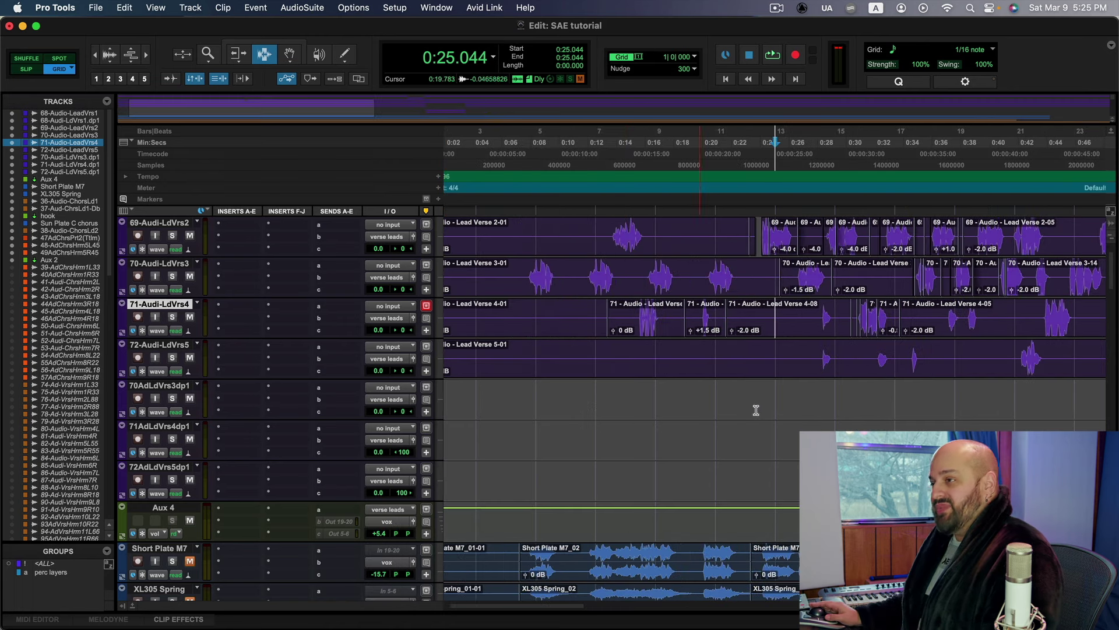
click(25, 70)
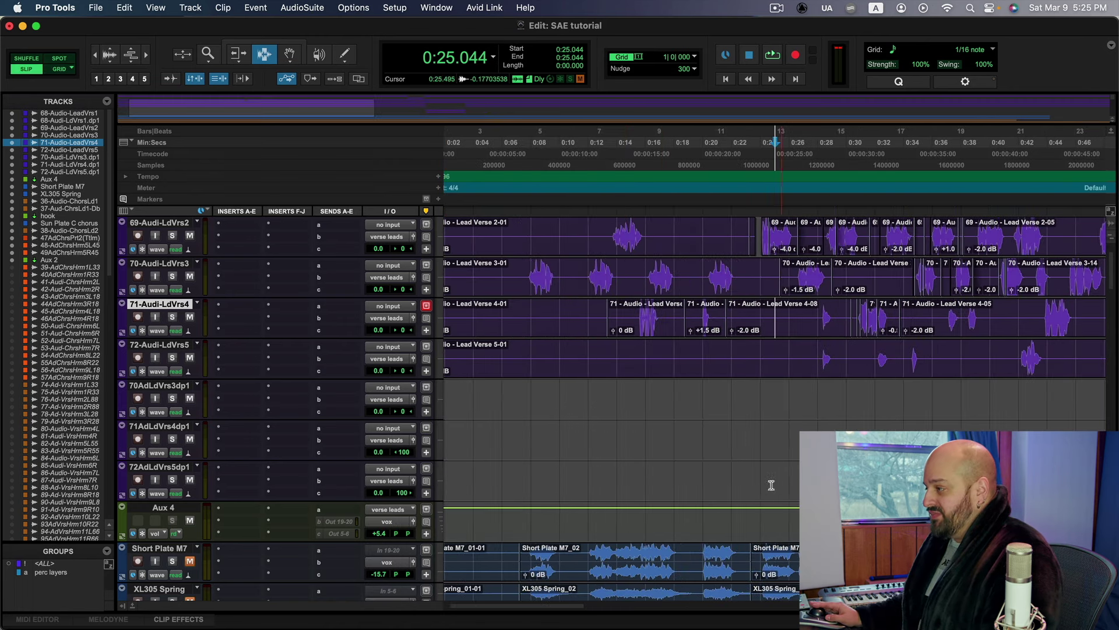
click(777, 397)
click(767, 400)
key(space)
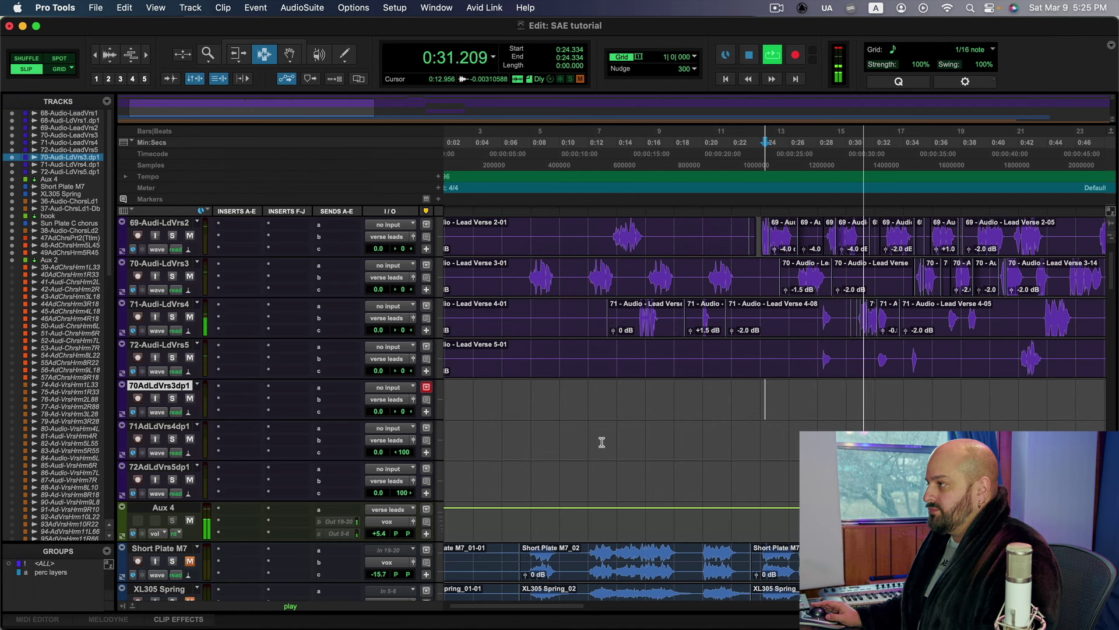
key(space)
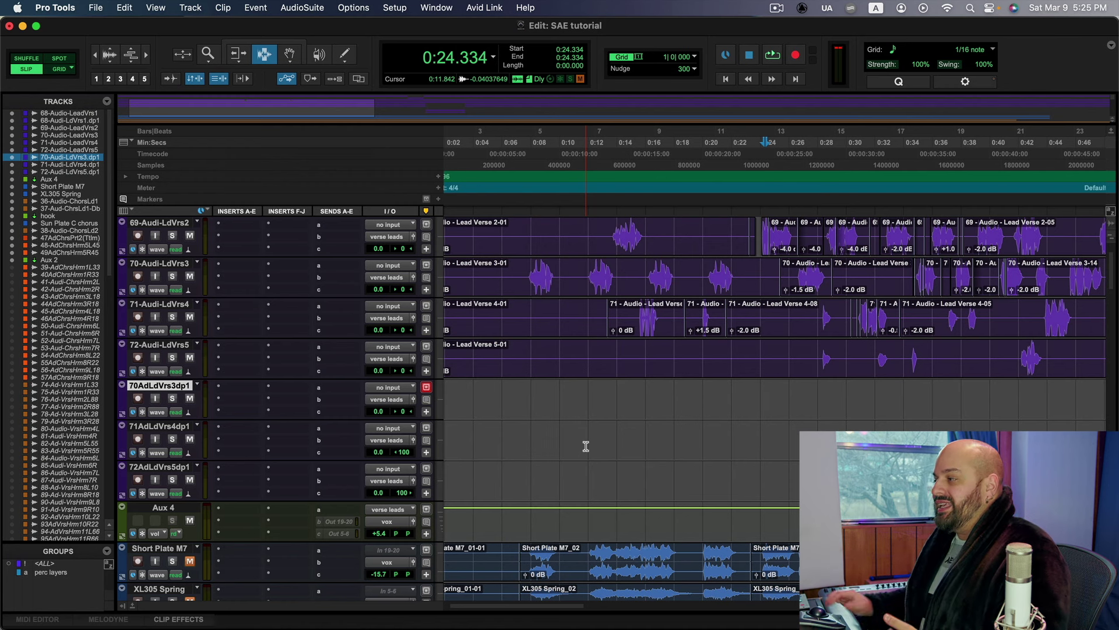
Move the cursor to 0:24.055 and play the lead verse vocals again from there.
click(762, 395)
click(761, 398)
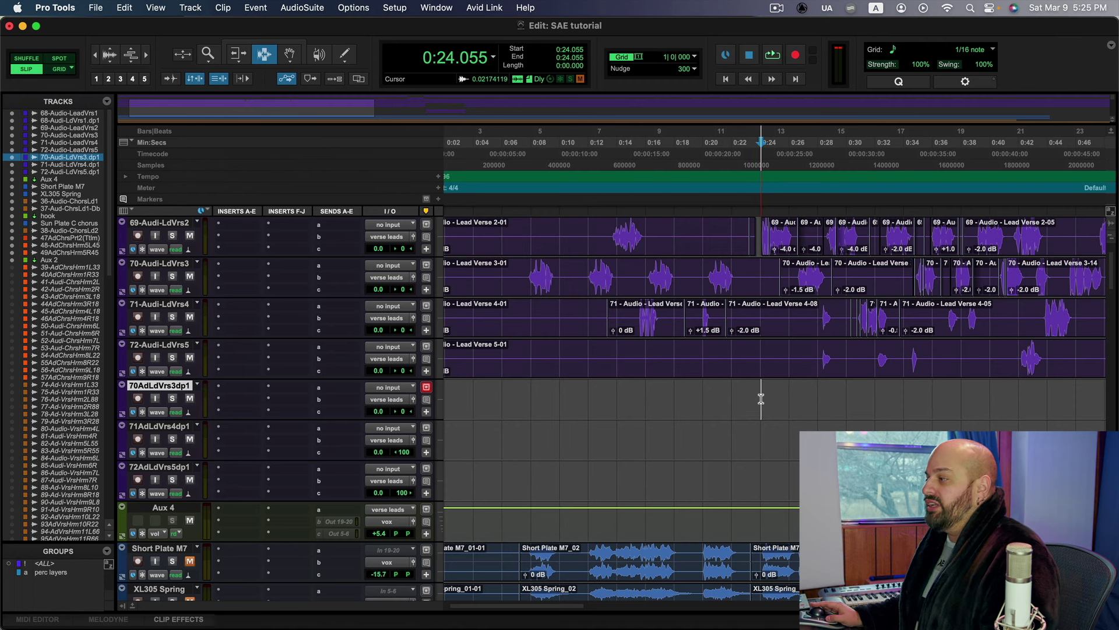
key(space)
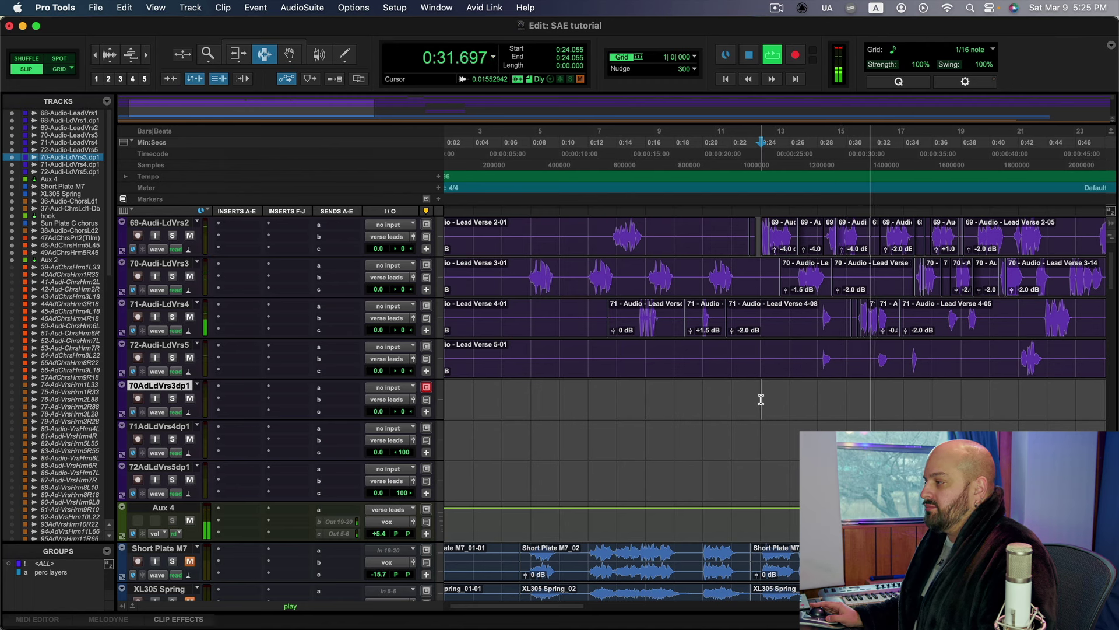
key(space)
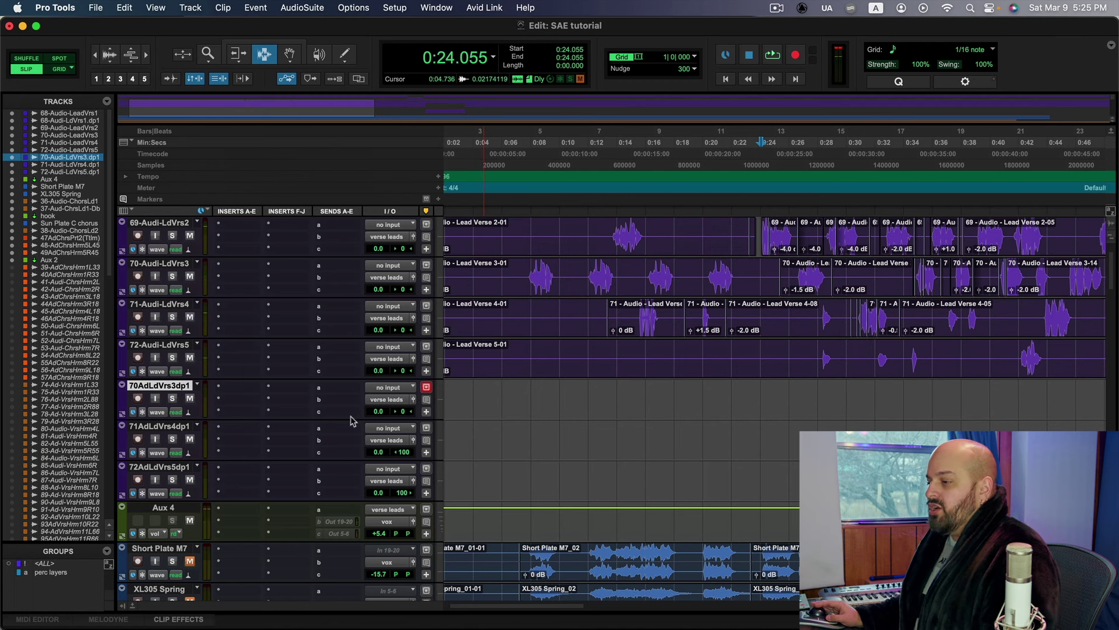
Insert the REQ 6 equalizer on the first insert slot of the Aux 4 lead vocal bus.
click(233, 516)
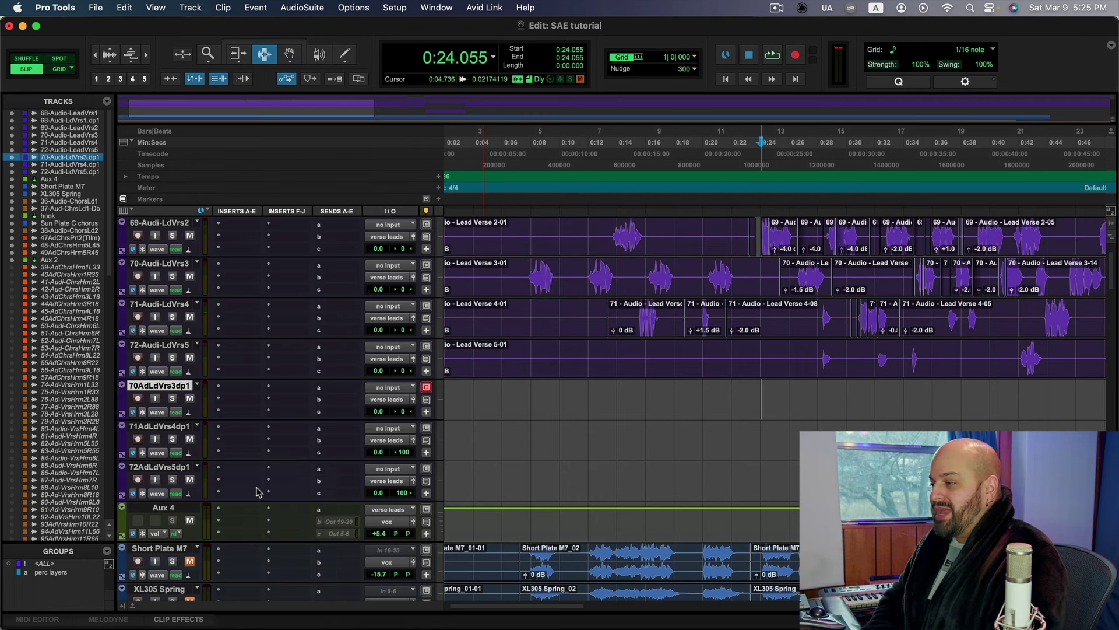
text(req)
key(Down)
key(Down)
key(Return)
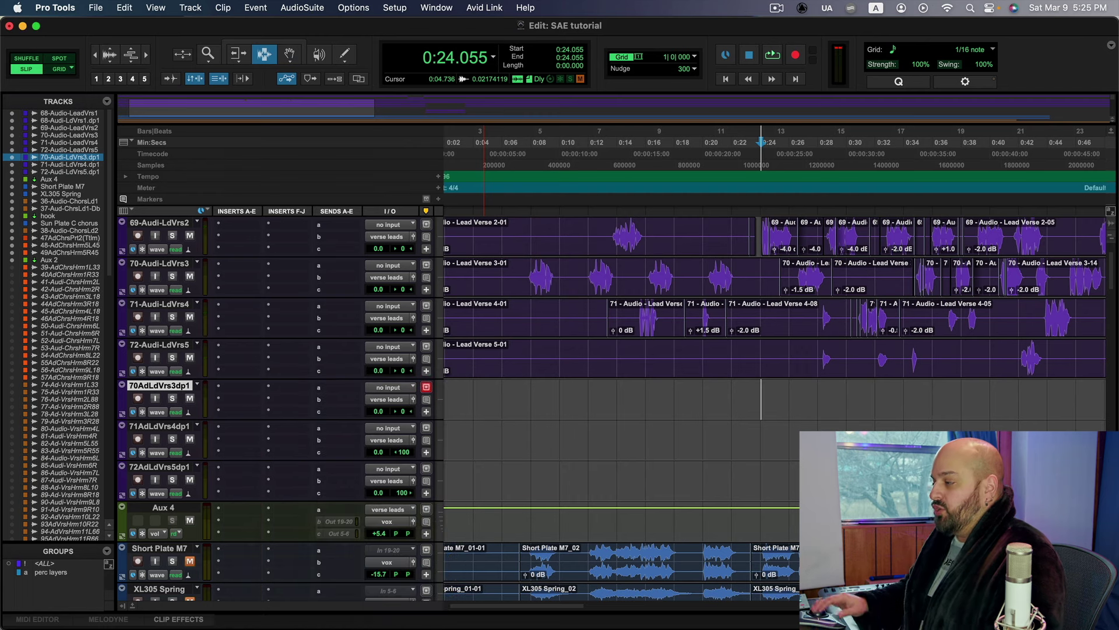
Select the vocal phrase on 69-Audi-LdVrs2 from about 0:24.03 to 0:26.2.
click(761, 237)
key(super+bracketright)
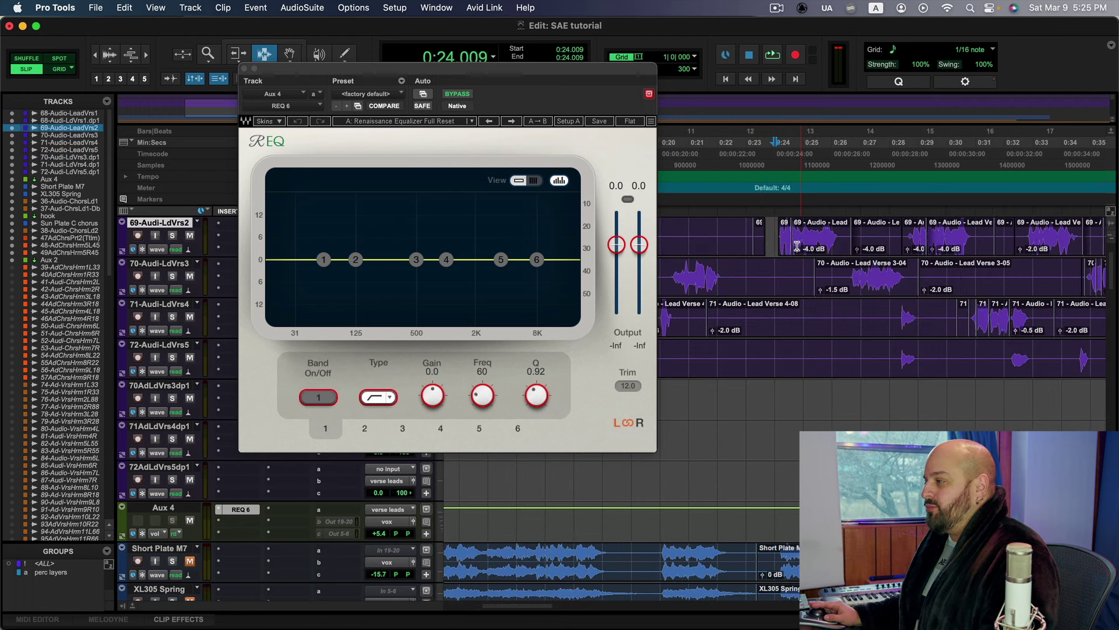
drag(778, 239, 837, 243)
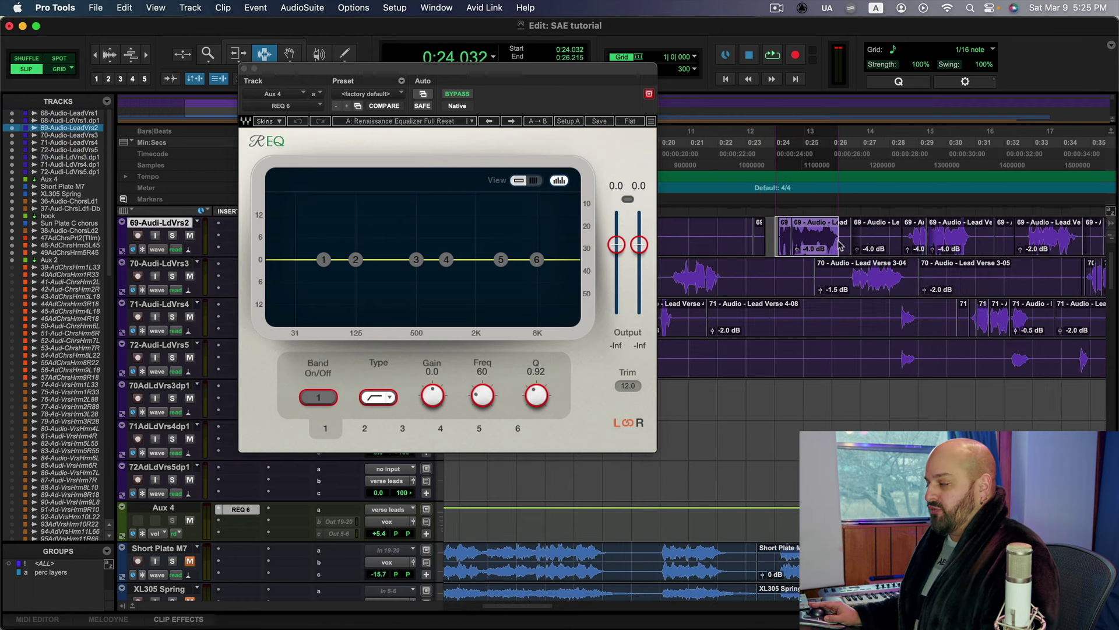
Enable band 1 of the REQ 6 as a high-pass filter and set its frequency to 73 Hz.
click(318, 398)
drag(323, 259, 331, 259)
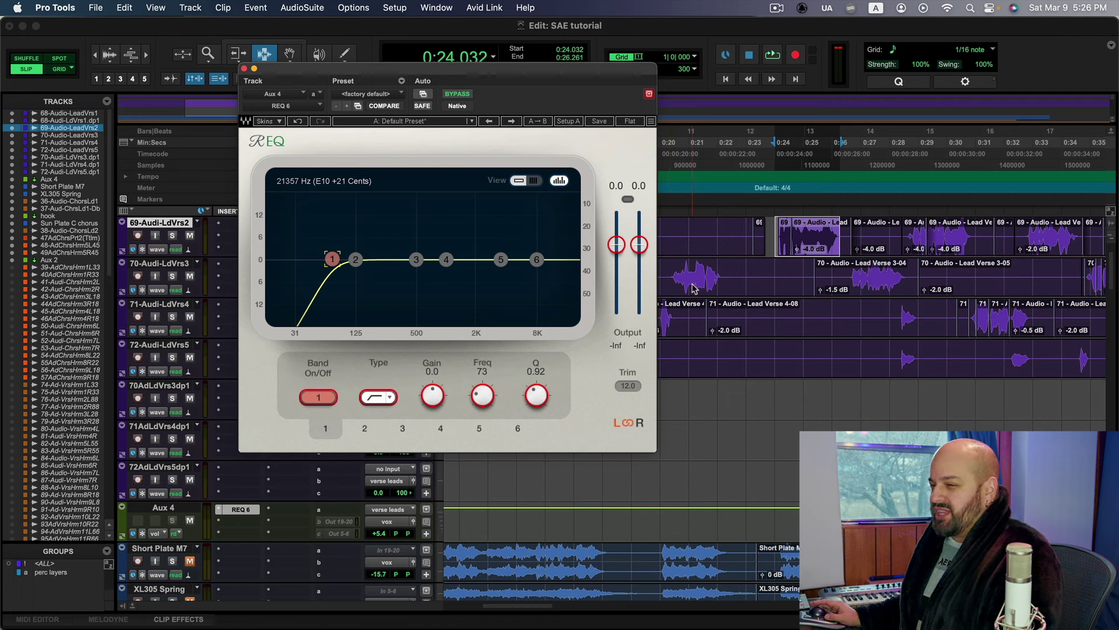
Enable band 3 of the REQ 6 while the phrase plays and set it to a 3.1 dB cut at 228 Hz with Q 2.18.
key(space)
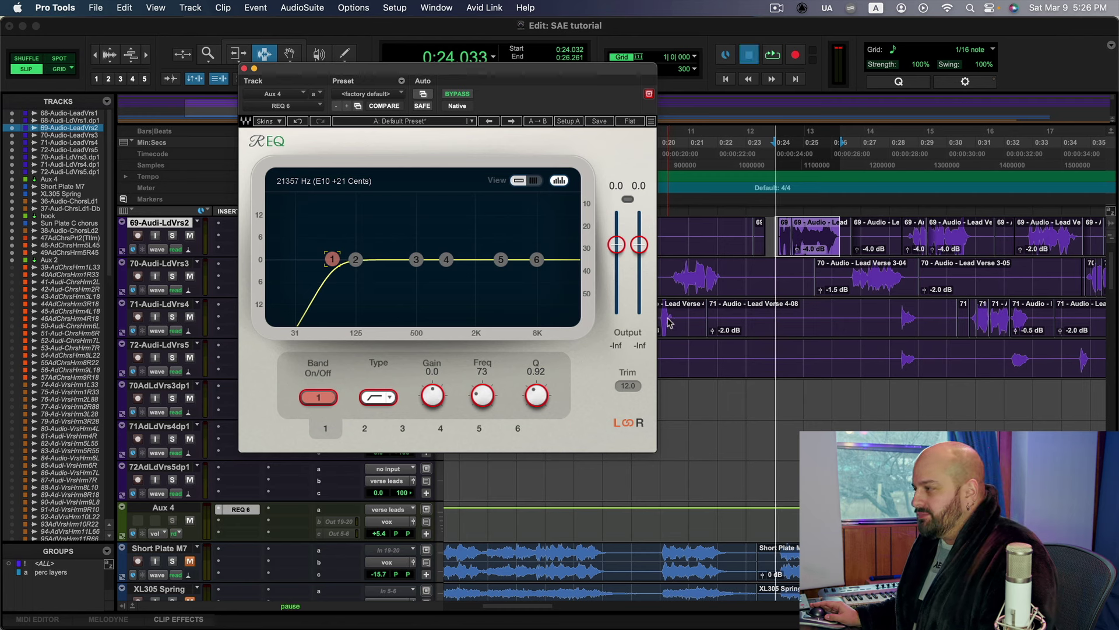
click(566, 185)
drag(417, 259, 395, 239)
drag(536, 395, 533, 409)
drag(395, 238, 383, 270)
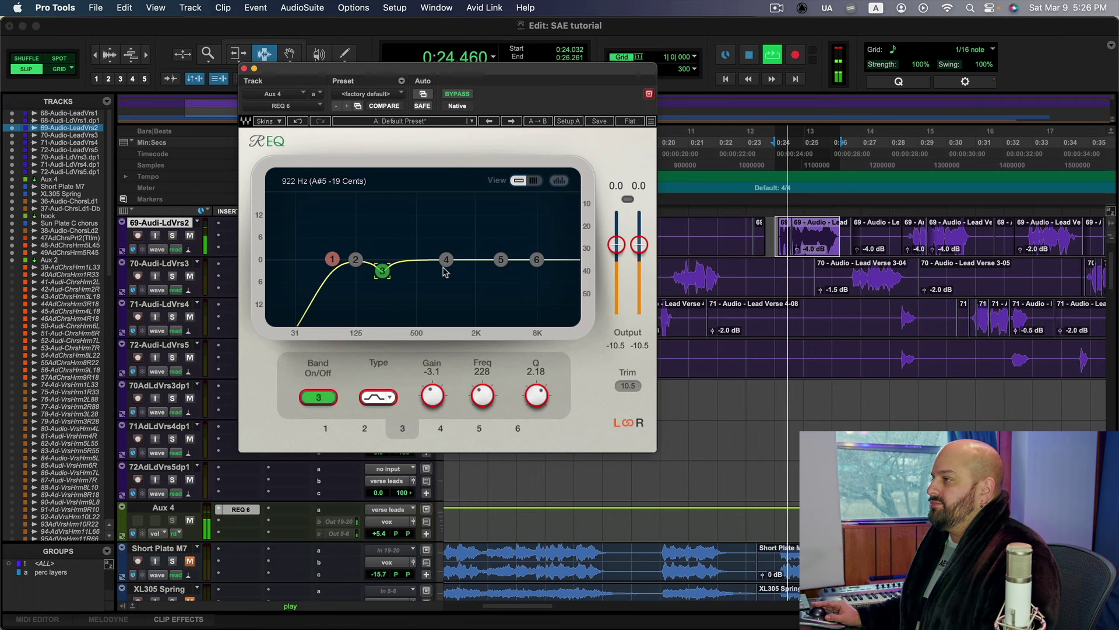
key(space)
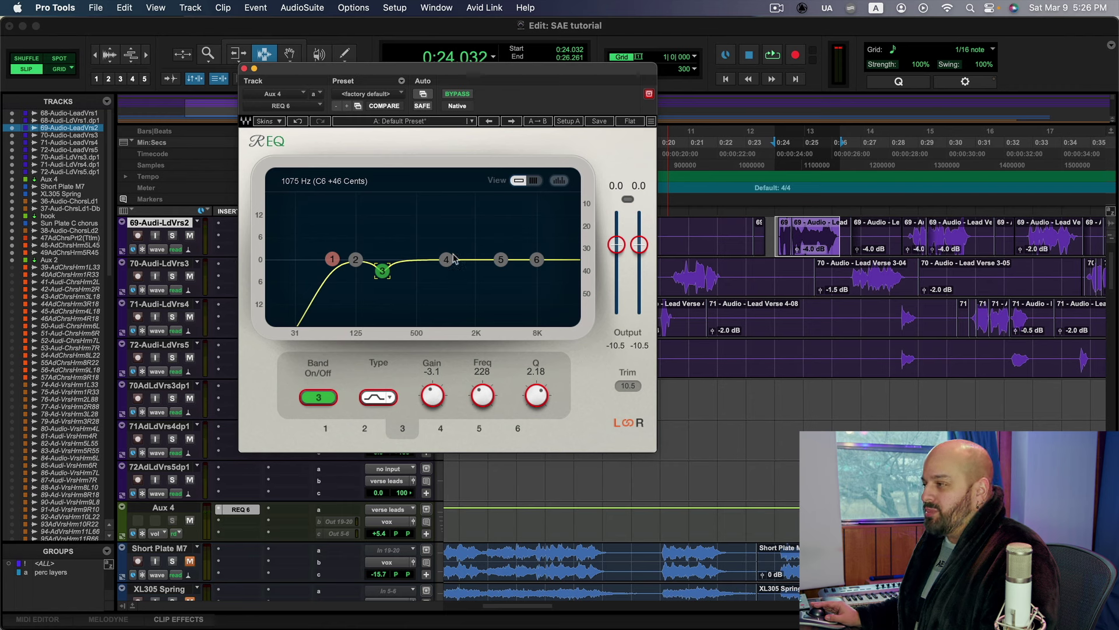
Turn the REQ 6 spectrum analyzer on and set band 5 to a 4.0 dB cut at 2659 Hz with Q 1.81.
click(560, 181)
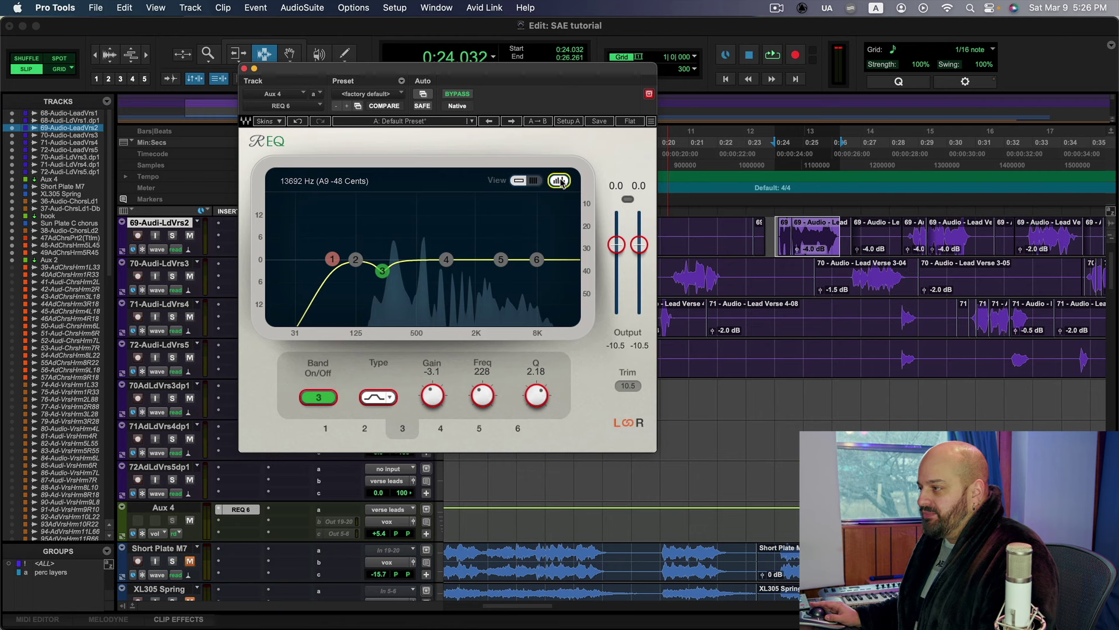
key(space)
drag(501, 260, 492, 248)
drag(536, 396, 536, 379)
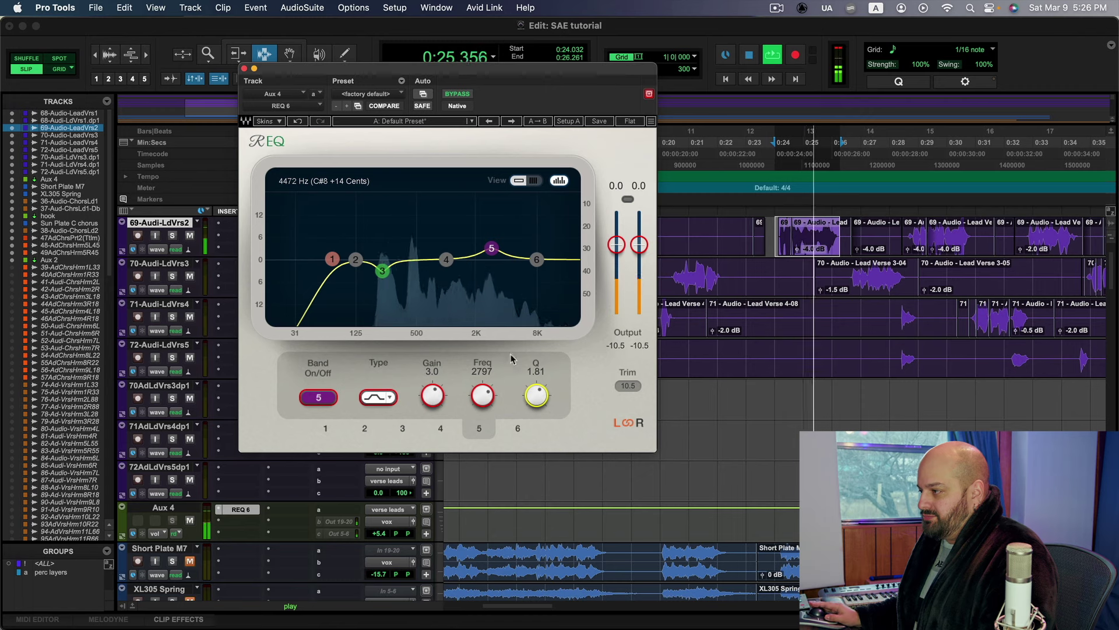
drag(492, 247, 489, 273)
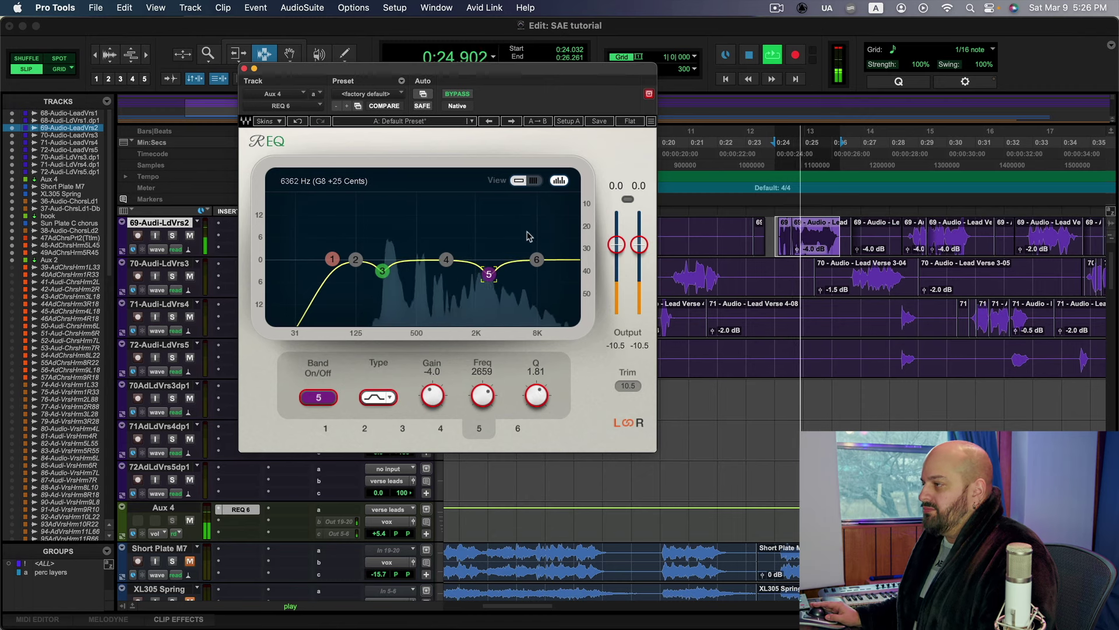
key(space)
Set REQ 6 band 4 to a 3.0 dB boost at 2169 Hz and retune band 5 to 2565 Hz with Q 1.68.
click(446, 259)
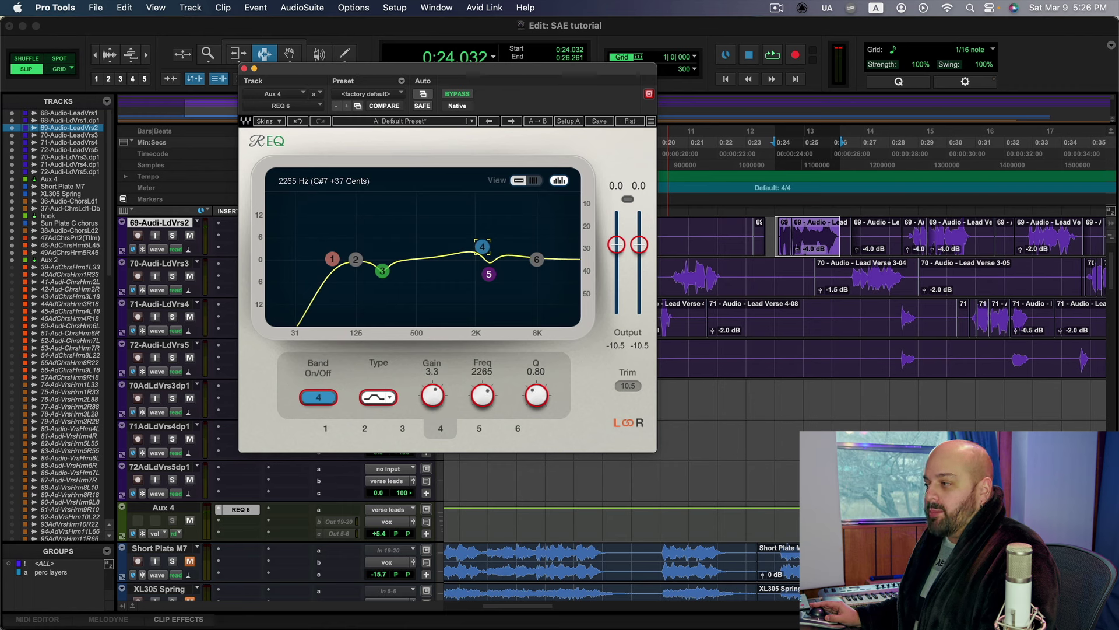
key(space)
drag(484, 249, 480, 248)
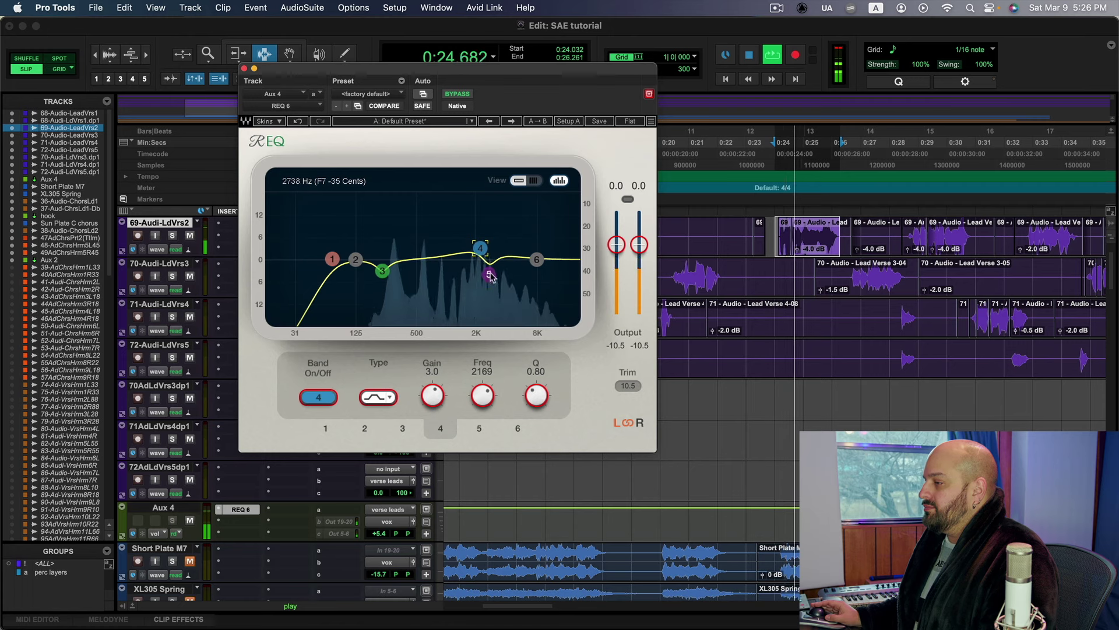
click(488, 274)
scroll(487, 274, down, 2)
key(space)
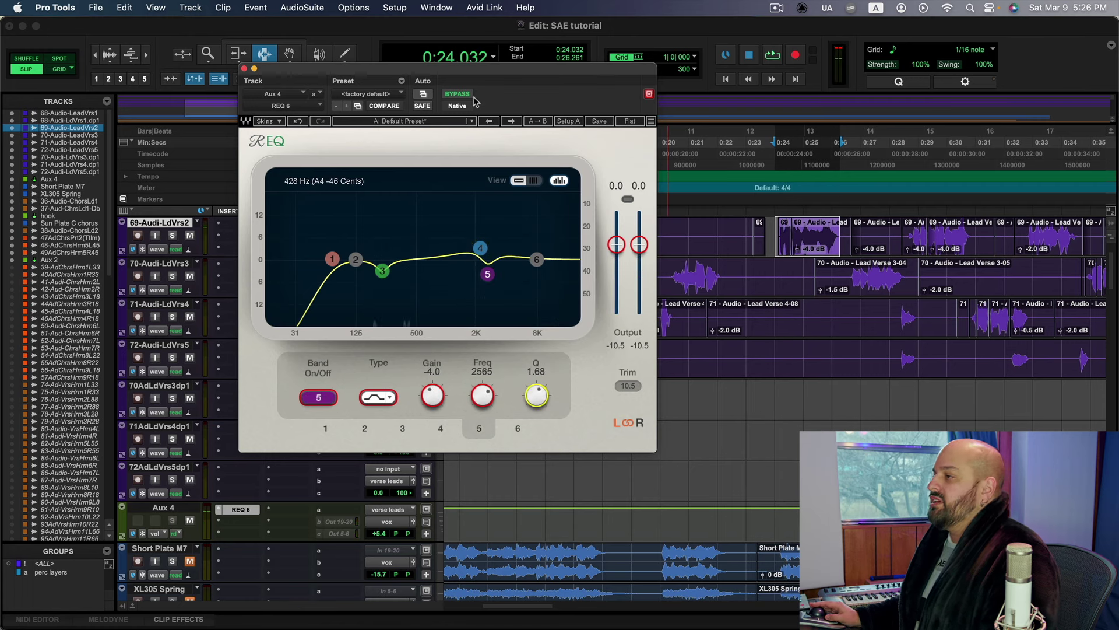
Compare the vocal with the REQ 6 bypassed and active, and change band 4 to a 2.0 dB boost at 1716 Hz.
key(space)
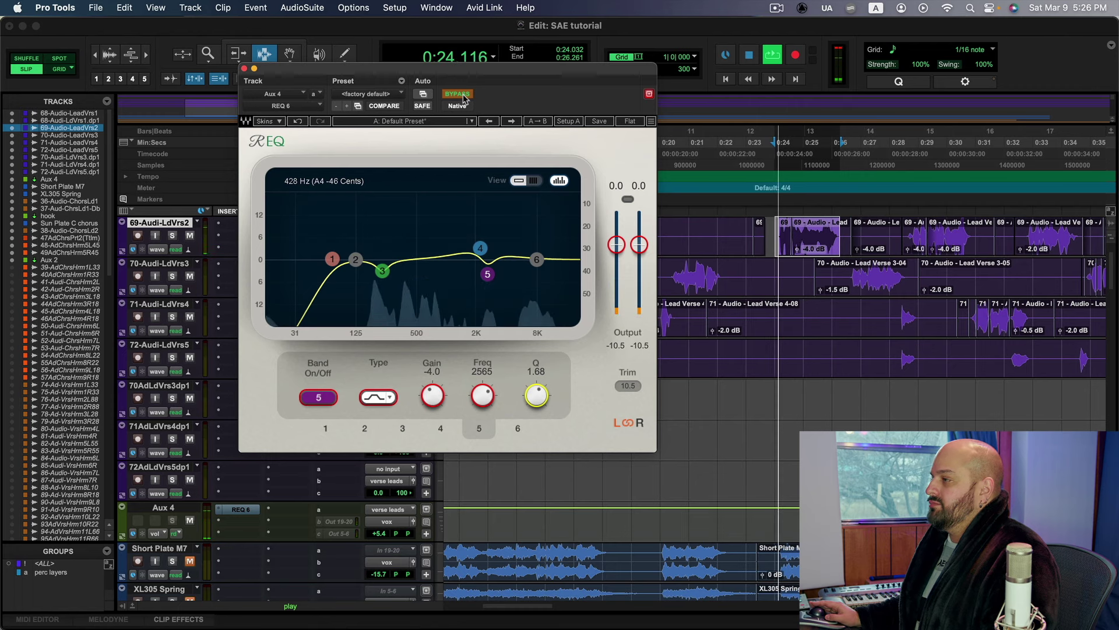
click(457, 95)
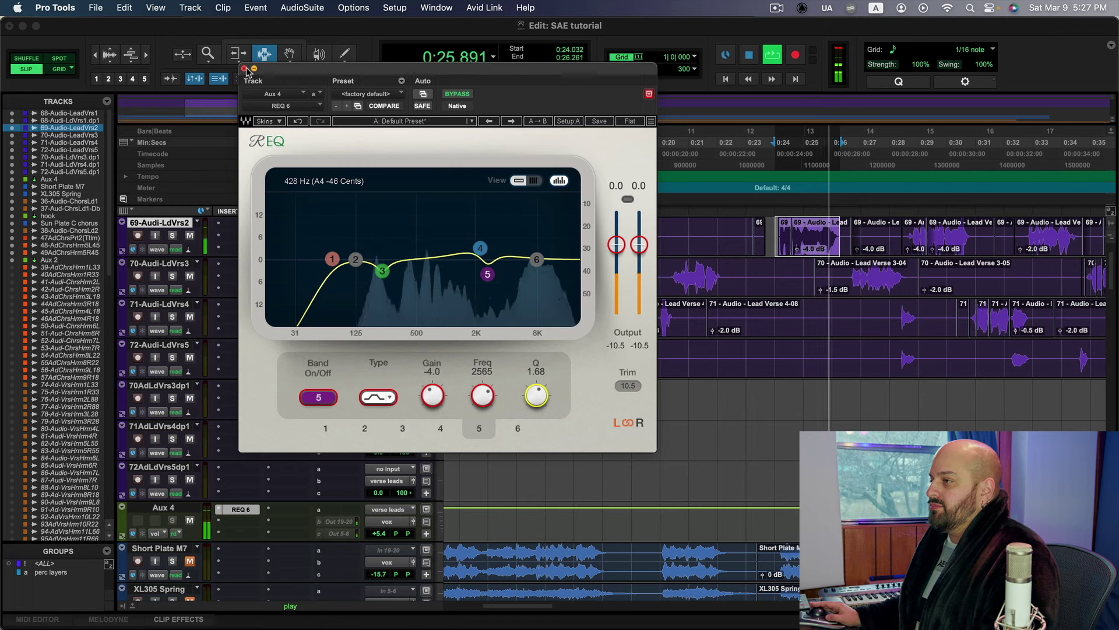
drag(480, 247, 469, 251)
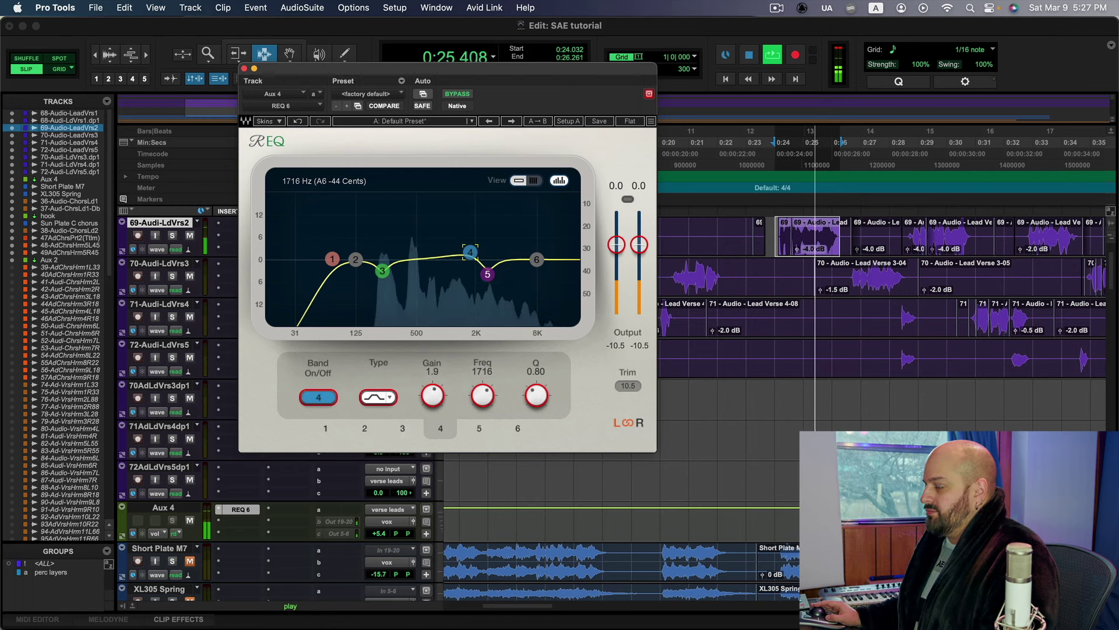
key(space)
click(244, 69)
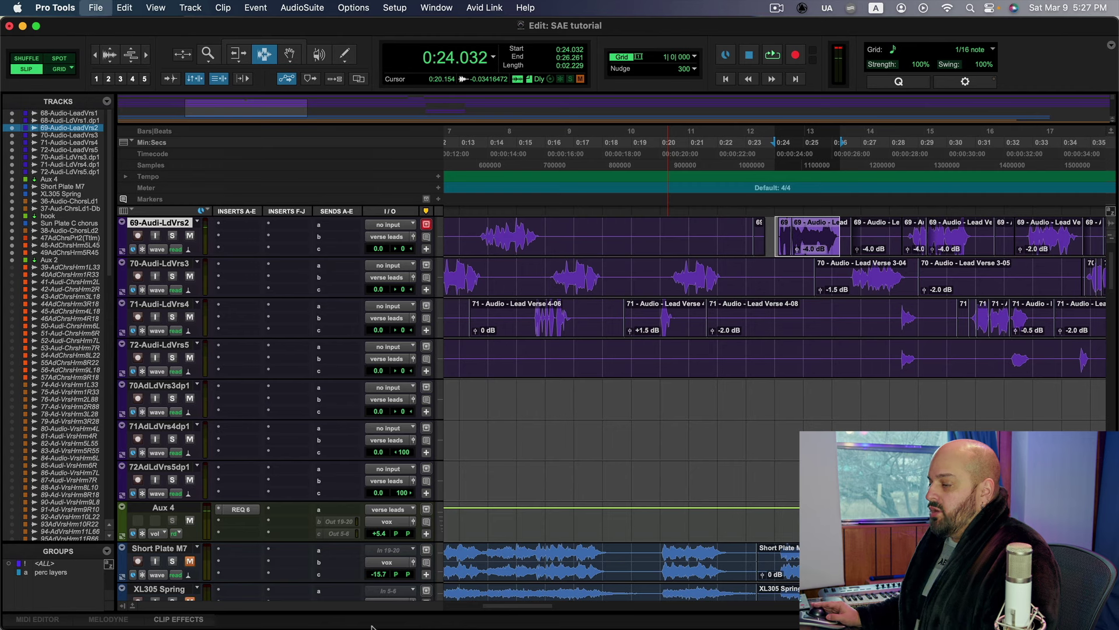
Insert the stereo FabFilter Pro-DS de-esser on the second insert slot of Aux 4.
click(226, 523)
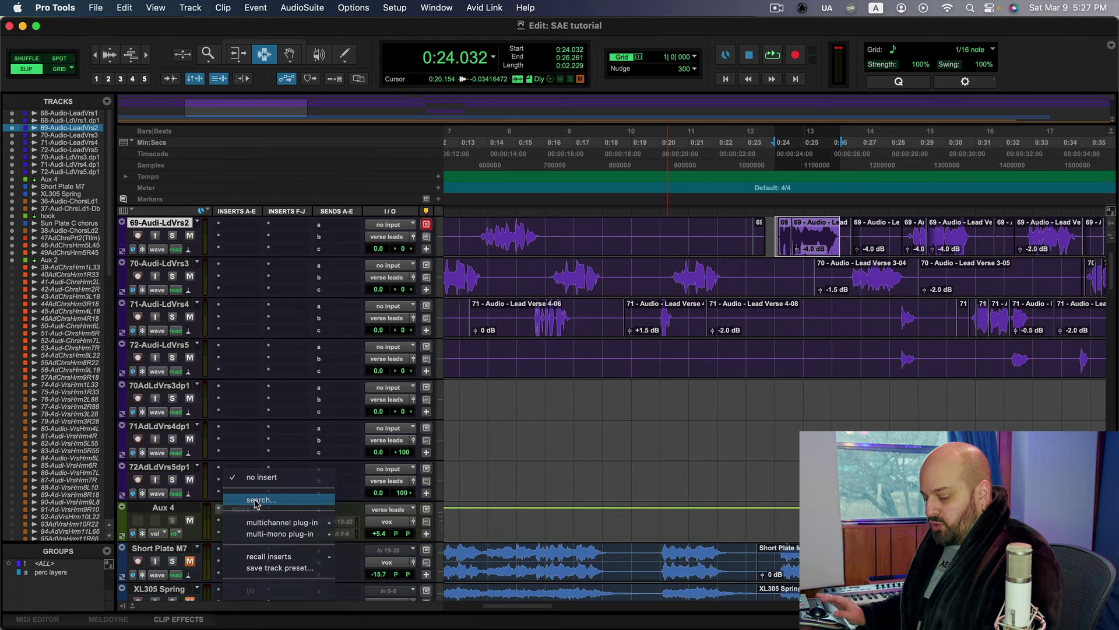
text(fabfilter)
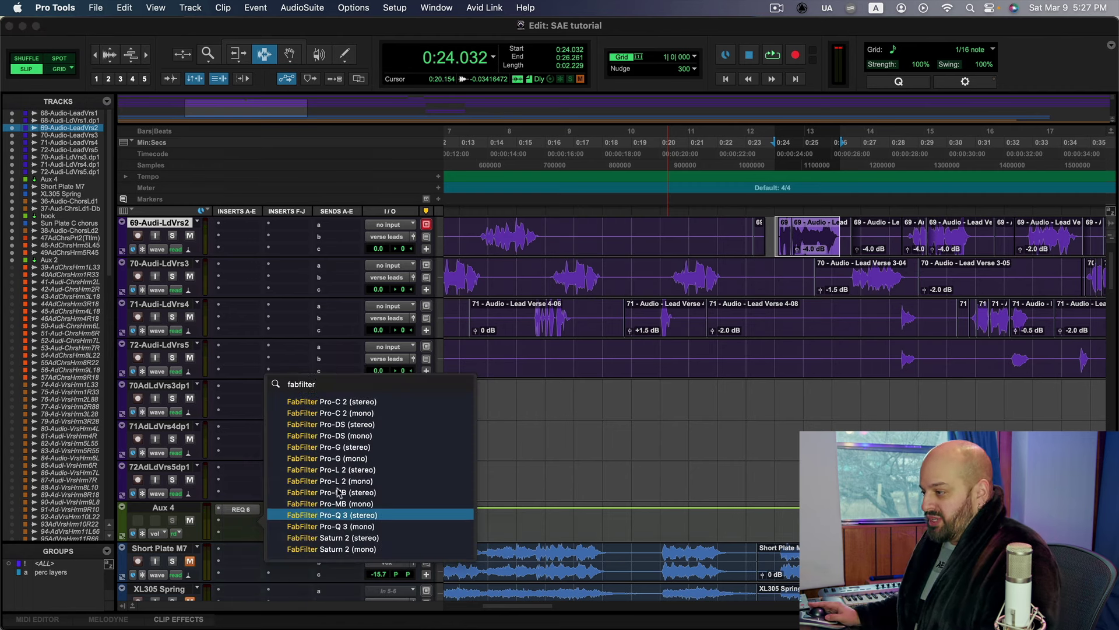
click(341, 425)
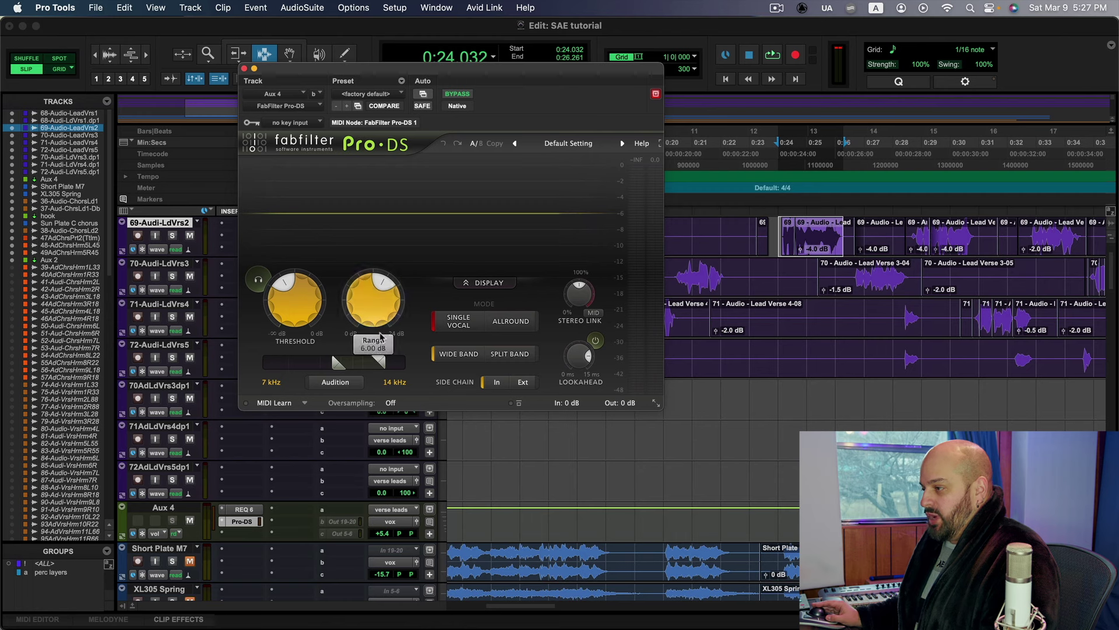
Set the Pro-DS upper detection frequency to 15.66 kHz and raise its range above 6 dB while the phrase plays.
key(space)
drag(380, 362, 386, 362)
mouse_move(362, 302)
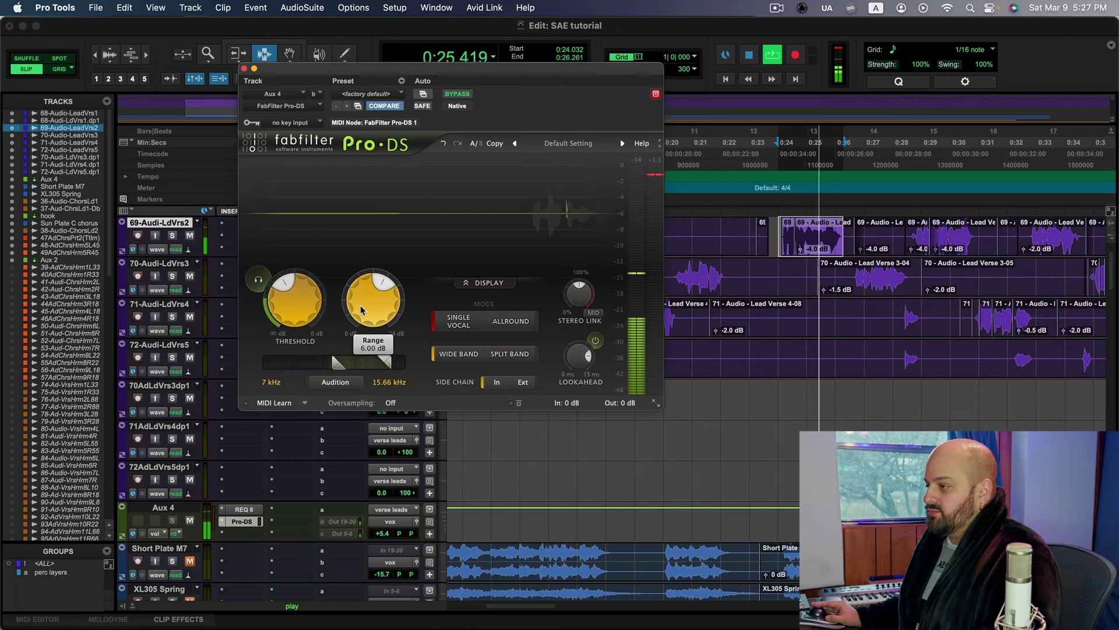
drag(361, 302, 363, 288)
mouse_move(286, 309)
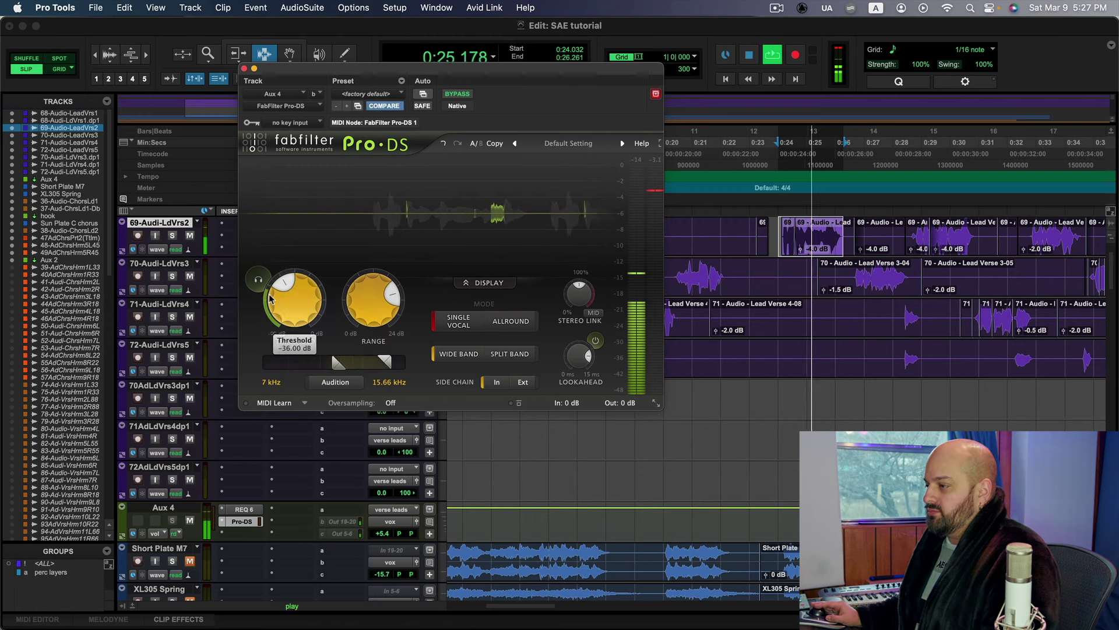
Reopen the REQ 6 on Aux 4 and replay the selected phrase to check the vocal's tone against the spectrum.
click(244, 509)
key(space)
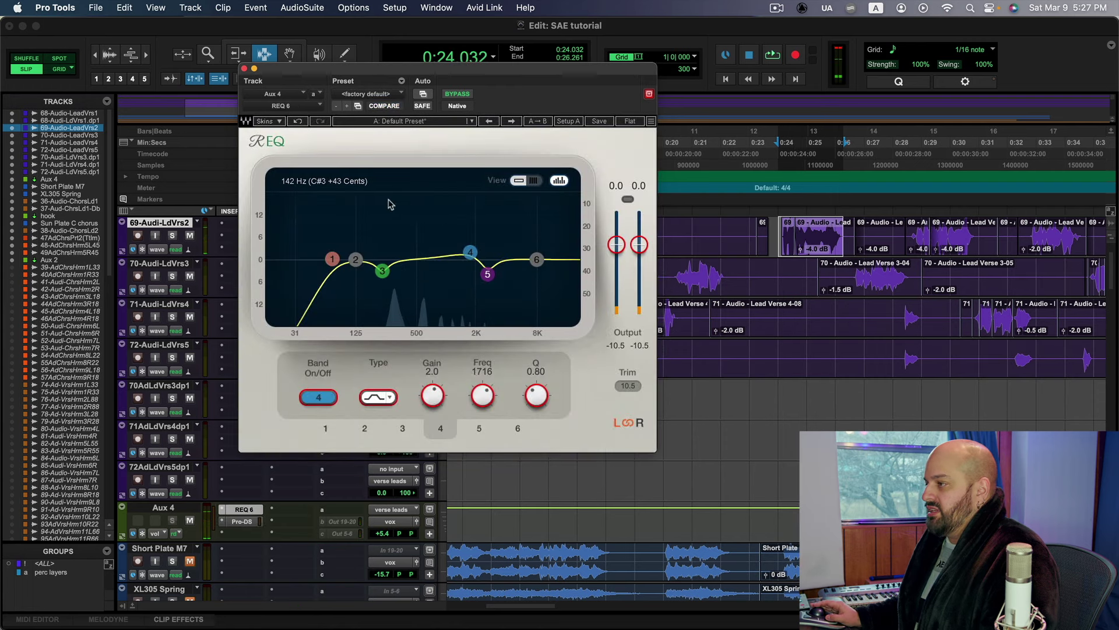
key(space)
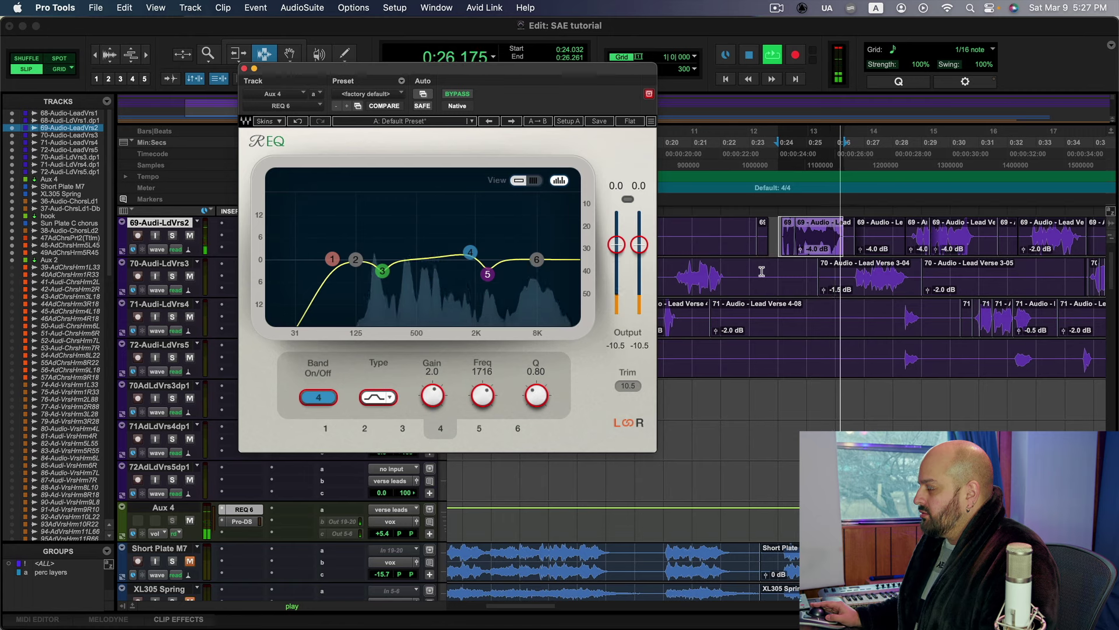
key(space)
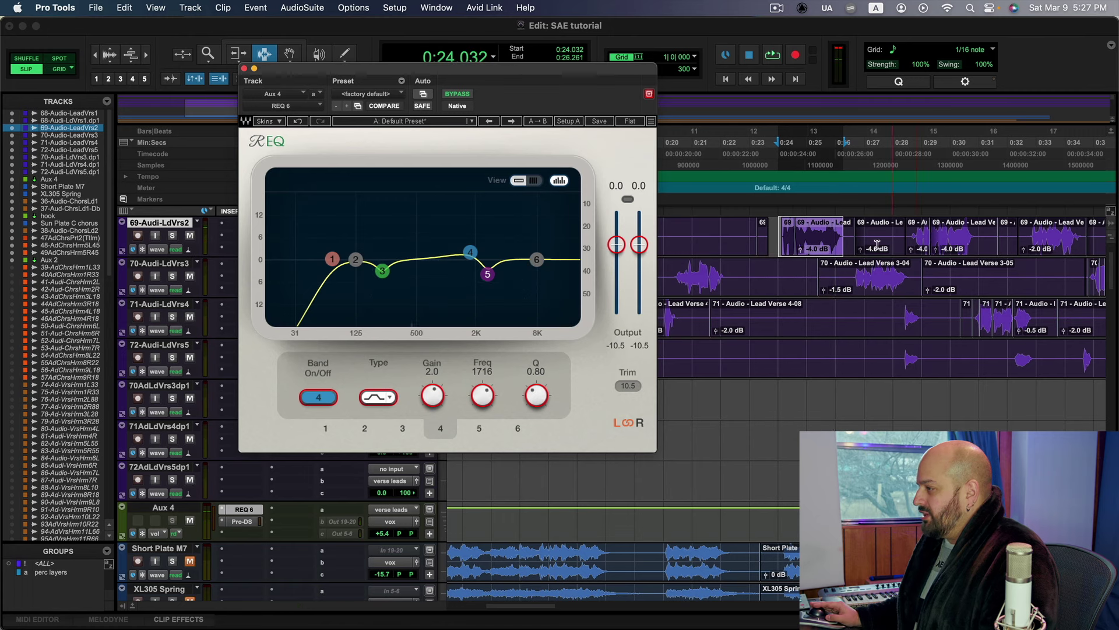
key(space)
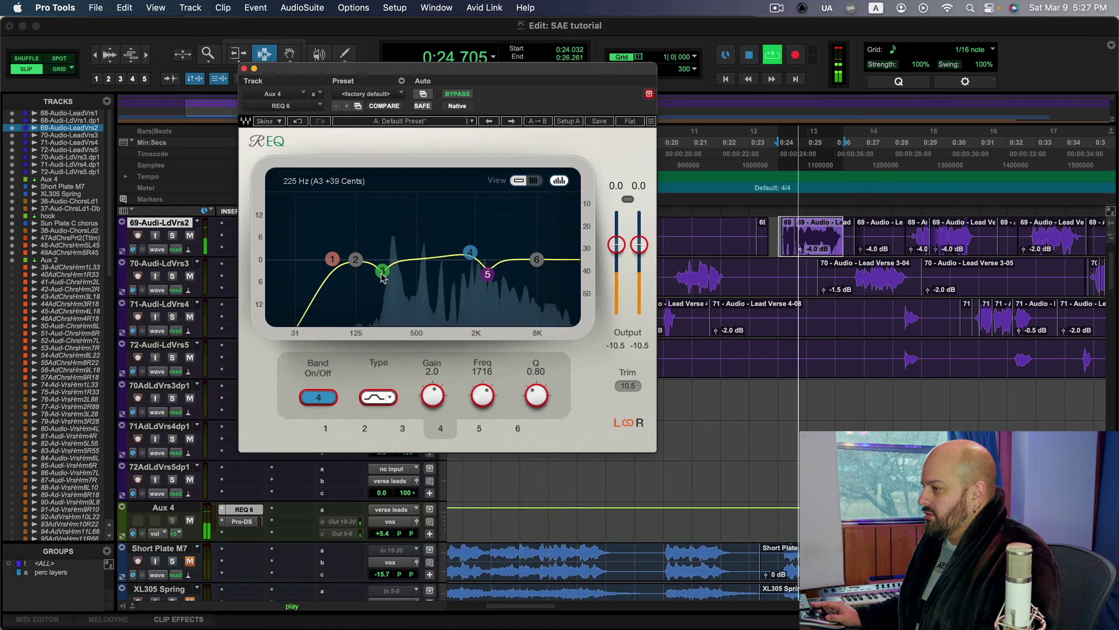
key(space)
Enable REQ 6 band 2 and set it to a 1.5 dB cut at 322 Hz with Q 2.76, auditioning the phrase.
click(382, 271)
drag(356, 259, 397, 242)
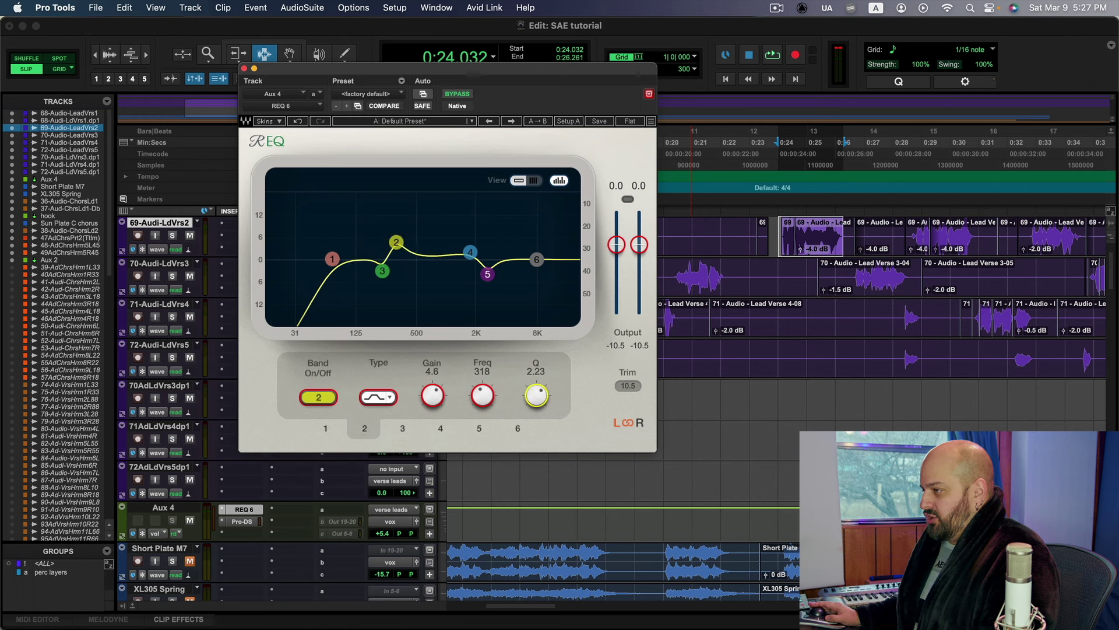
key(space)
drag(396, 242, 397, 264)
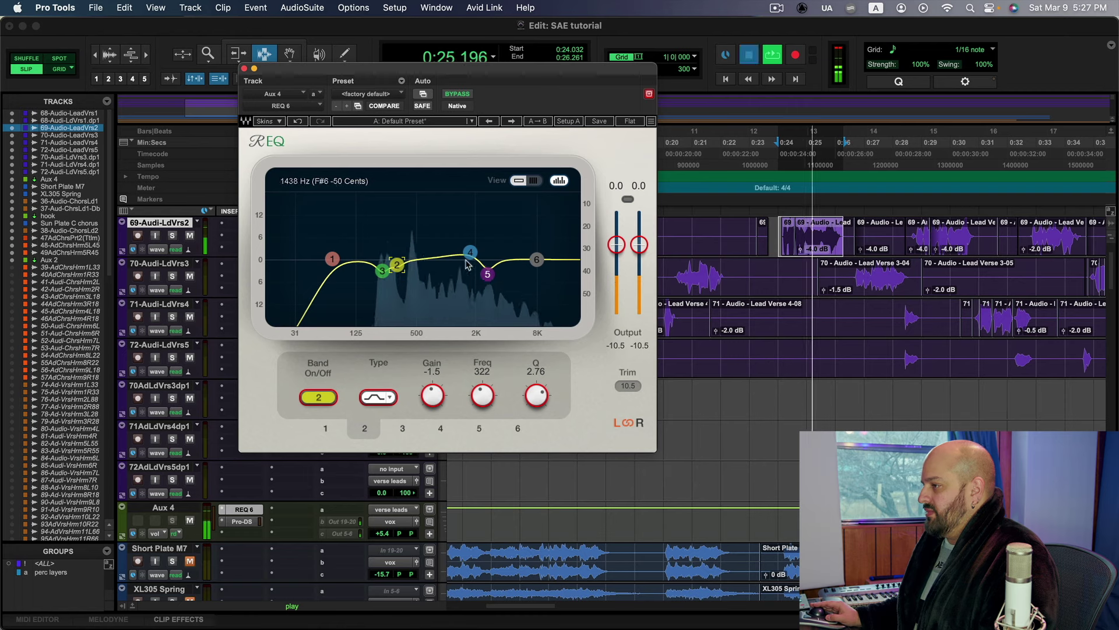
key(space)
Enable REQ 6 band 6 as a high-shelf boost of 2.6 dB at 6513 Hz, audition it, and close the equalizer.
drag(540, 259, 527, 250)
key(space)
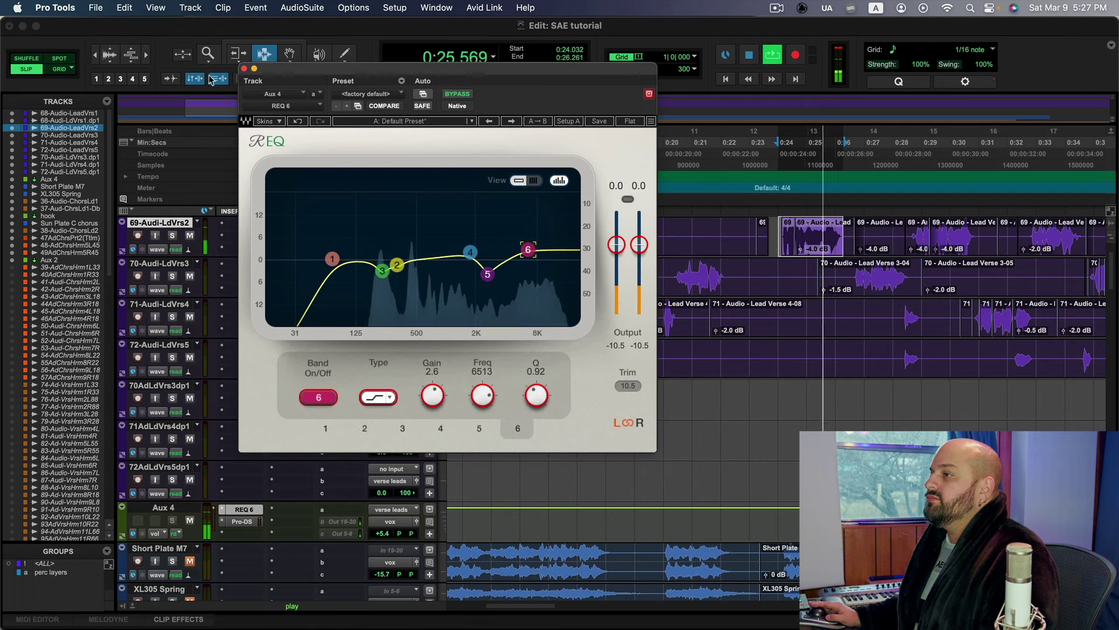
click(244, 69)
key(space)
Play the lead verse vocals from 0:24.102 on 70-Audi-LdVrs3 and check the REQ 6 settings on Aux 4.
click(781, 278)
key(space)
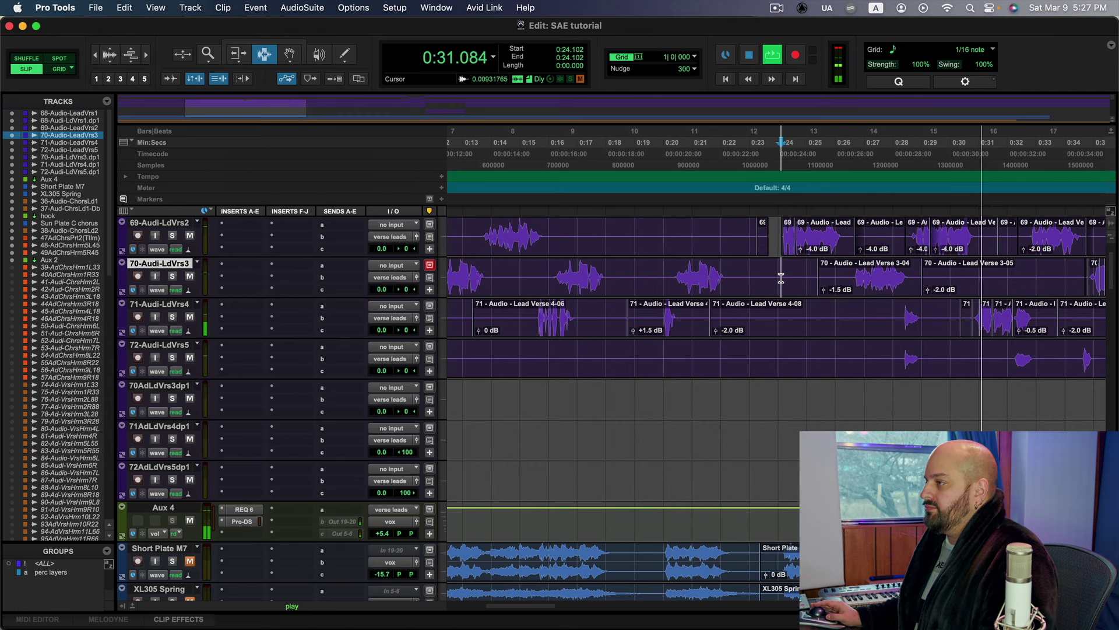
key(space)
click(244, 509)
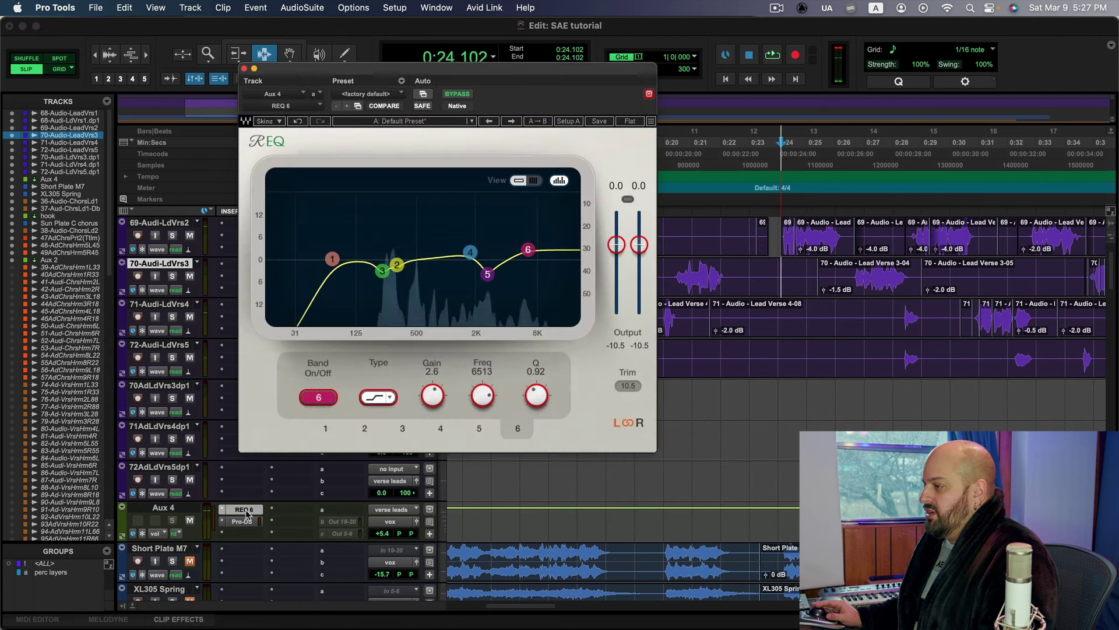
click(245, 69)
Insert the Q10 equalizer on the third insert slot of Aux 4.
click(230, 534)
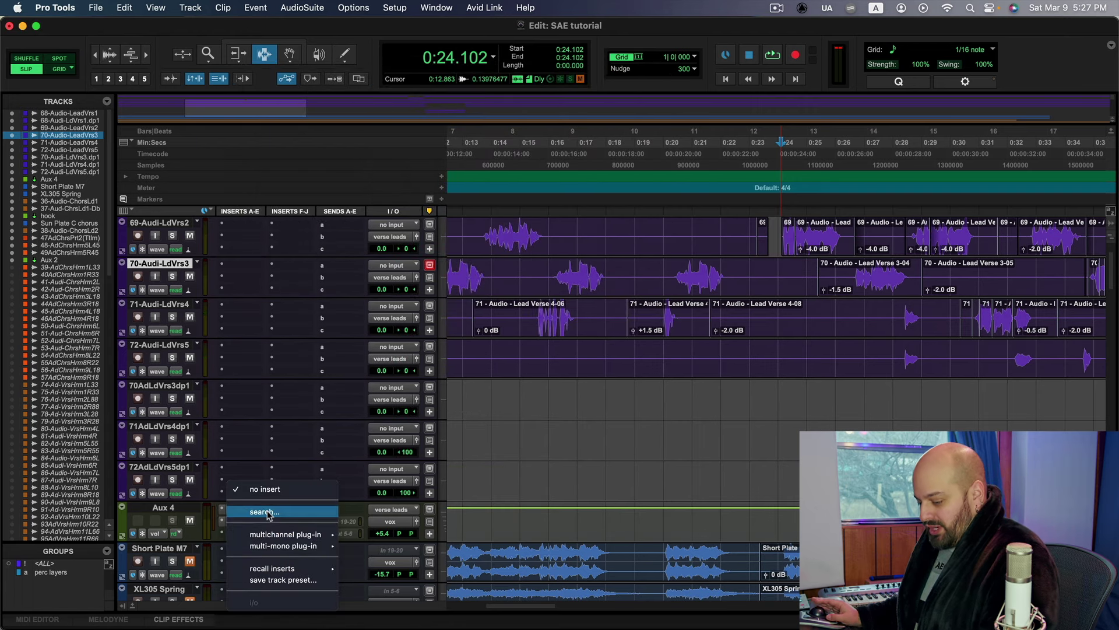
click(251, 511)
text(q10)
key(Return)
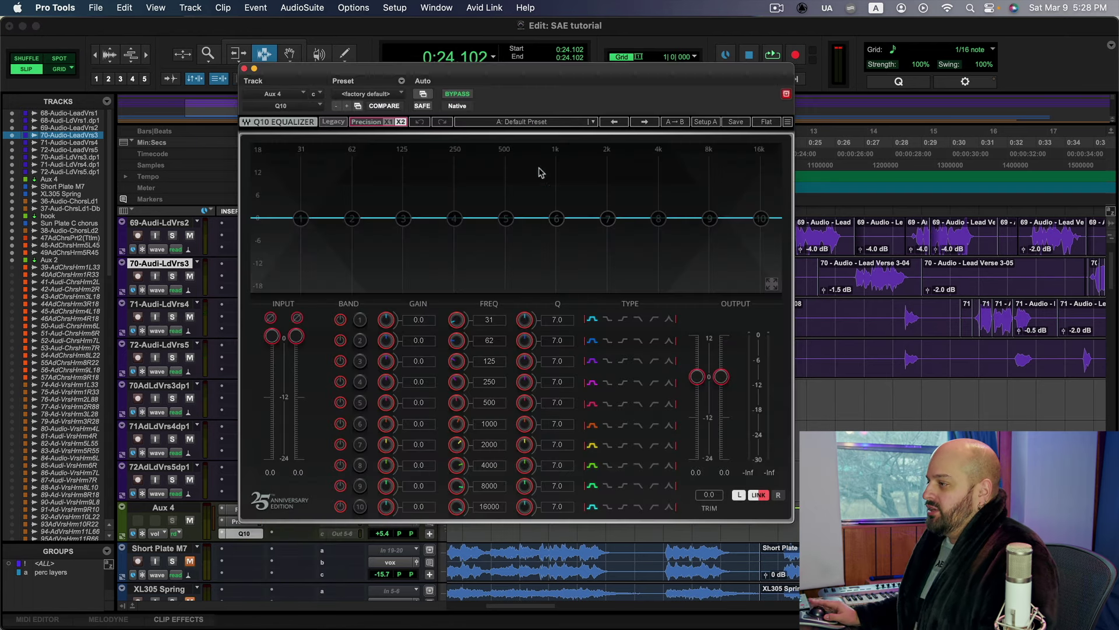
Find the harsh high frequency with a boosted Q10 band 7, set it to a 2.3 dB cut at 6273 Hz with Q 15.3, and close the equalizer.
key(space)
drag(607, 218, 695, 191)
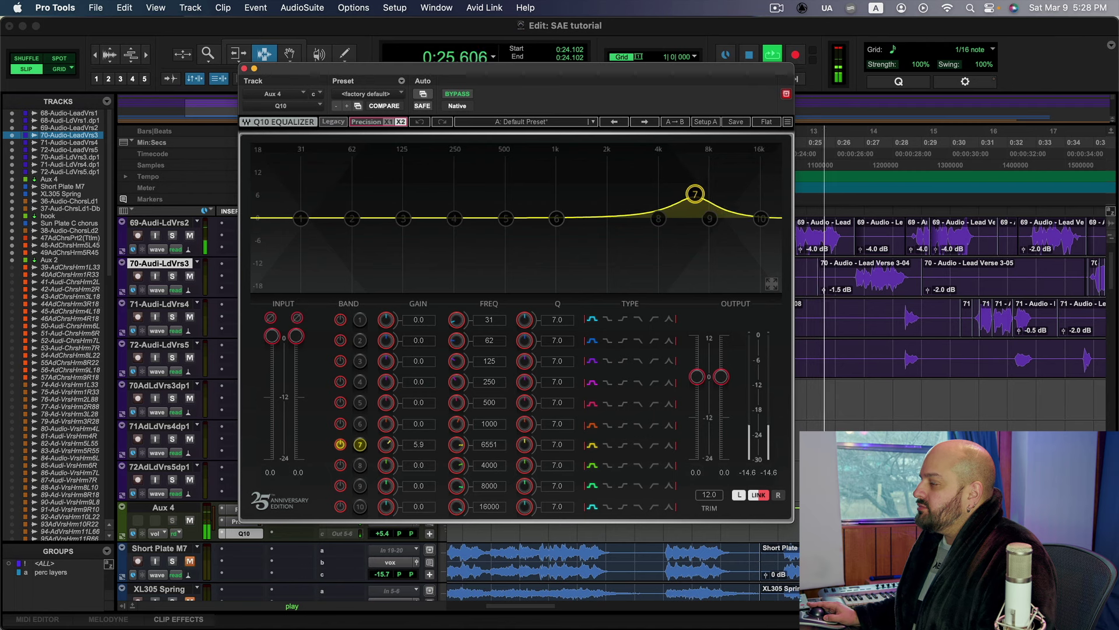
key(space)
key(space)
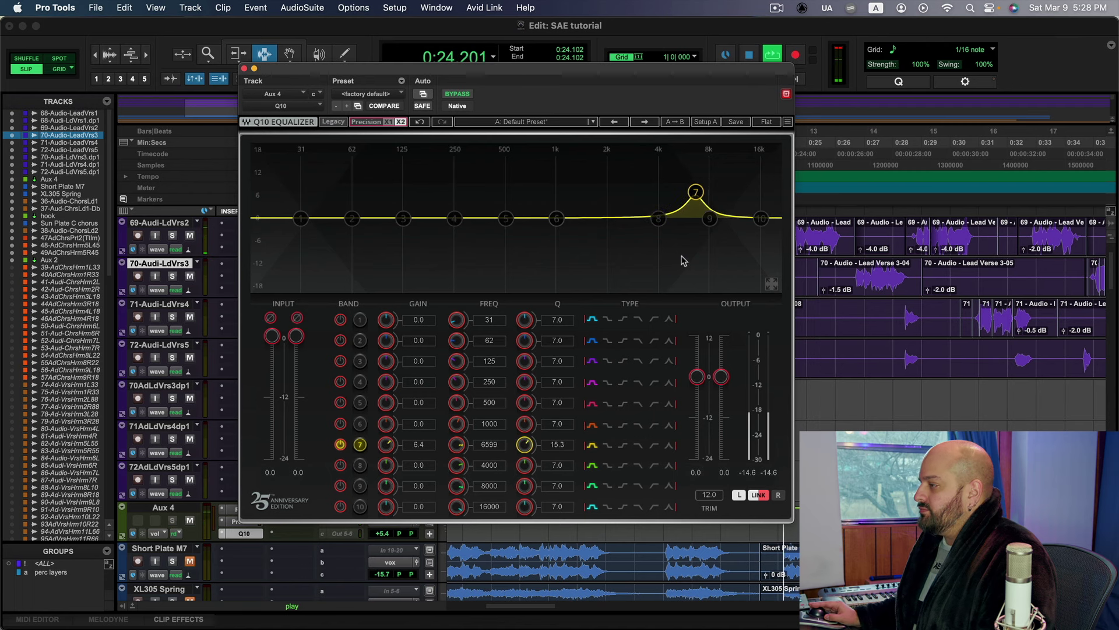
drag(696, 194, 692, 229)
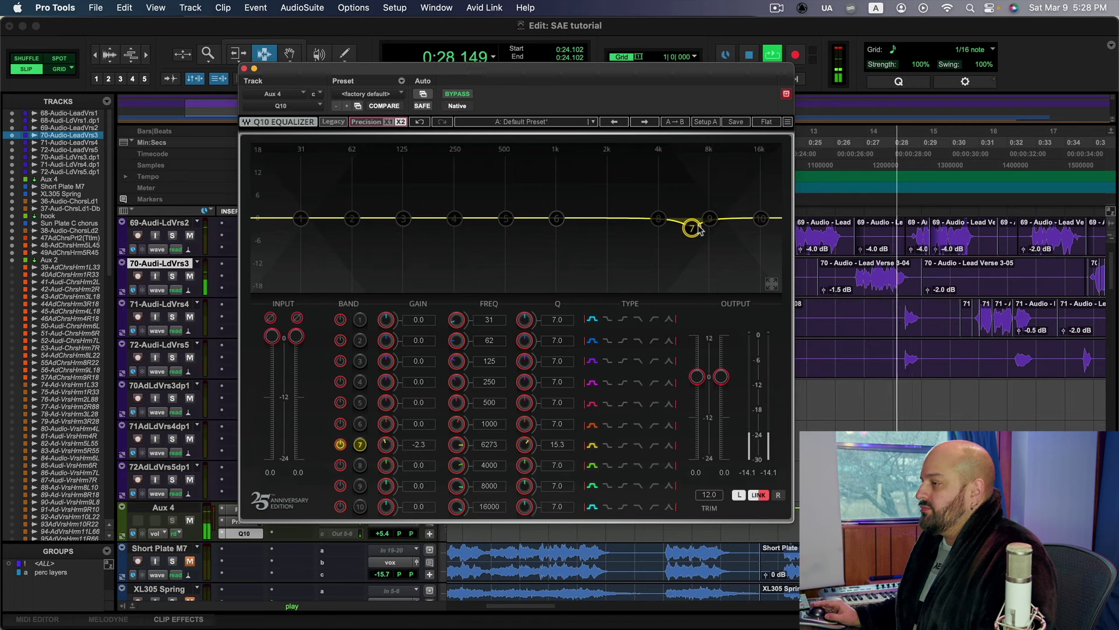
key(space)
click(245, 68)
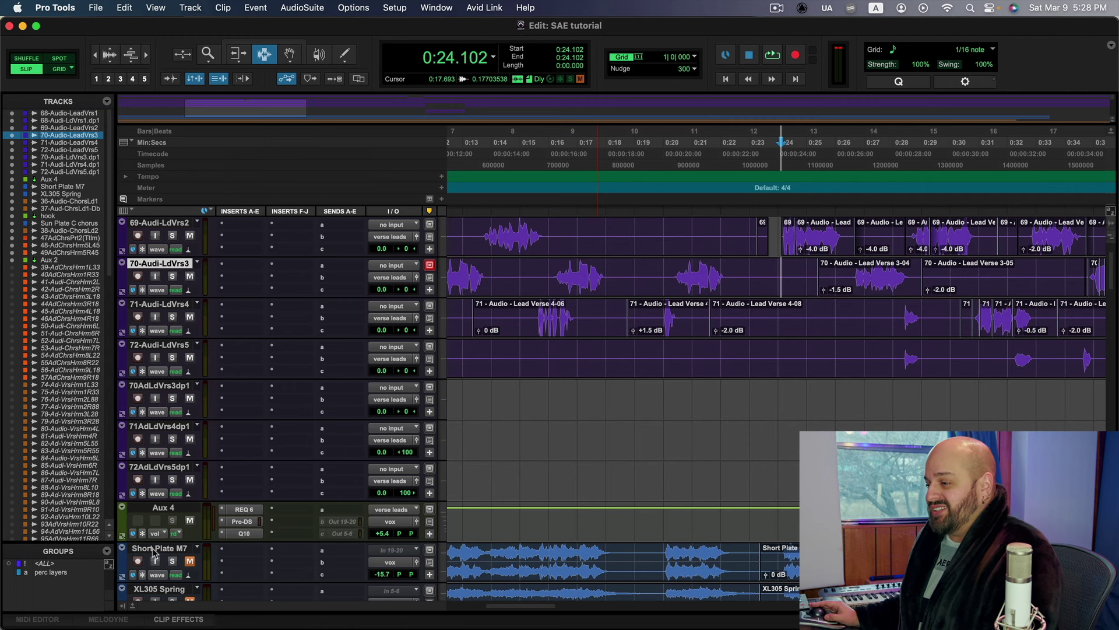
Enlarge the Aux 4 track to expose more insert slots and insert Radiator (stereo) on its fourth slot.
drag(158, 551, 158, 555)
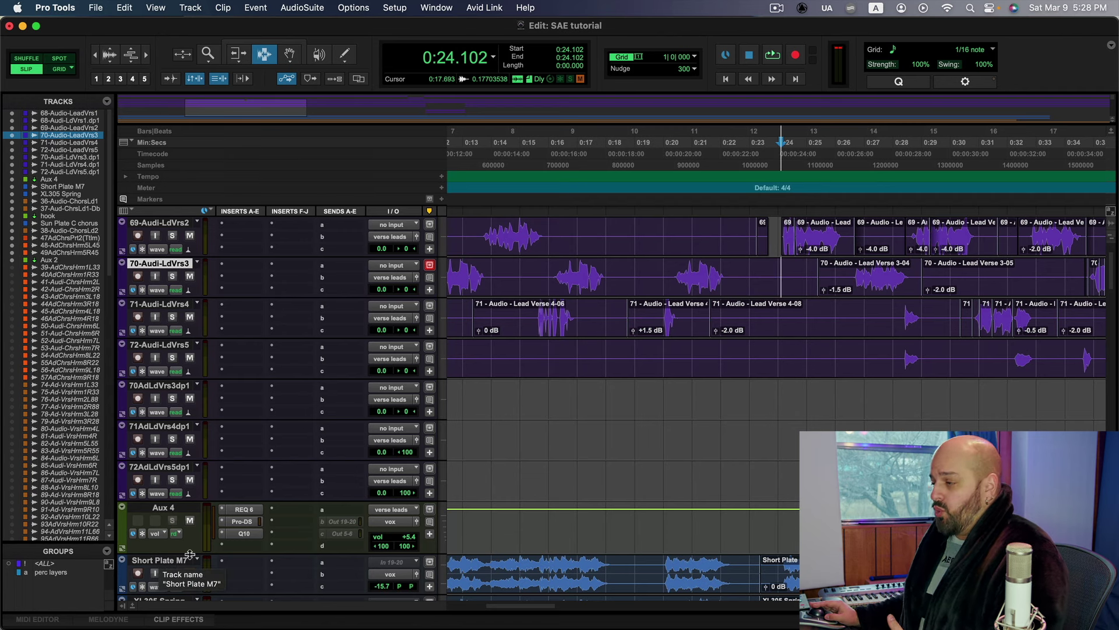
click(243, 549)
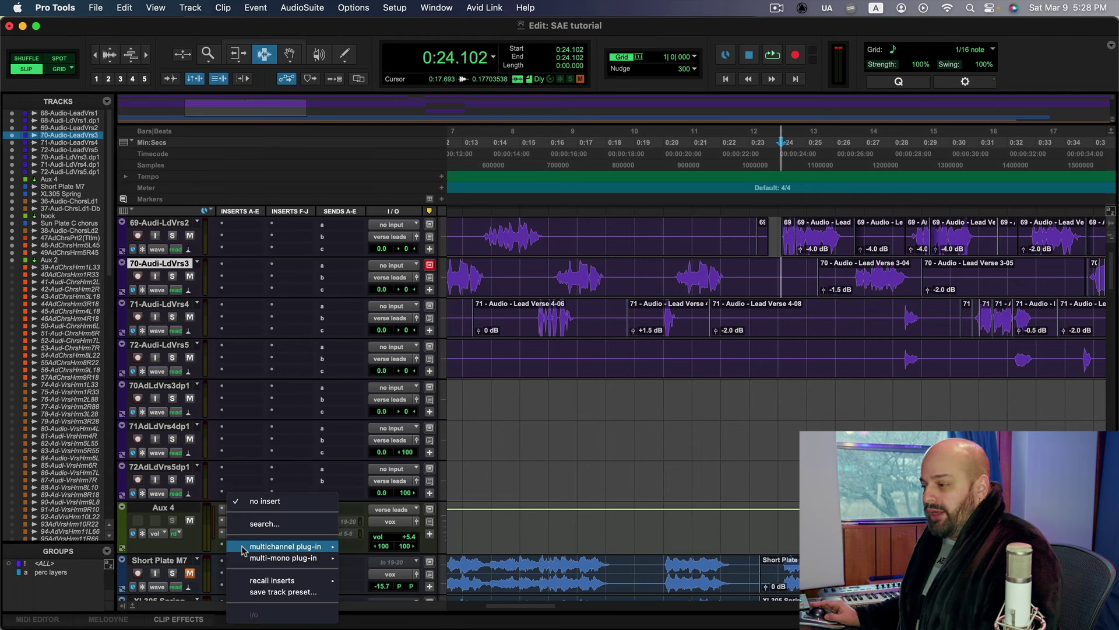
click(270, 528)
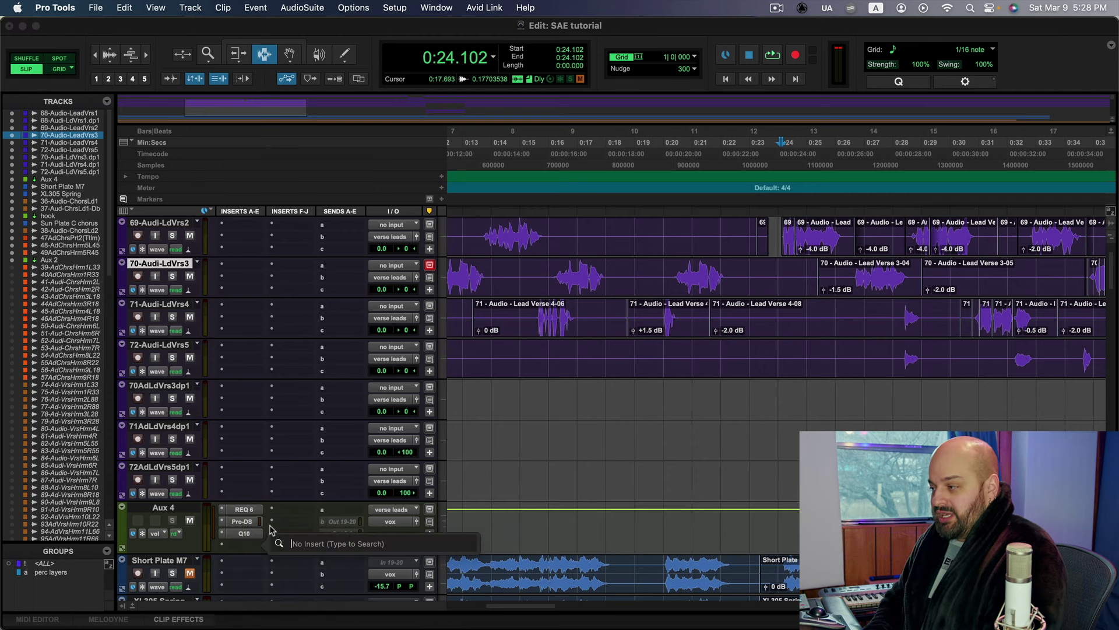
text(radiat)
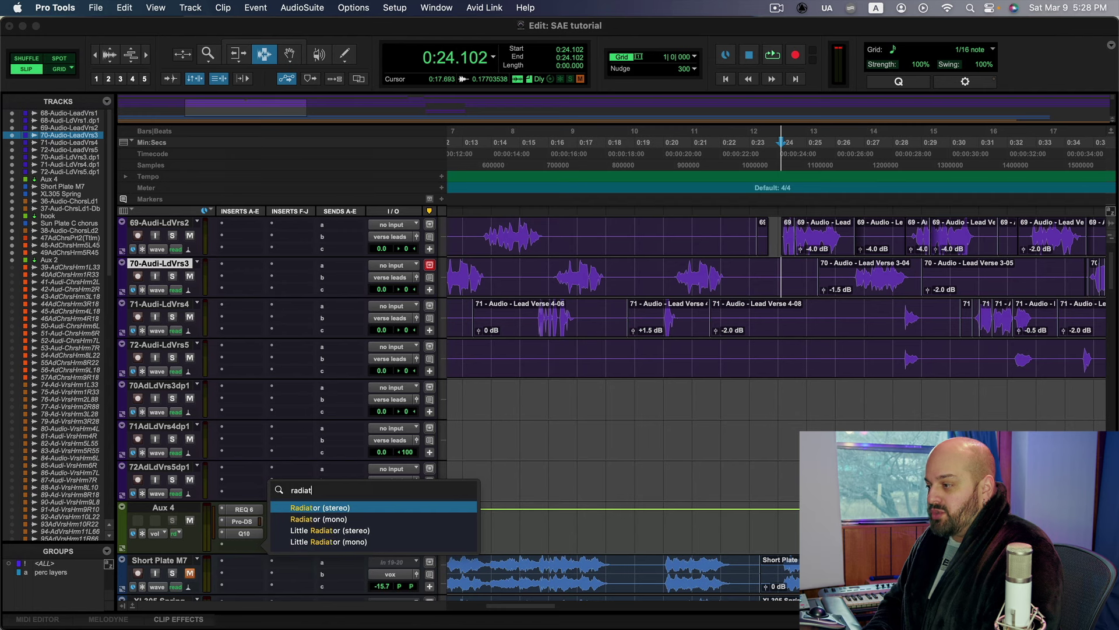
key(Return)
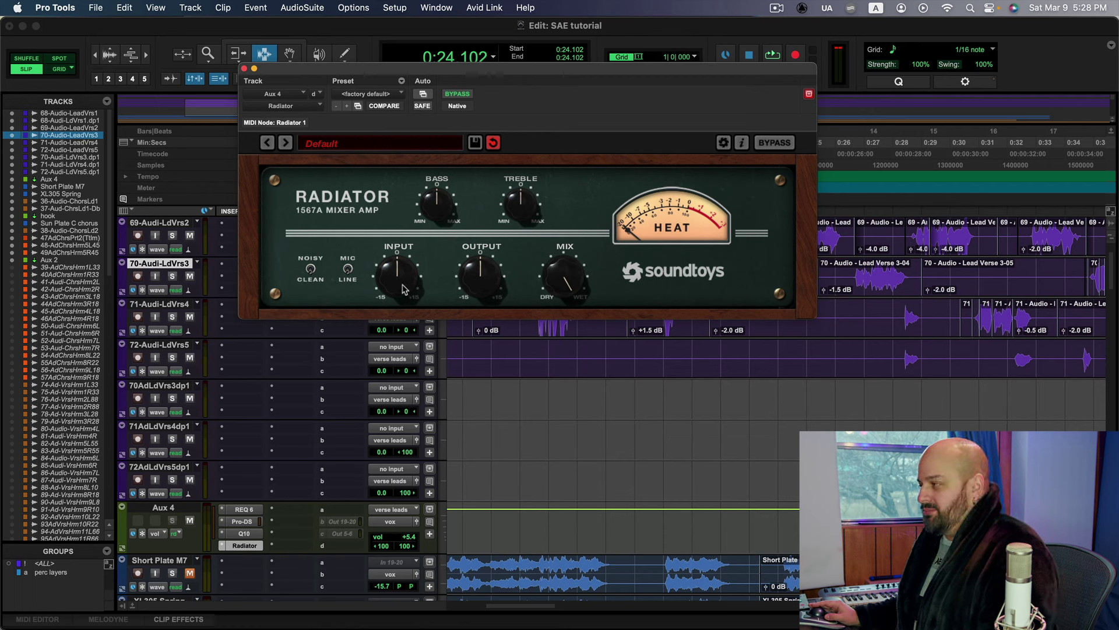
Reset the Aux 4 volume to 0.0, raise the Radiator's input to add drive, and audition the vocals from 0:24.102.
key(space)
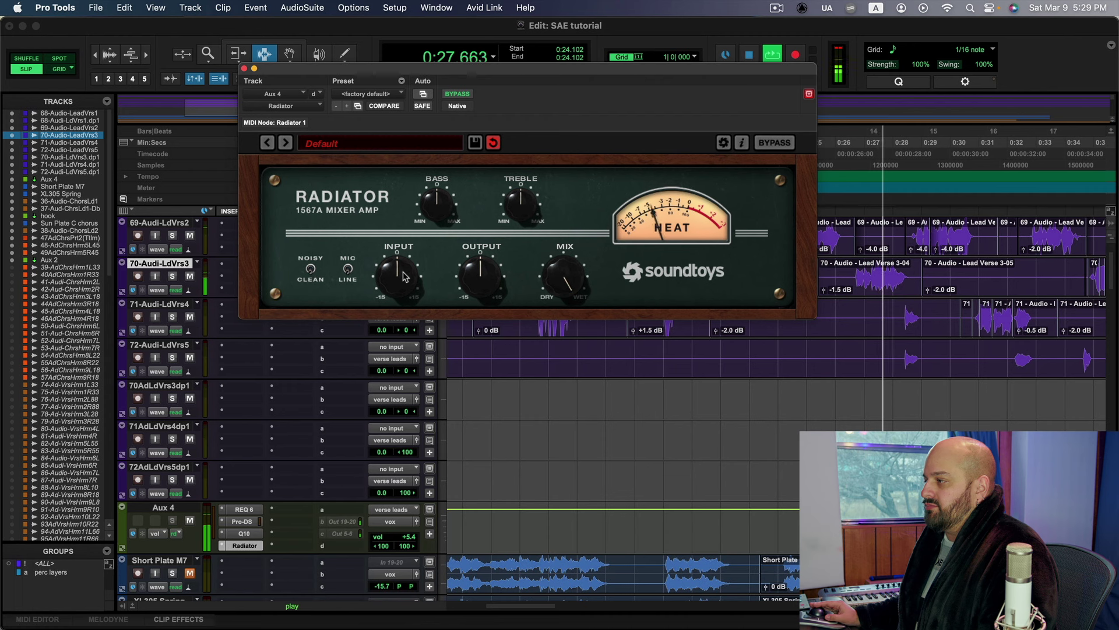
key(space)
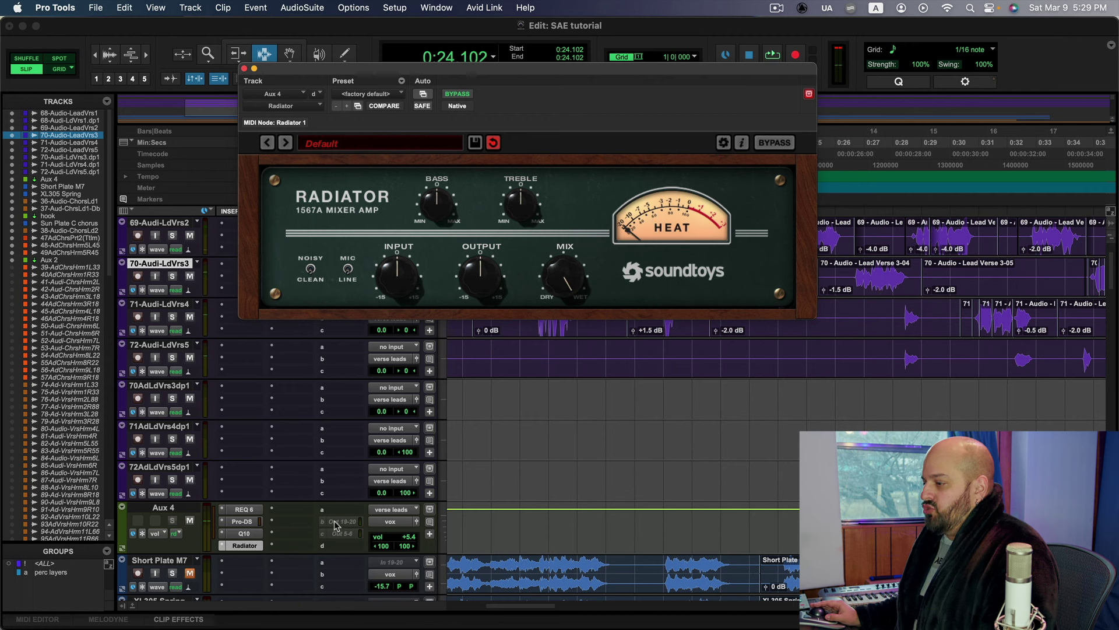
alt+click(395, 539)
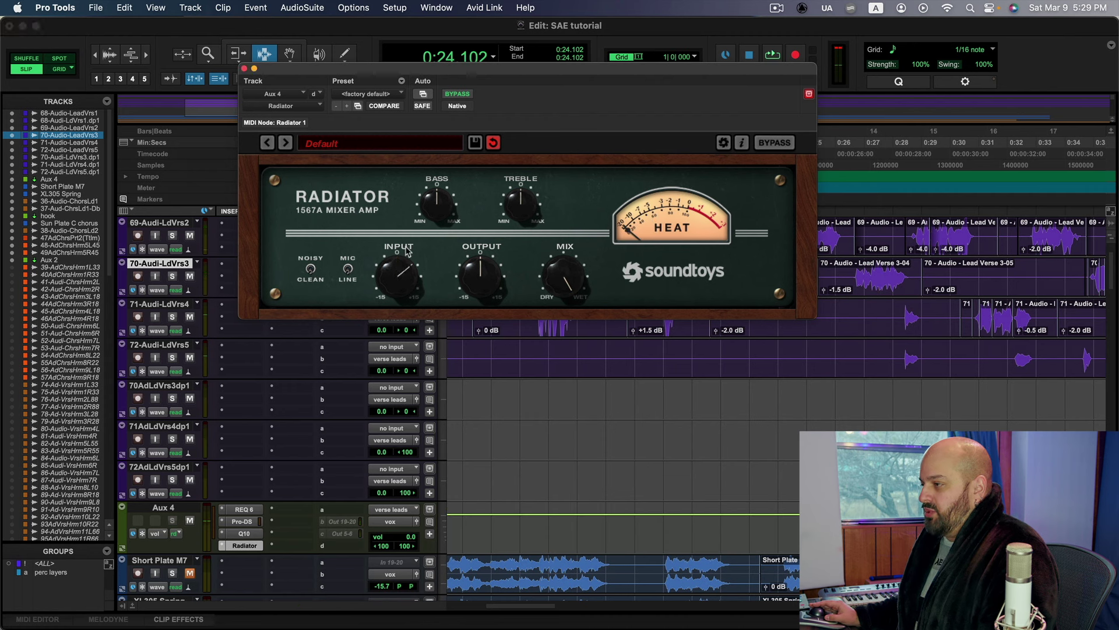
key(space)
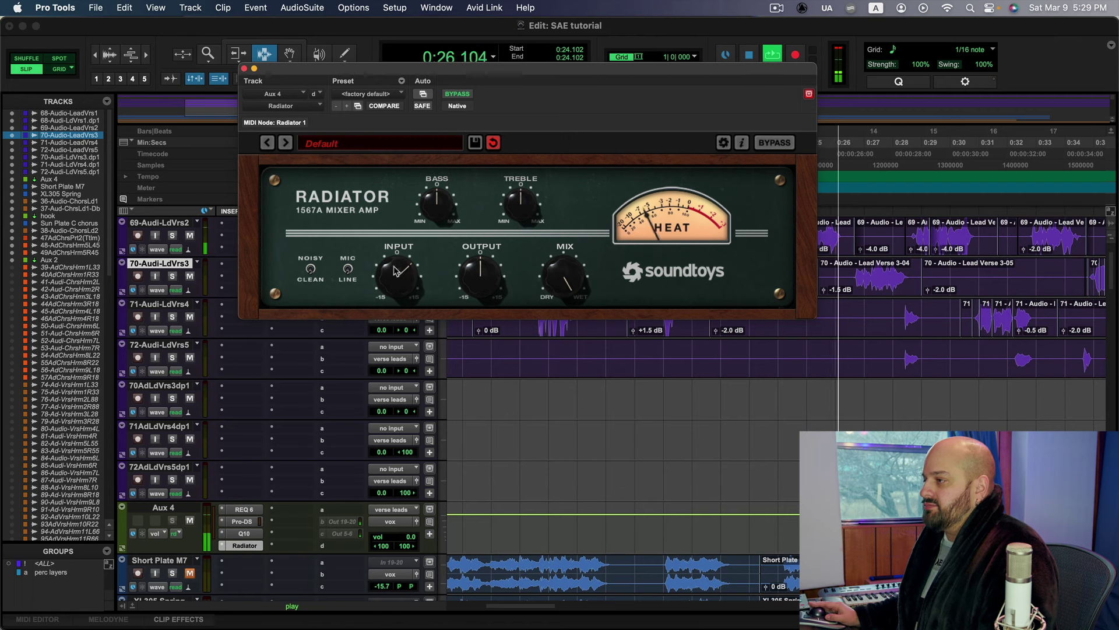
click(244, 68)
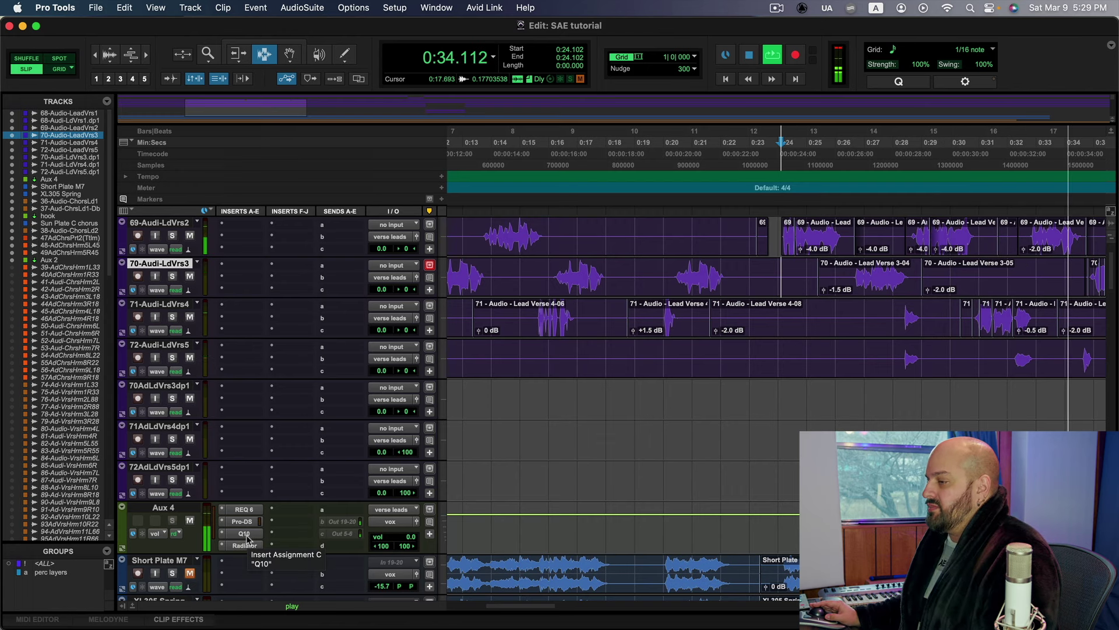
key(space)
Check the REQ 6 settings, then raise the Radiator's treble above centre while auditioning the vocals, and close the plug-in.
click(245, 509)
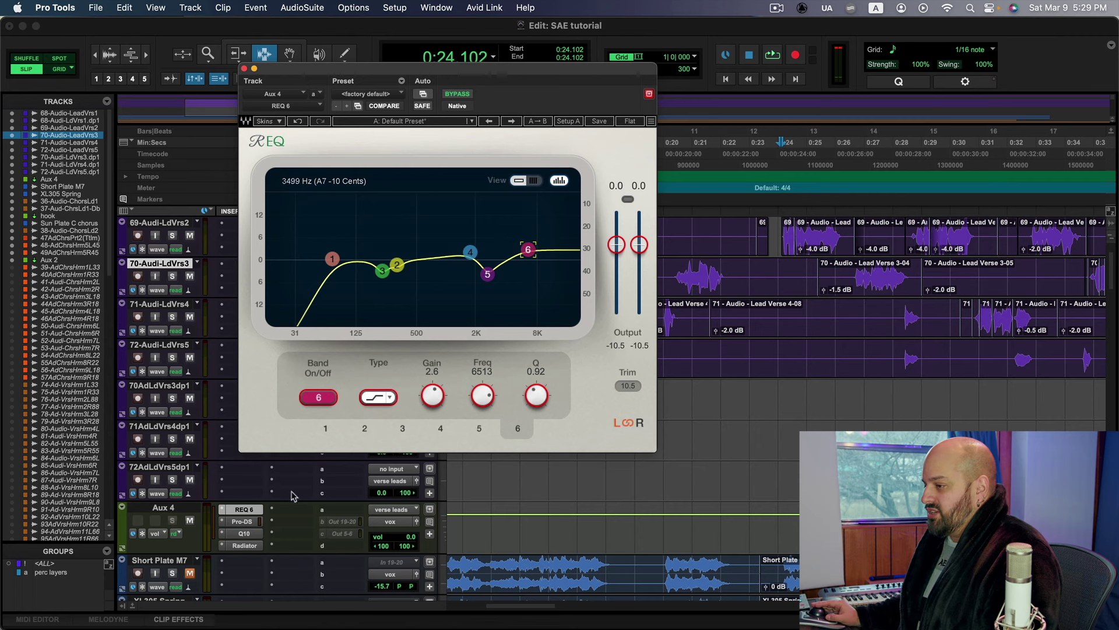
click(244, 545)
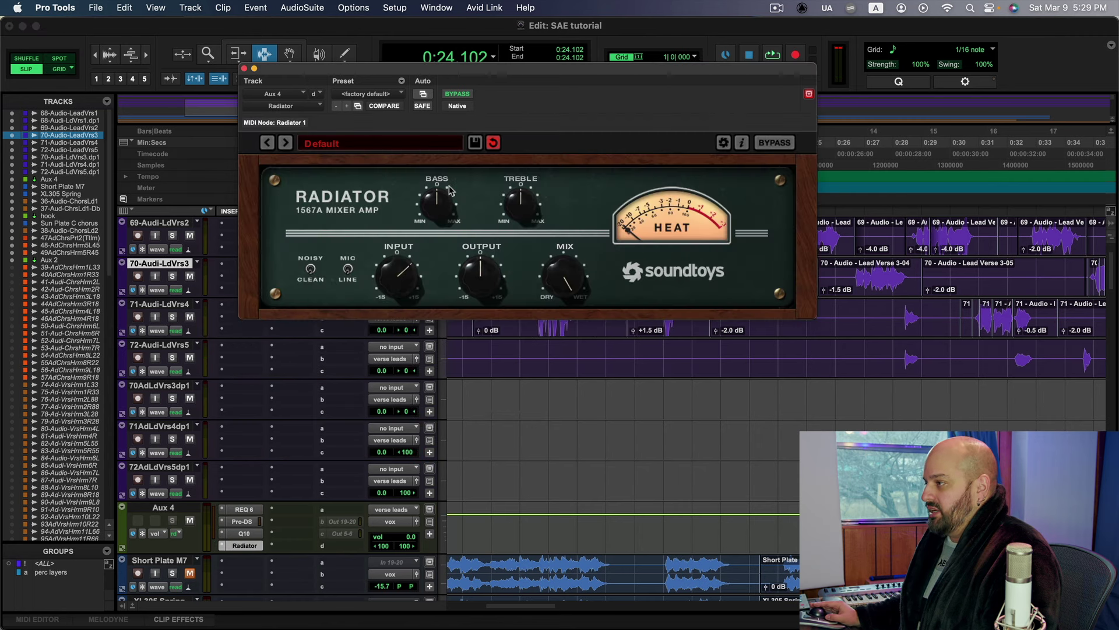
key(space)
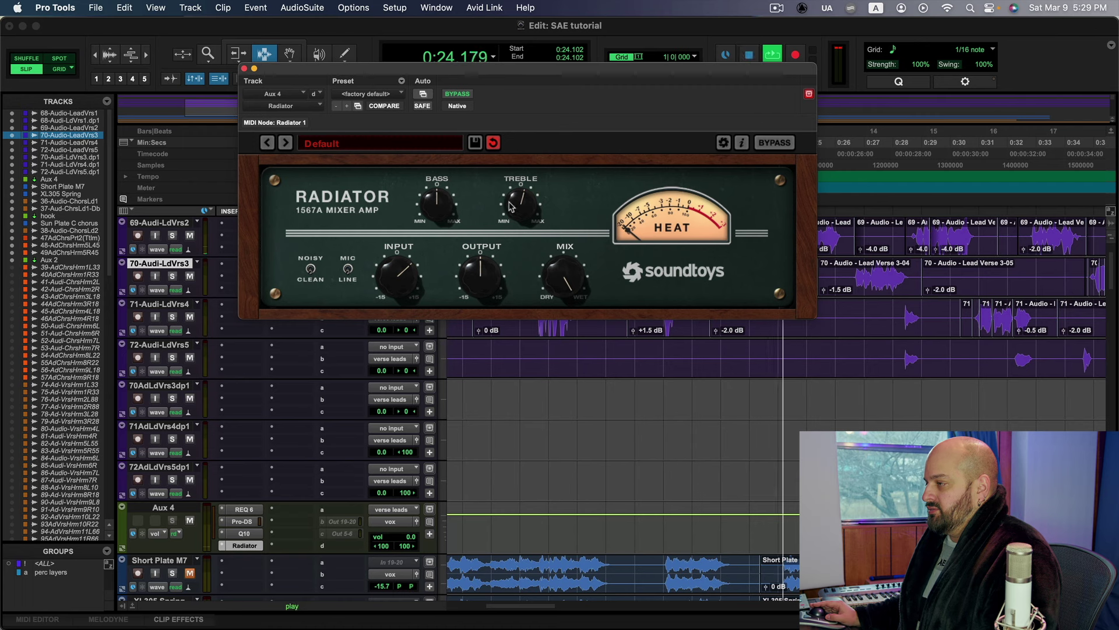
drag(509, 203, 511, 192)
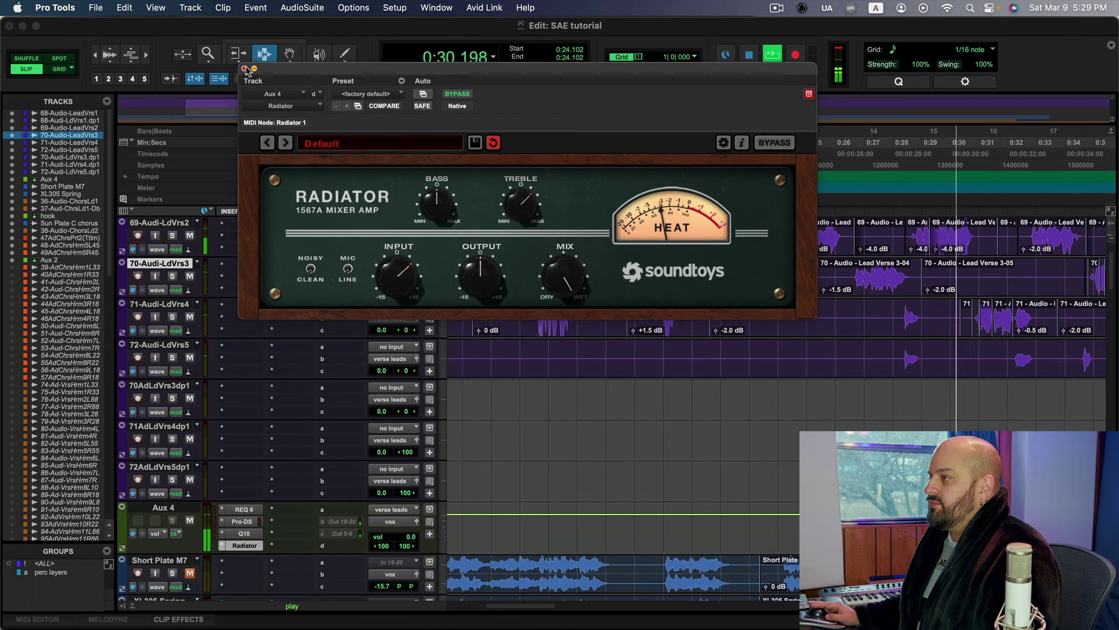
key(super+w)
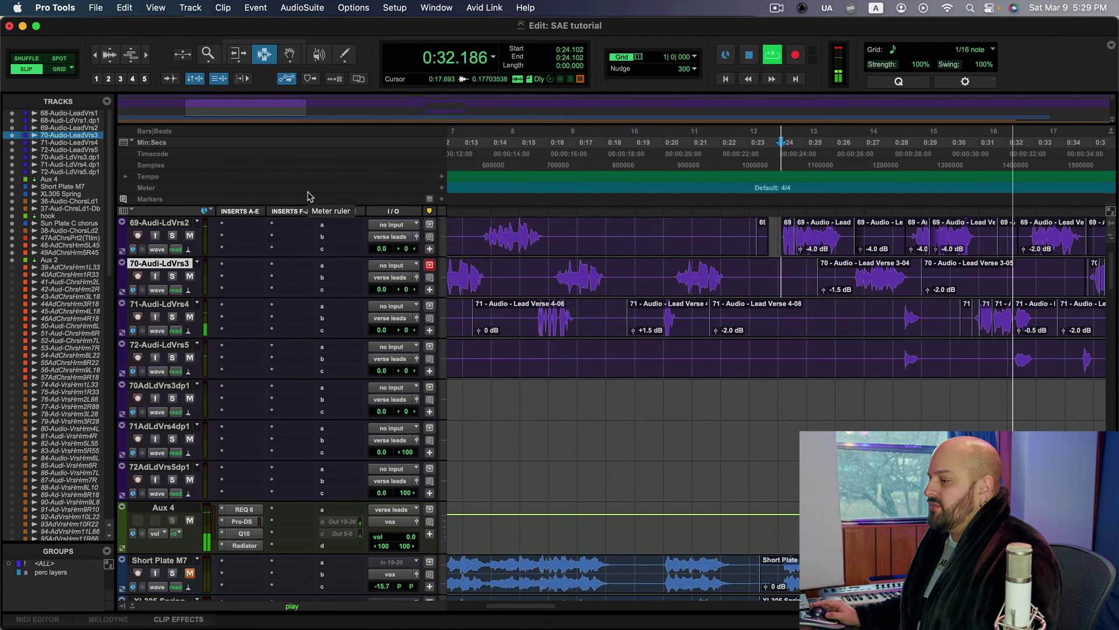
key(space)
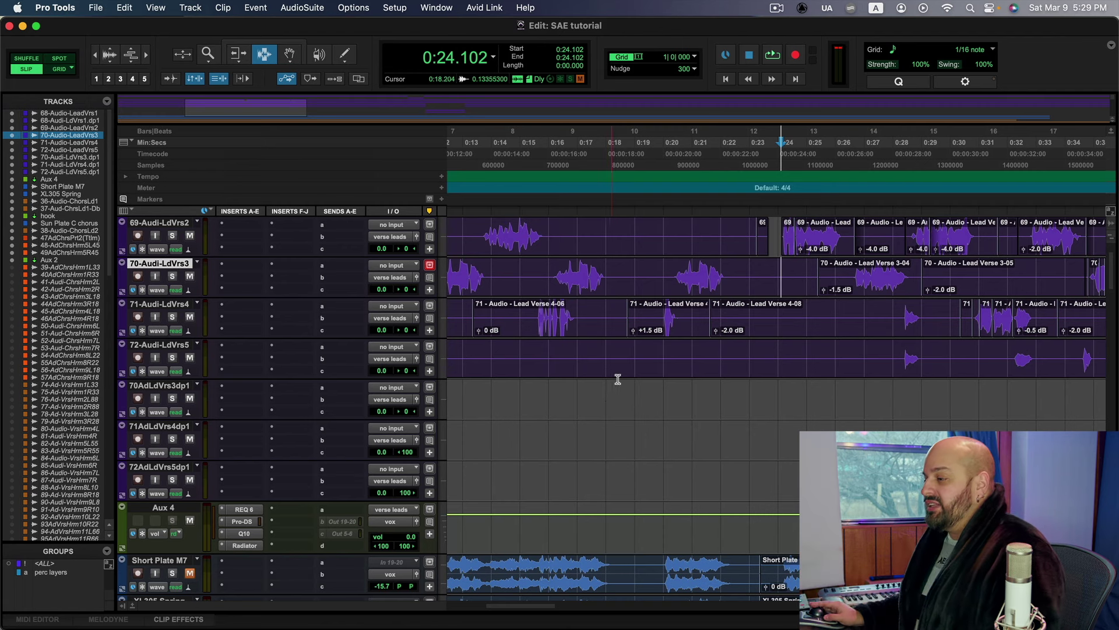
Zoom out the timeline and look through the muted instrument tracks for parts to combine with the vocals, playing briefly from 0:24.102.
scroll(678, 466, down, 3)
scroll(698, 452, down, 15)
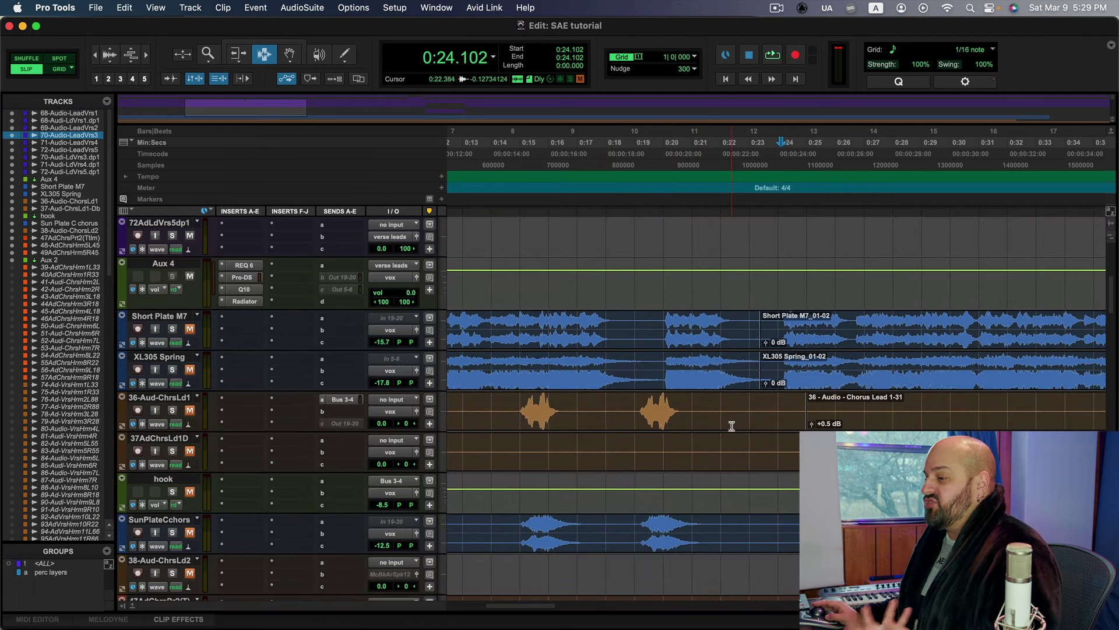
scroll(733, 426, down, 15)
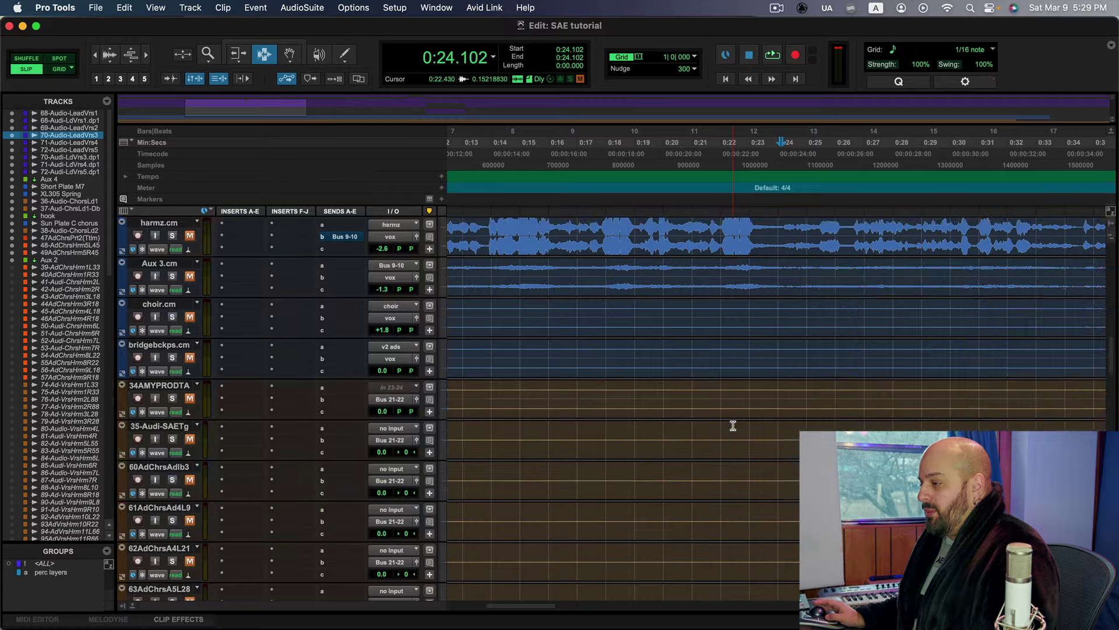
scroll(732, 426, down, 3)
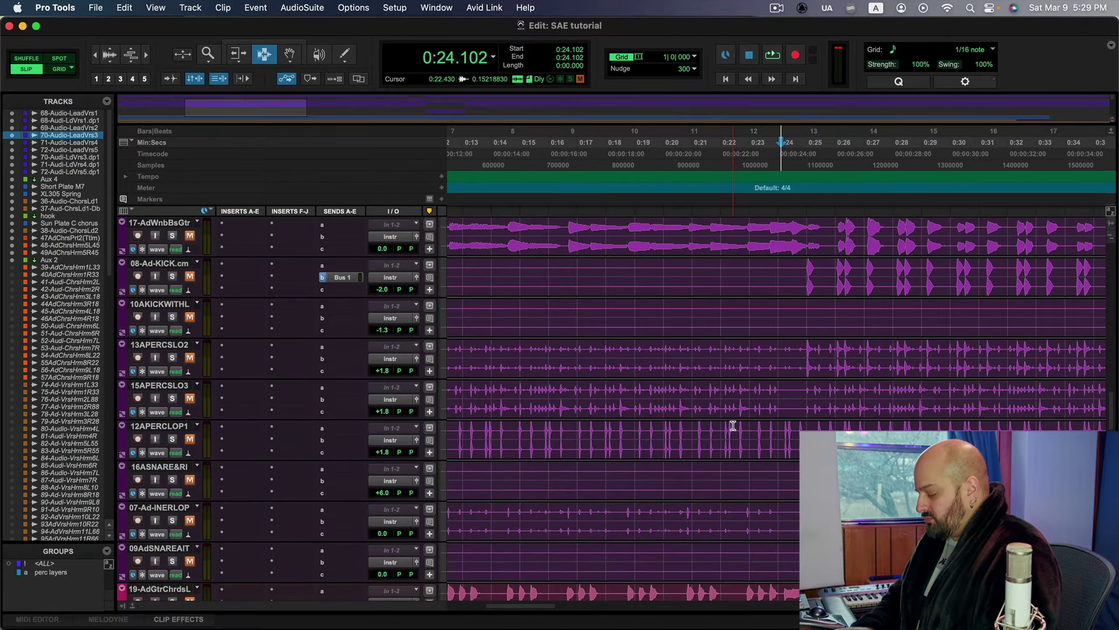
key(super+bracketleft)
key(super+bracketleft)
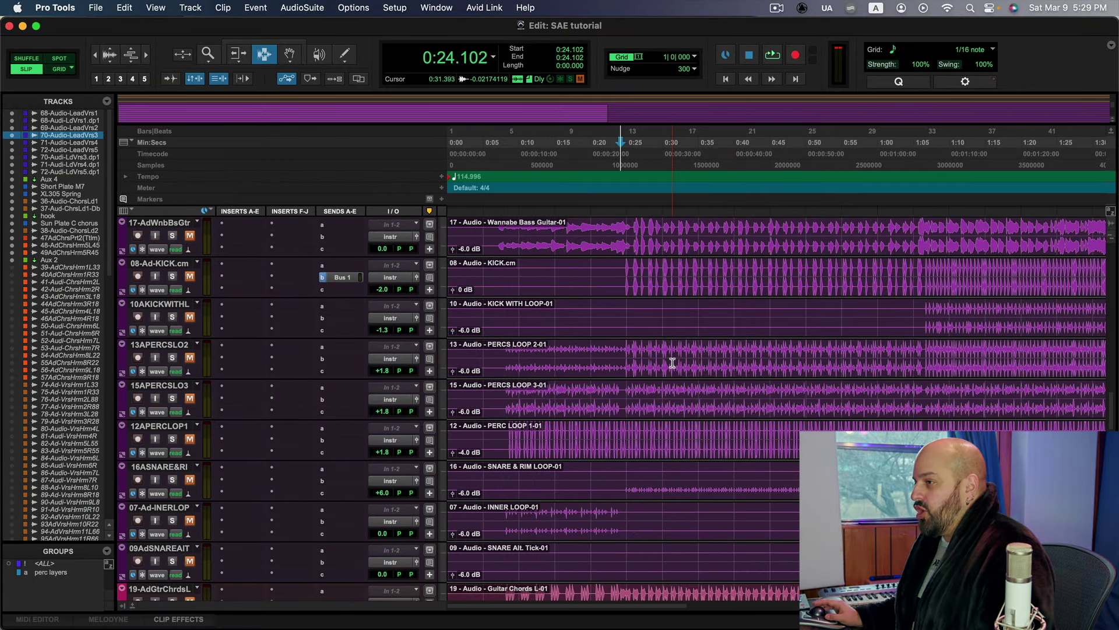
scroll(670, 356, up, 2)
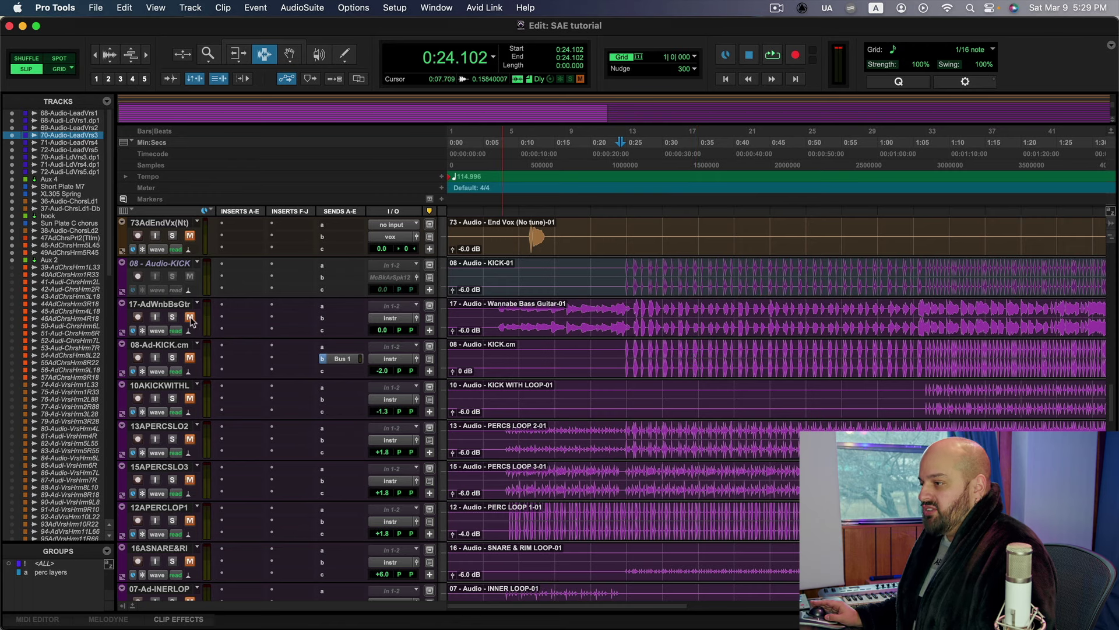
scroll(321, 338, down, 15)
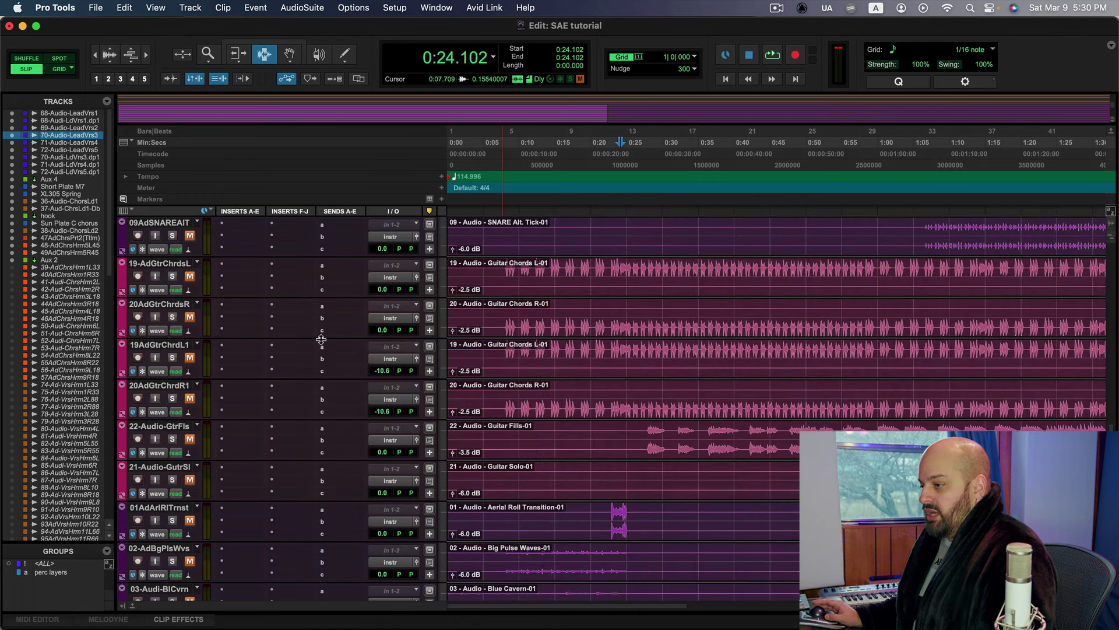
scroll(321, 338, down, 12)
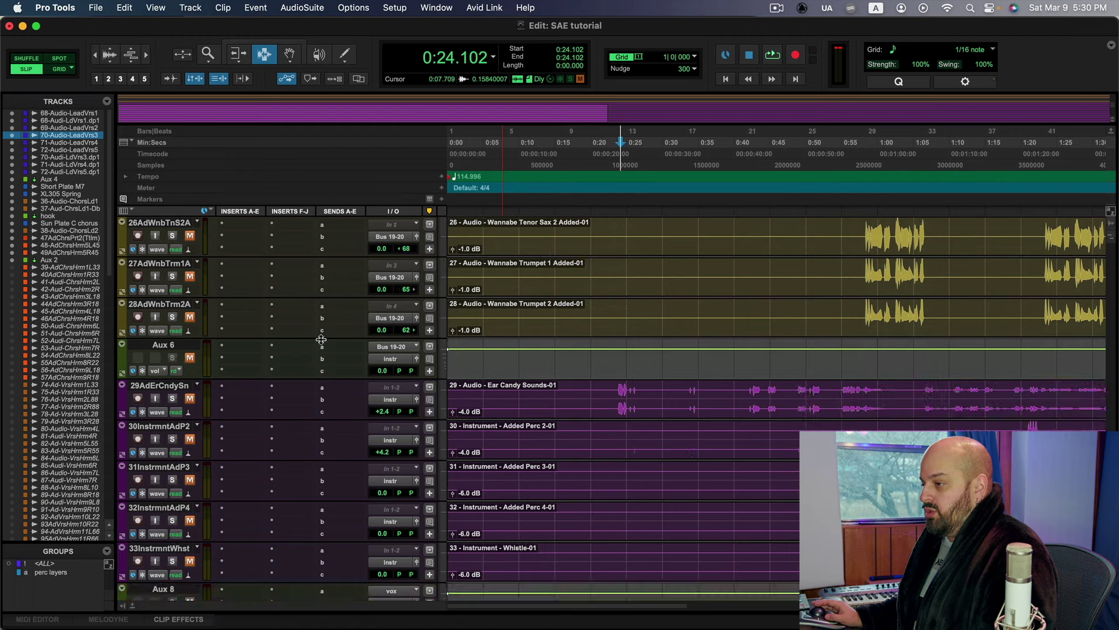
scroll(193, 379, down, 4)
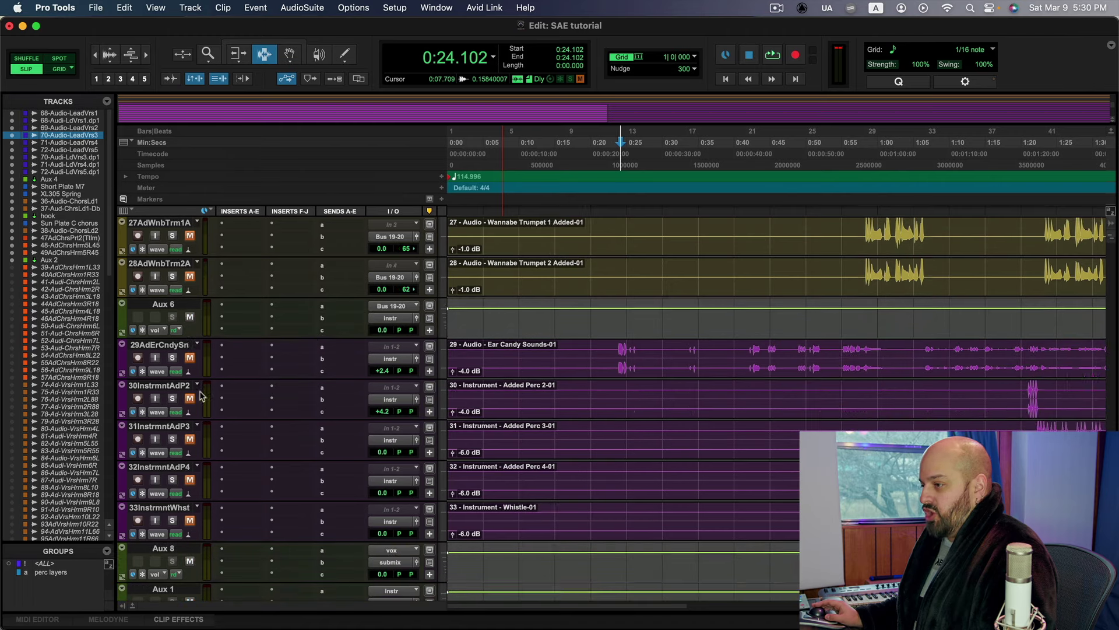
scroll(605, 309, up, 15)
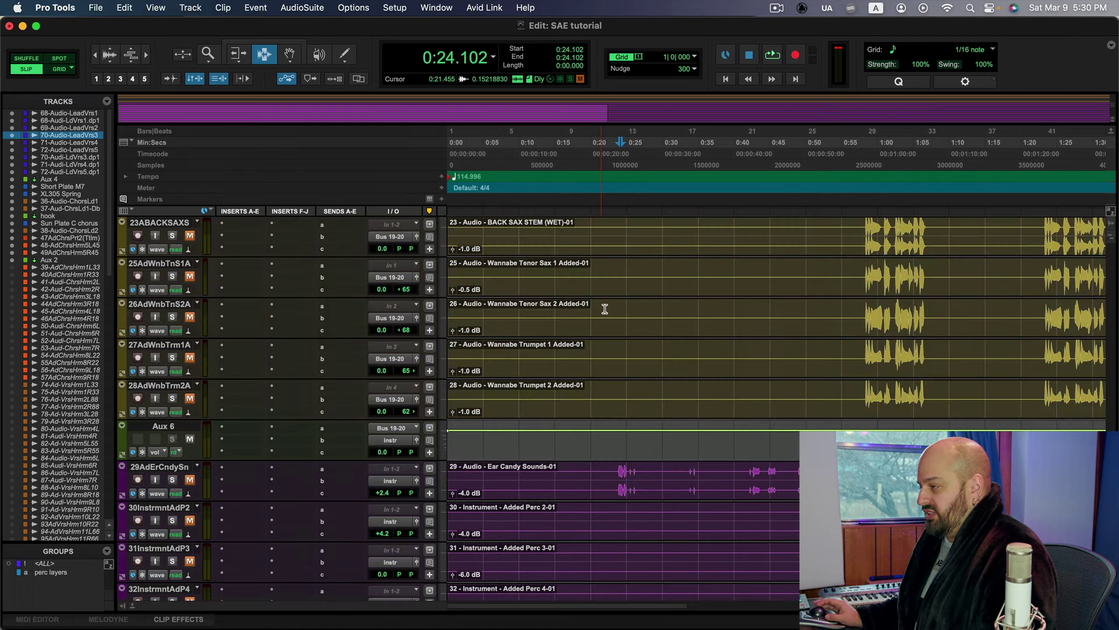
key(space)
scroll(645, 366, up, 7)
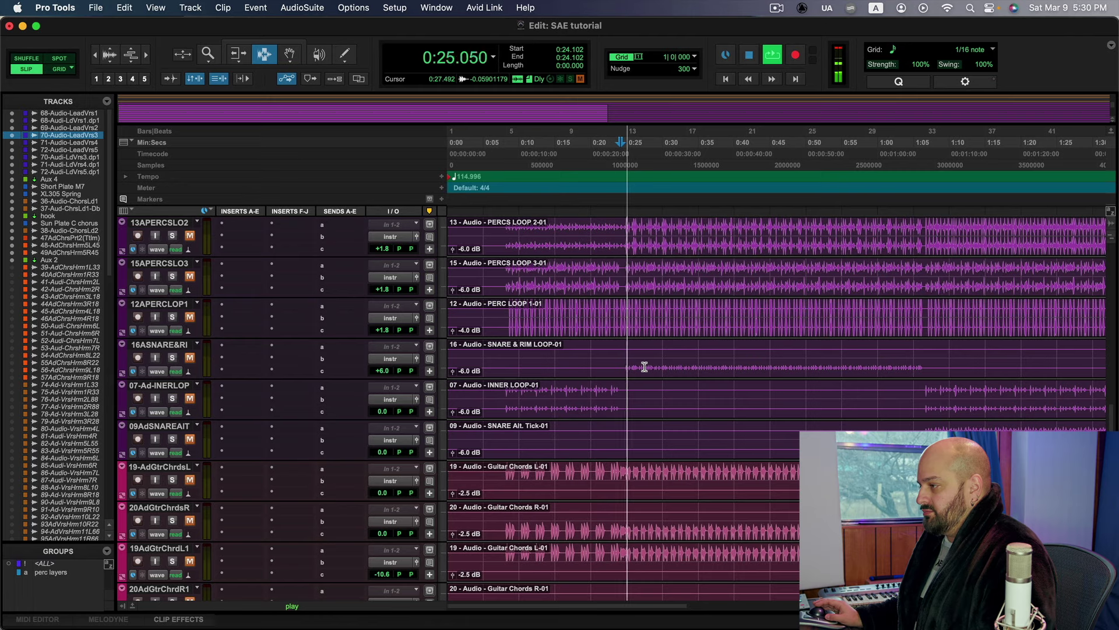
key(space)
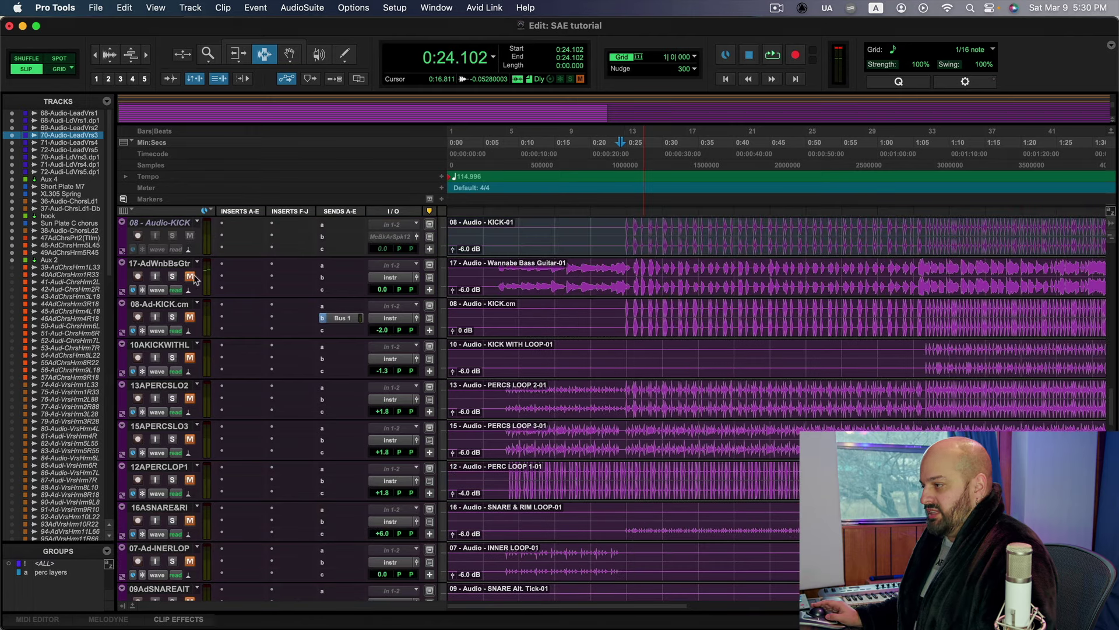
Unmute the guitar chord tracks 19-AdGtrChrdsL and 20AdGtrChrdsR and audition them with the vocals from 0:24.102.
scroll(446, 380, down, 6)
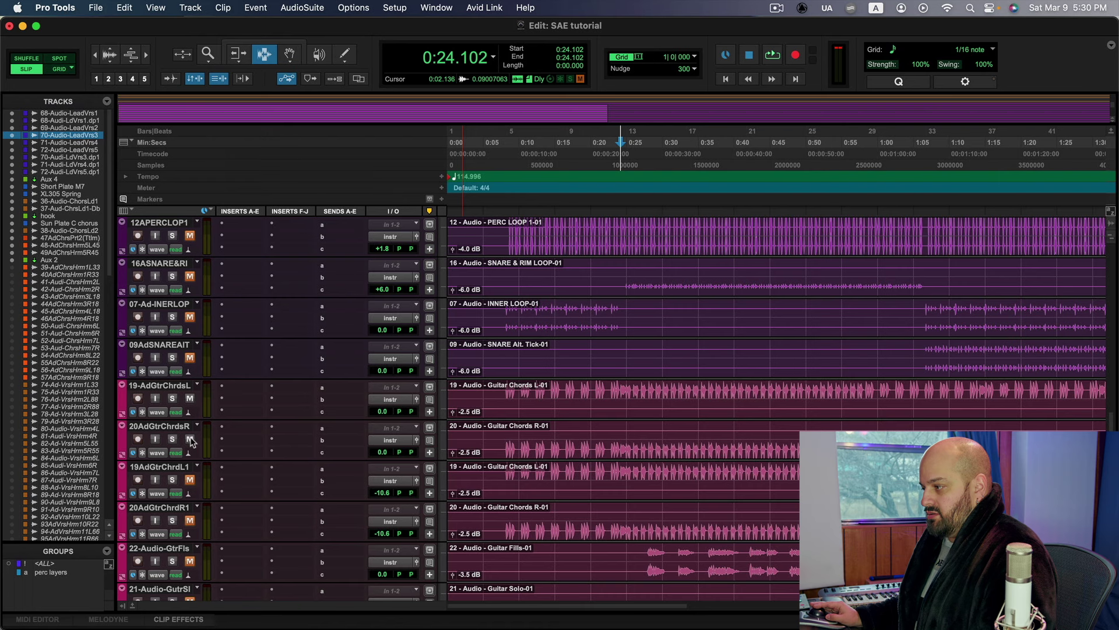
key(space)
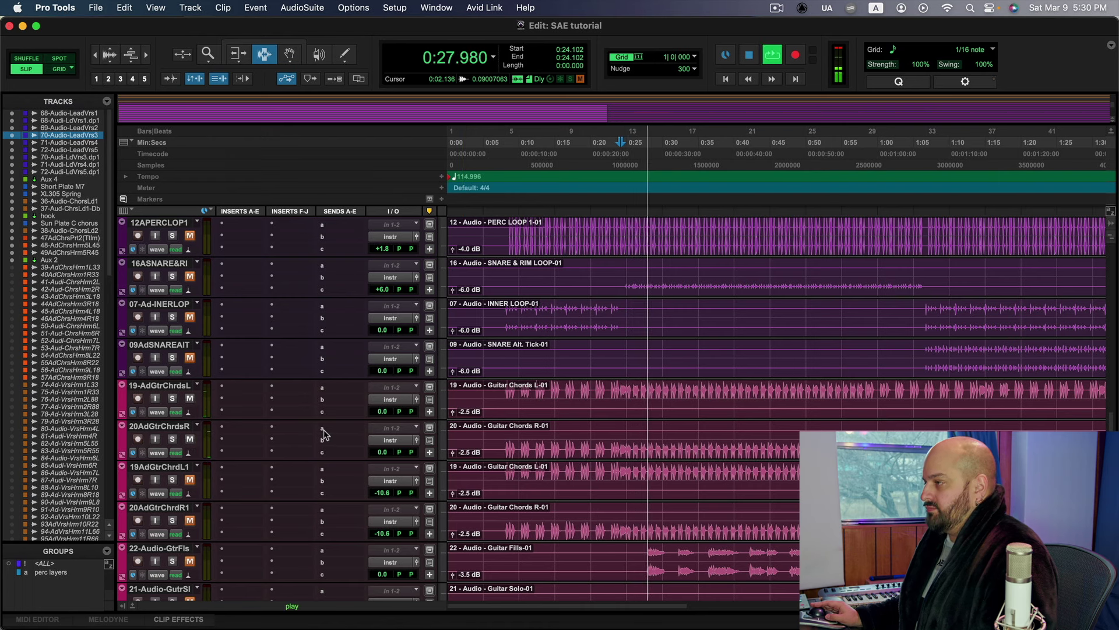
scroll(329, 431, up, 3)
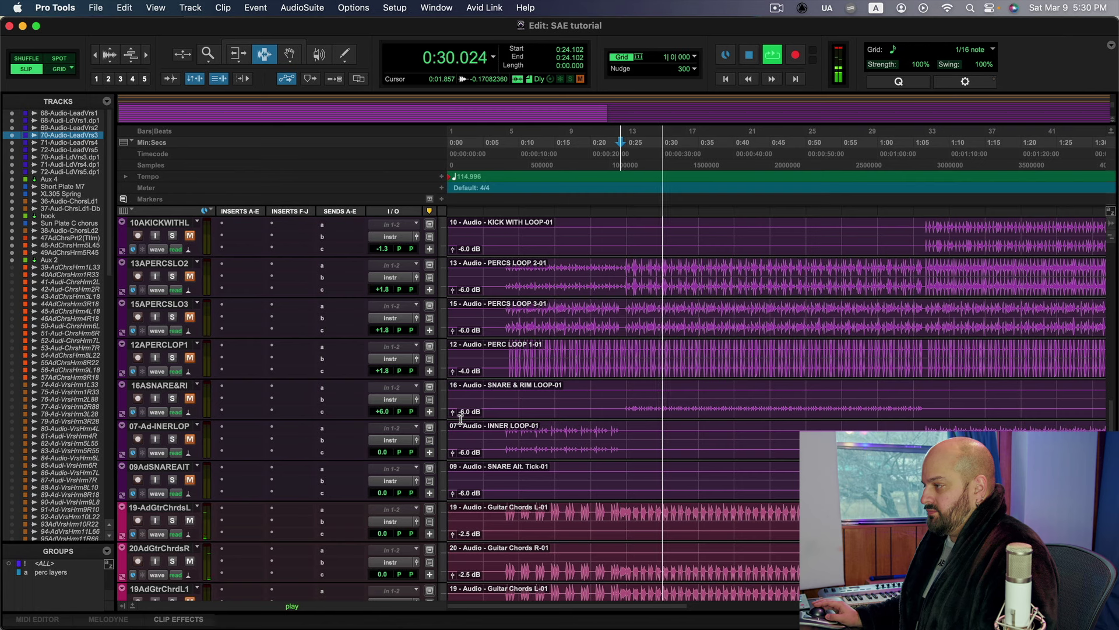
scroll(460, 419, down, 3)
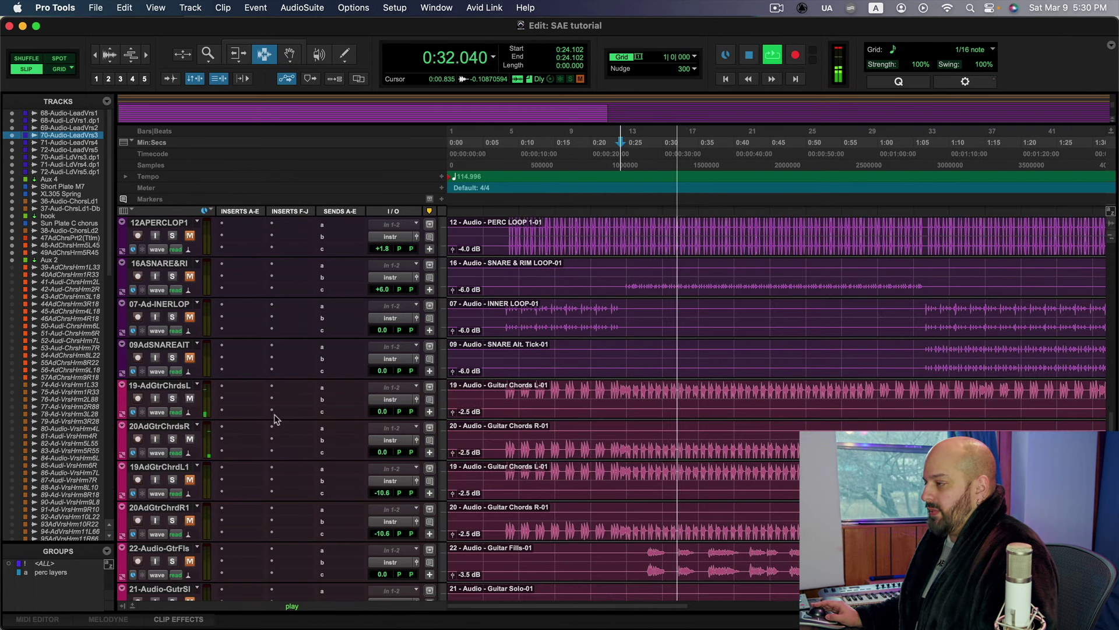
key(space)
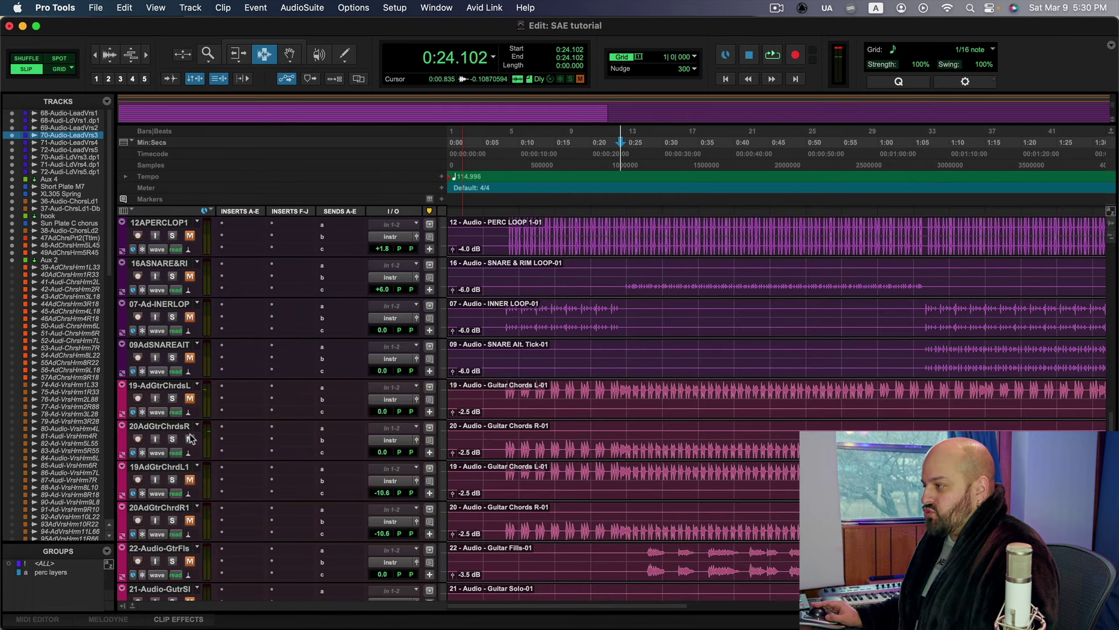
Mute both guitar chord tracks again, unmute 22-Audio-GtrFls, and play it with the vocals from 0:26.656.
scroll(524, 467, down, 3)
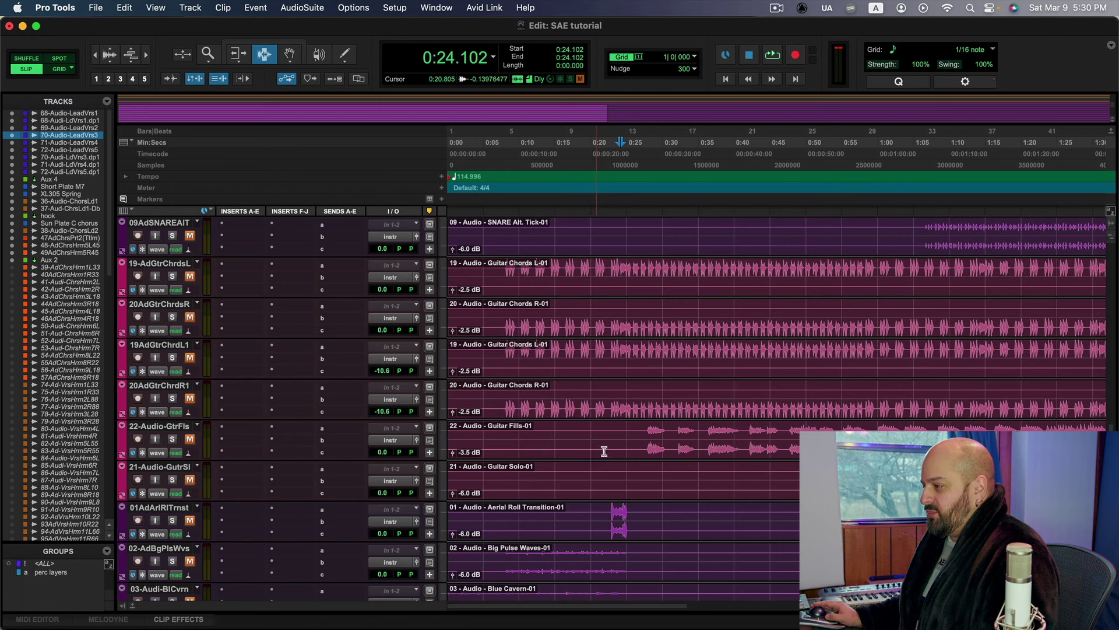
click(638, 439)
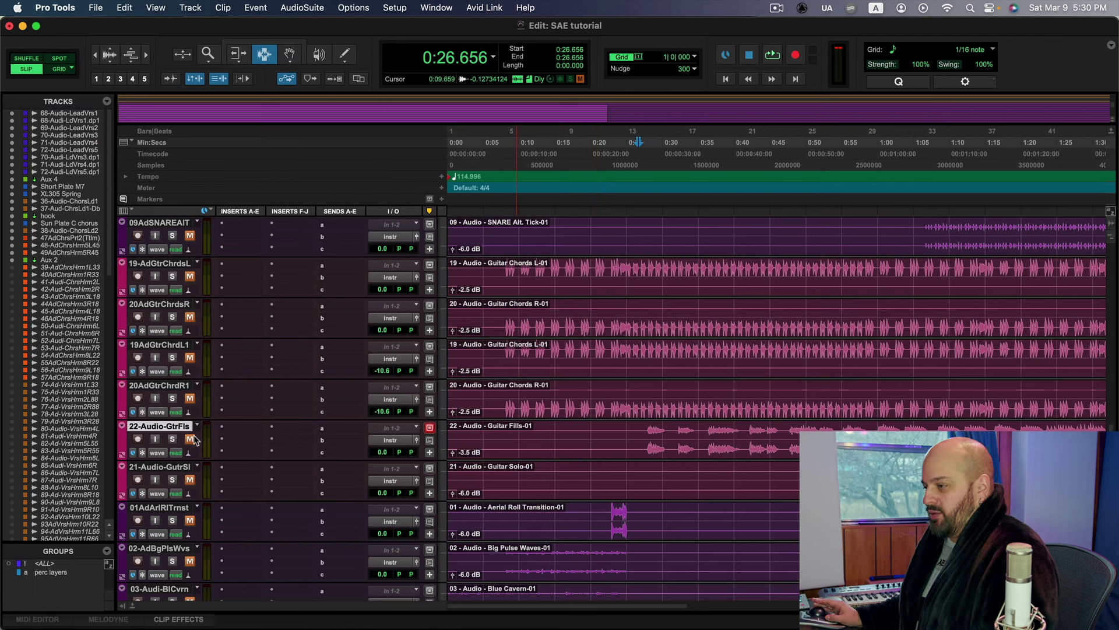
key(space)
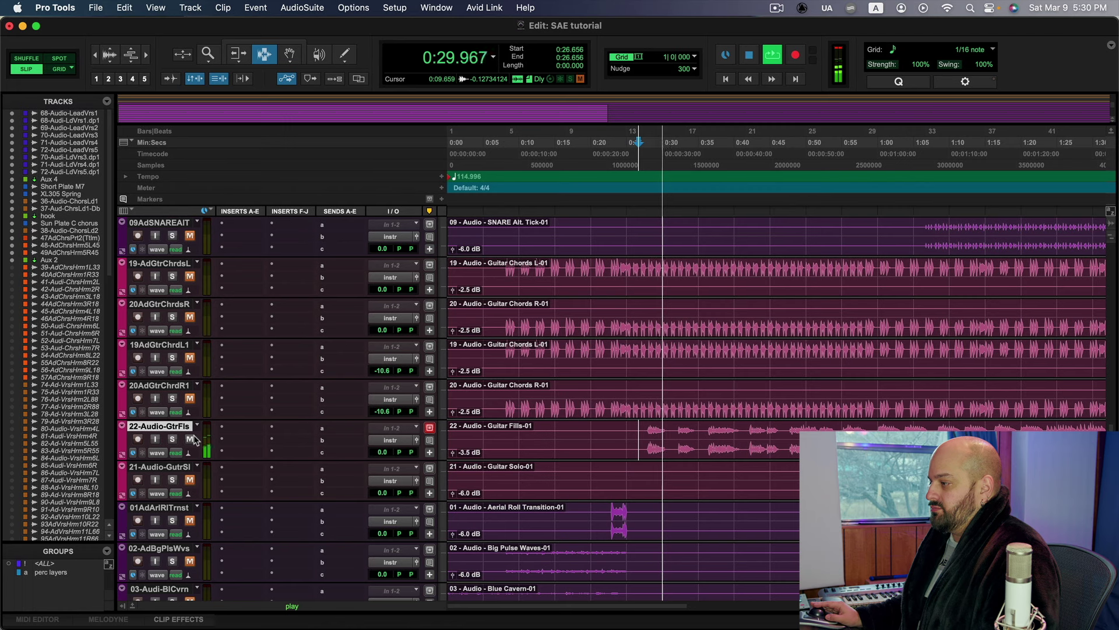
Stop playback and insert a stereo REQ 6 equalizer in the first insert slot of 22-Audio-GtrFls.
key(space)
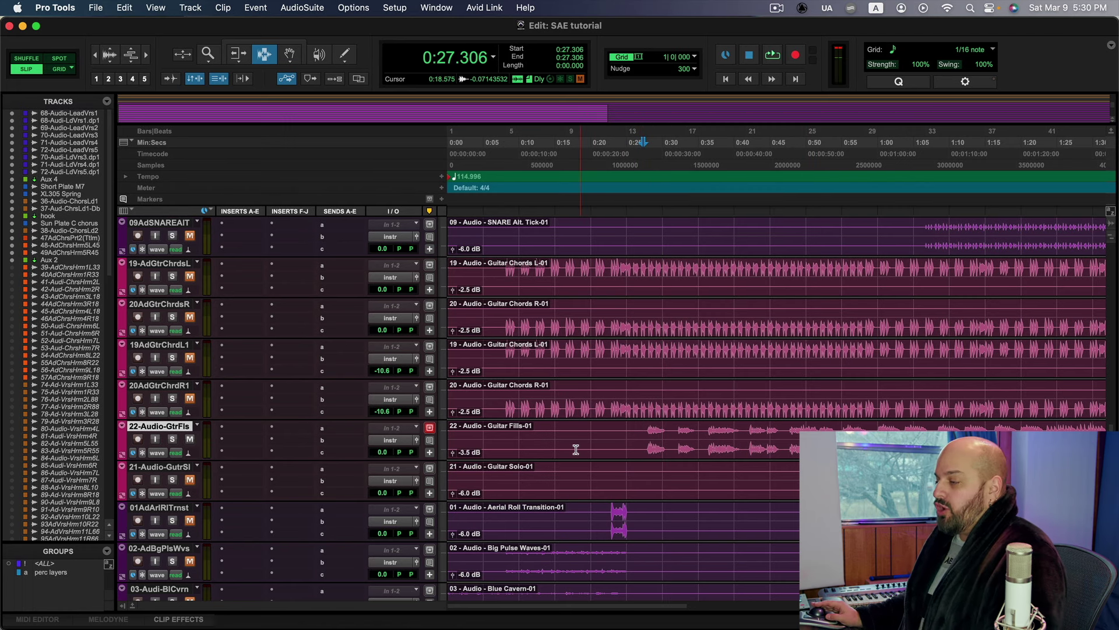
click(232, 431)
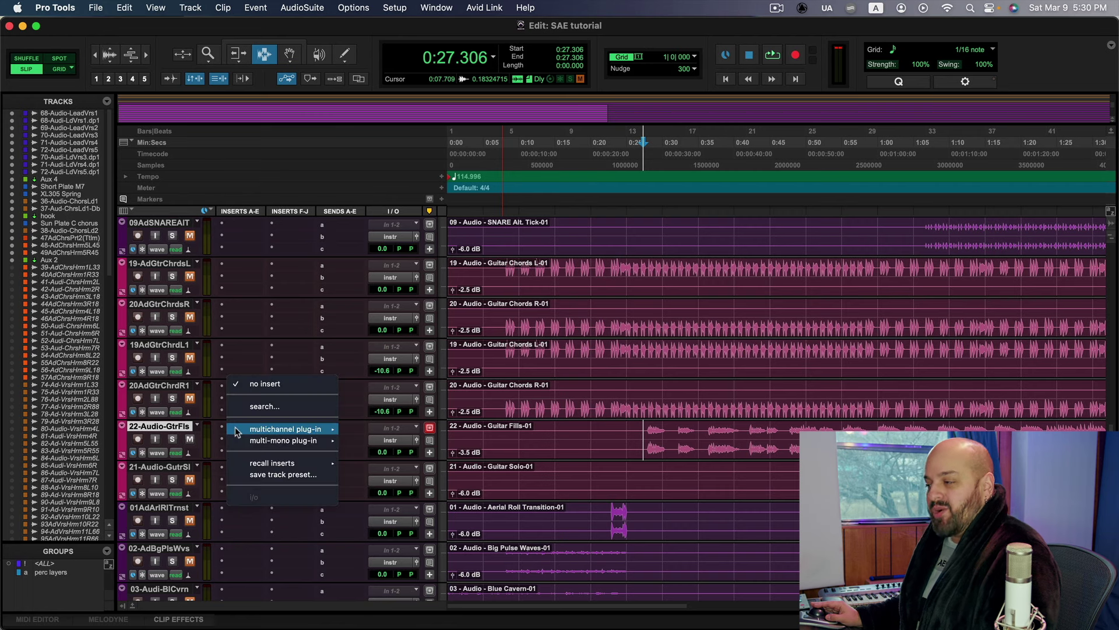
click(262, 406)
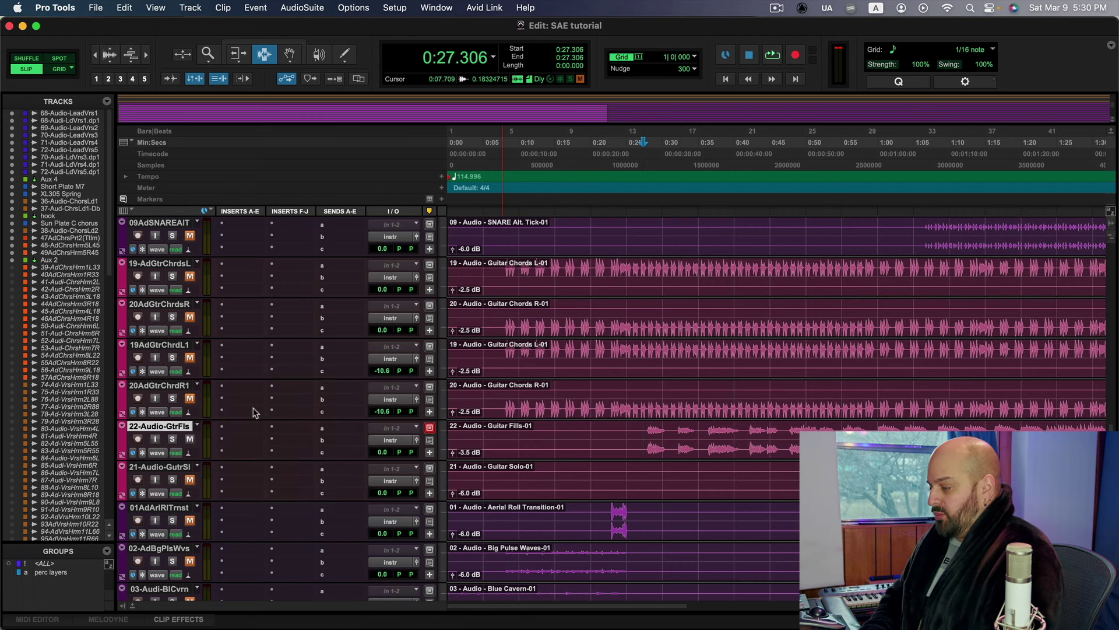
text(eq)
key(Down)
key(Down)
key(Down)
key(Down)
key(Return)
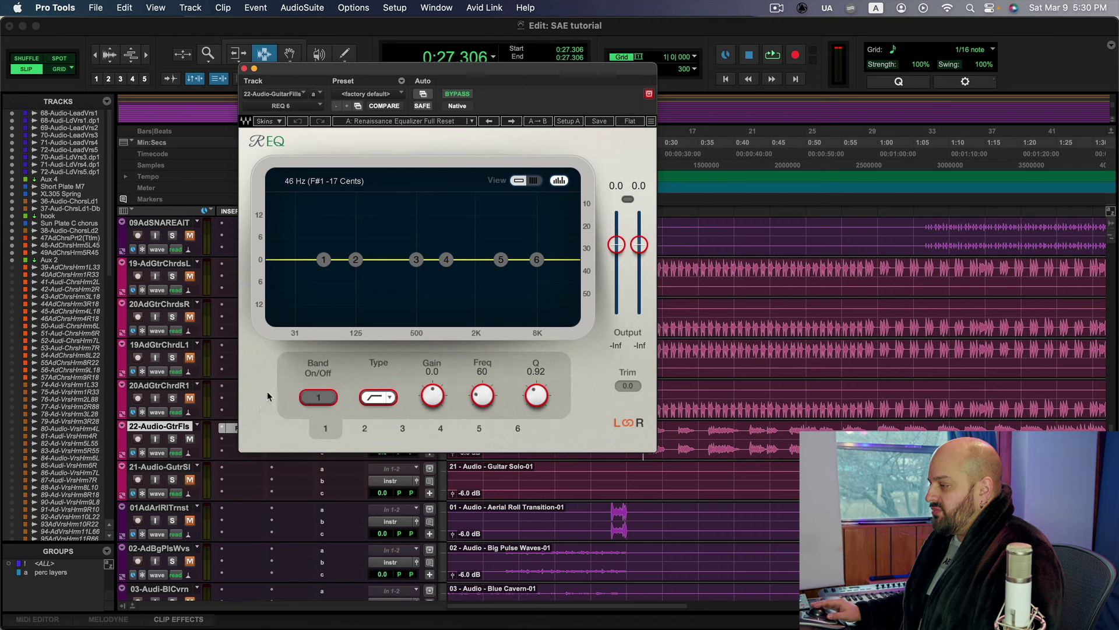
Boost band 3 in the low mids, dip band 5 near 2 kHz, set band 6 to -1.0 at 5114 Hz, and play.
drag(417, 260, 397, 260)
mouse_move(501, 259)
mouse_down()
mouse_move(486, 240)
mouse_move(483, 273)
mouse_move(517, 263)
mouse_up()
key(space)
key(space)
key(space)
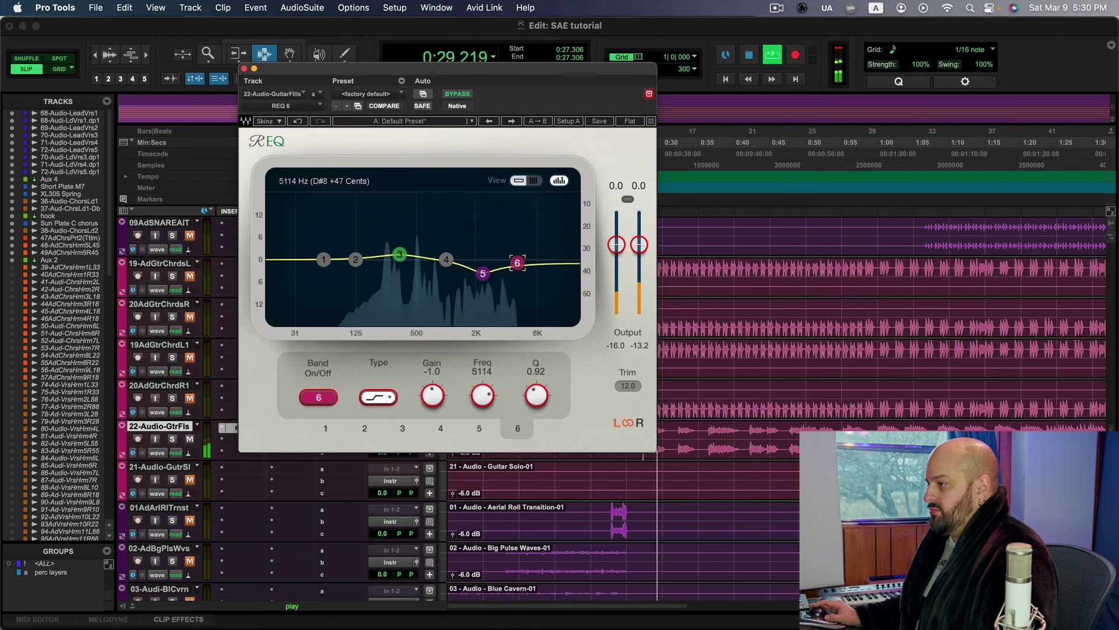
Set REQ 6 band 3 to about 312 Hz with 1.5 gain during playback, and close the plug-in while auditioning.
key(space)
click(399, 254)
key(space)
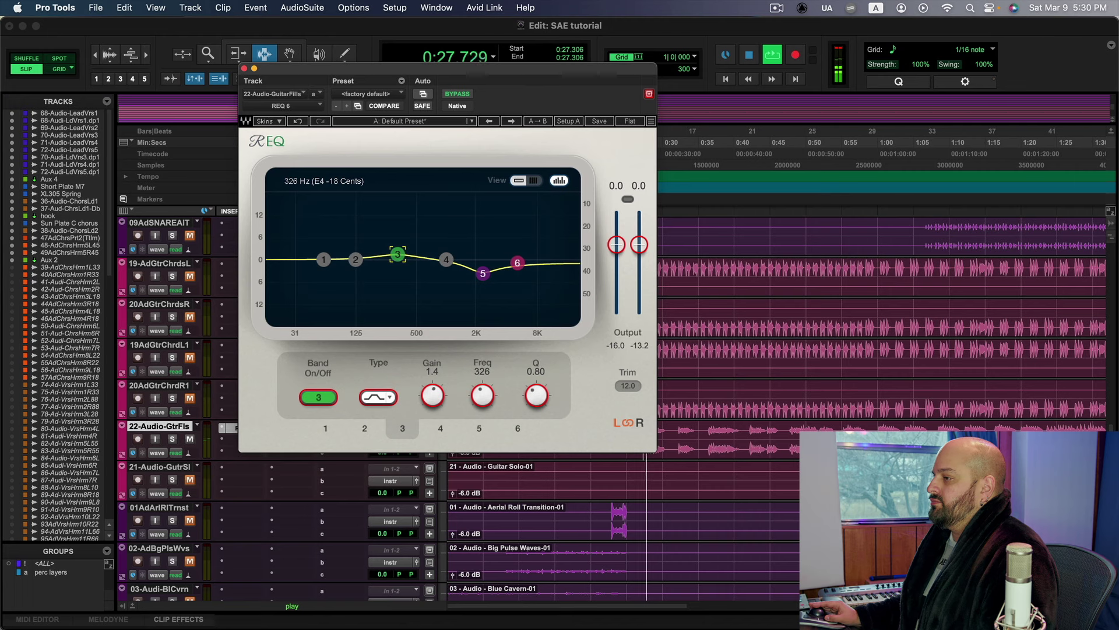
drag(398, 254, 395, 254)
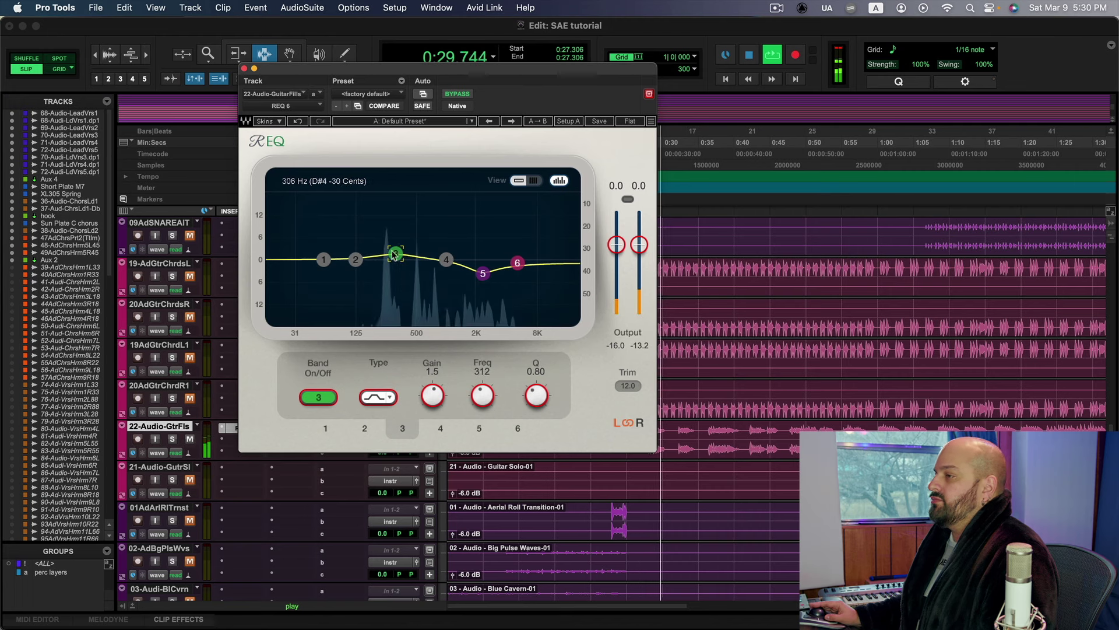
key(ctrl+alt+super+w)
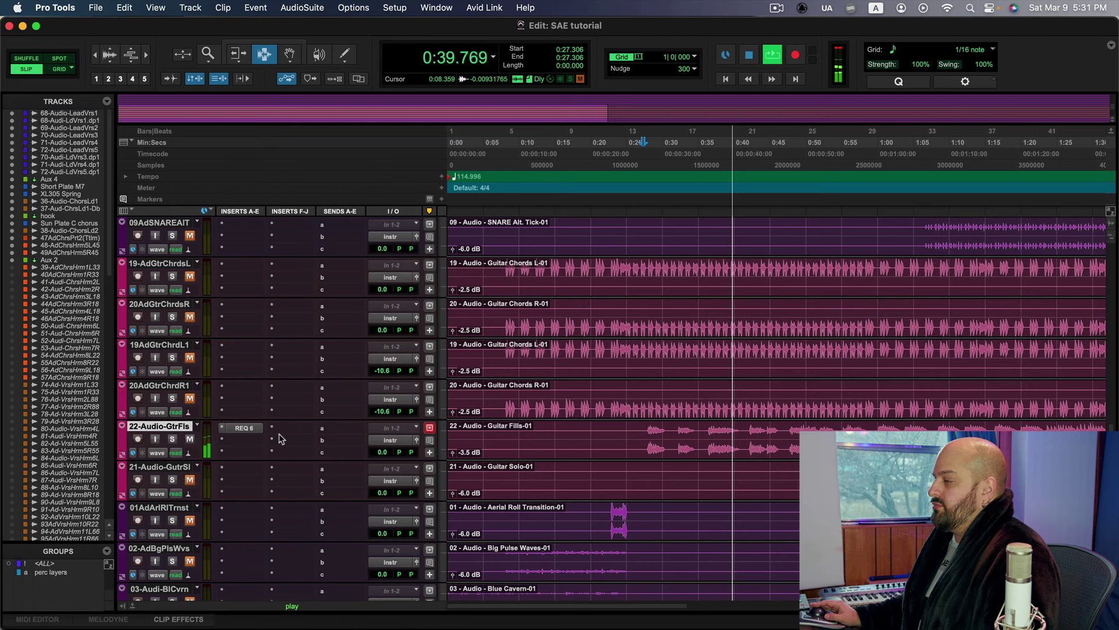
key(space)
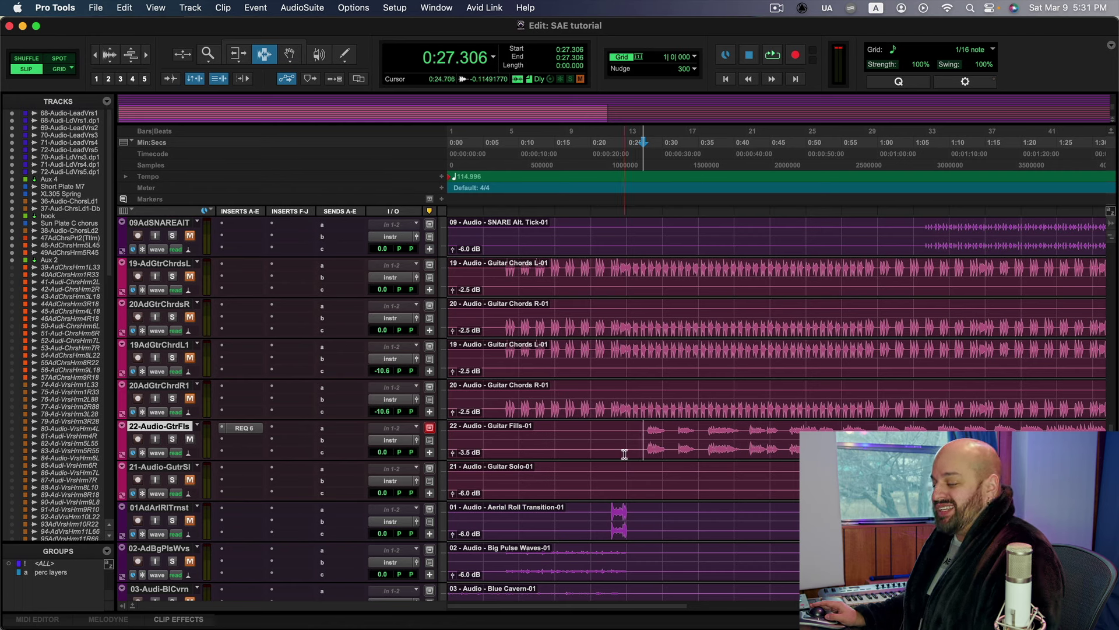
Set the playback start to 0:27.956 and insert Transient Master (stereo) below REQ 6 on 22-Audio-GtrFls.
click(648, 431)
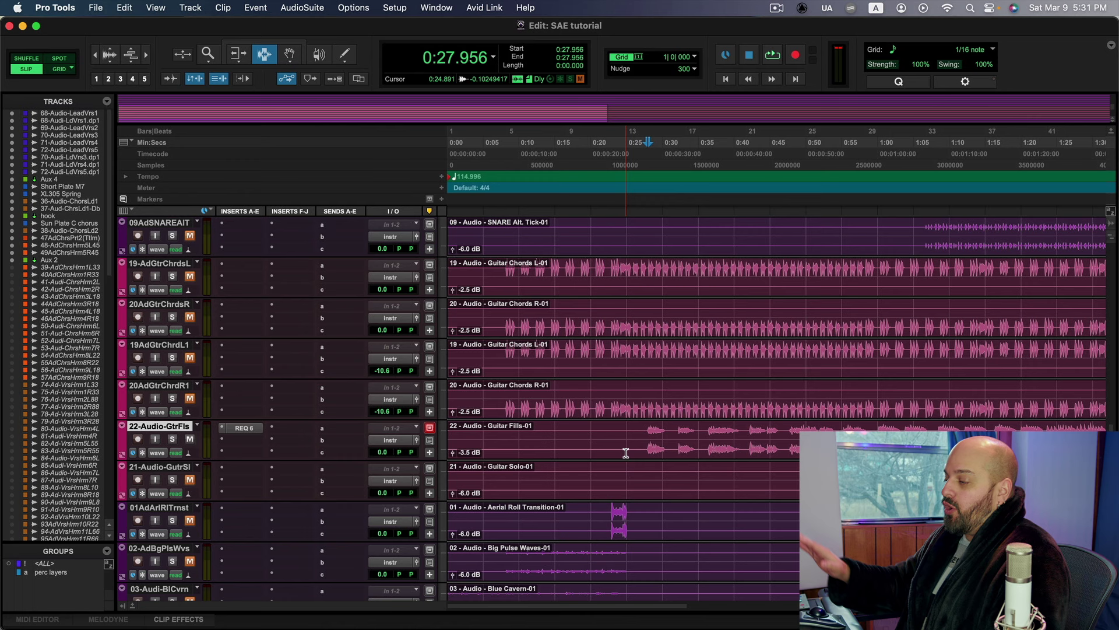
click(233, 445)
click(262, 420)
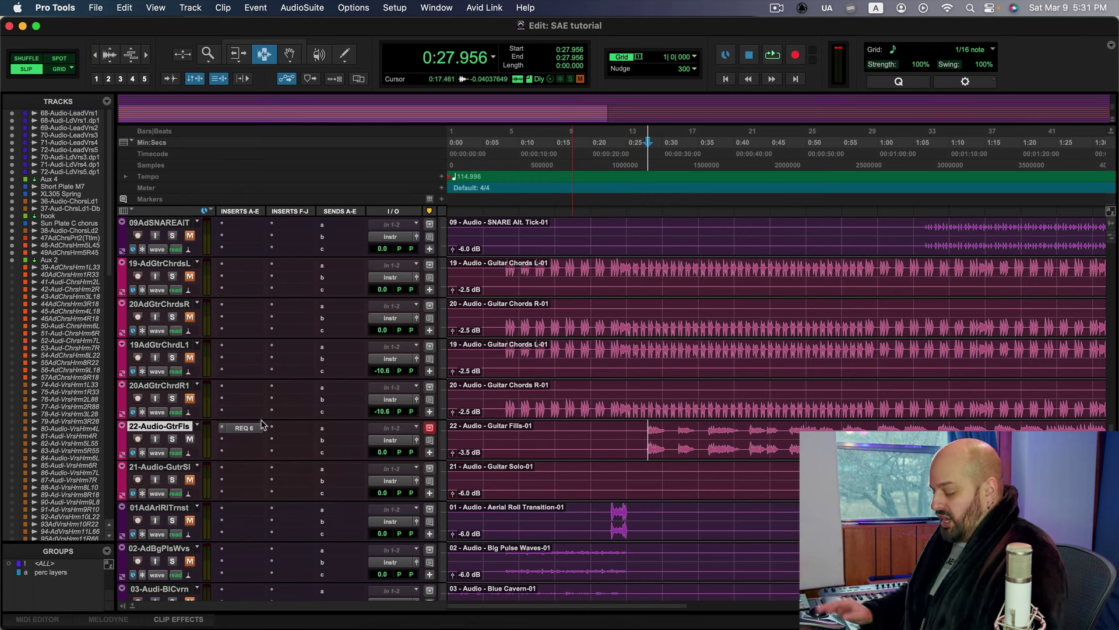
text(transi)
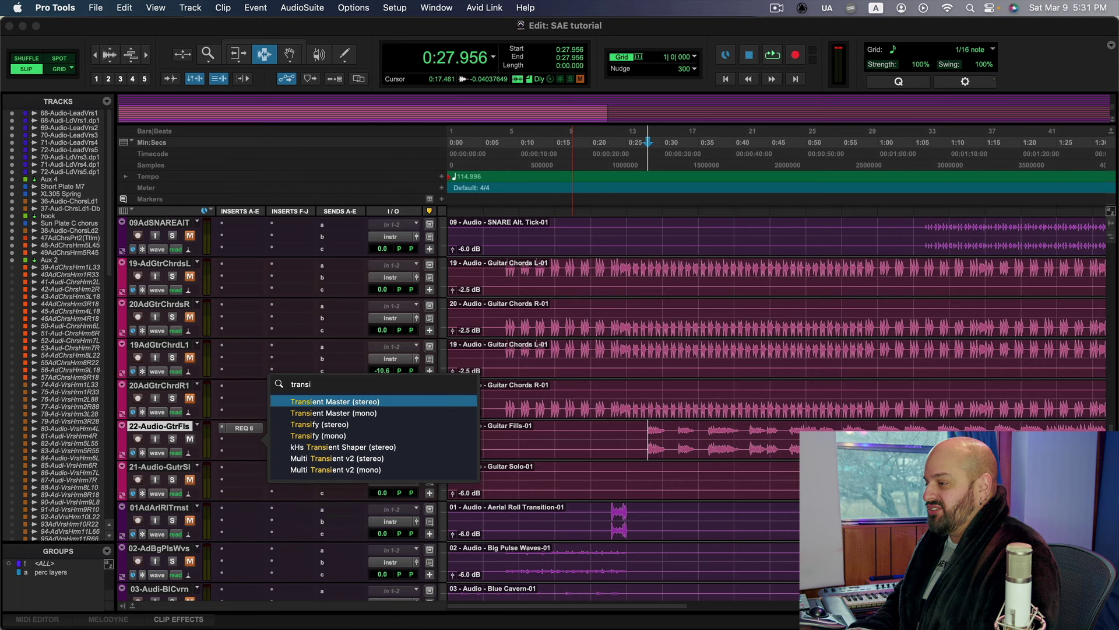
key(Return)
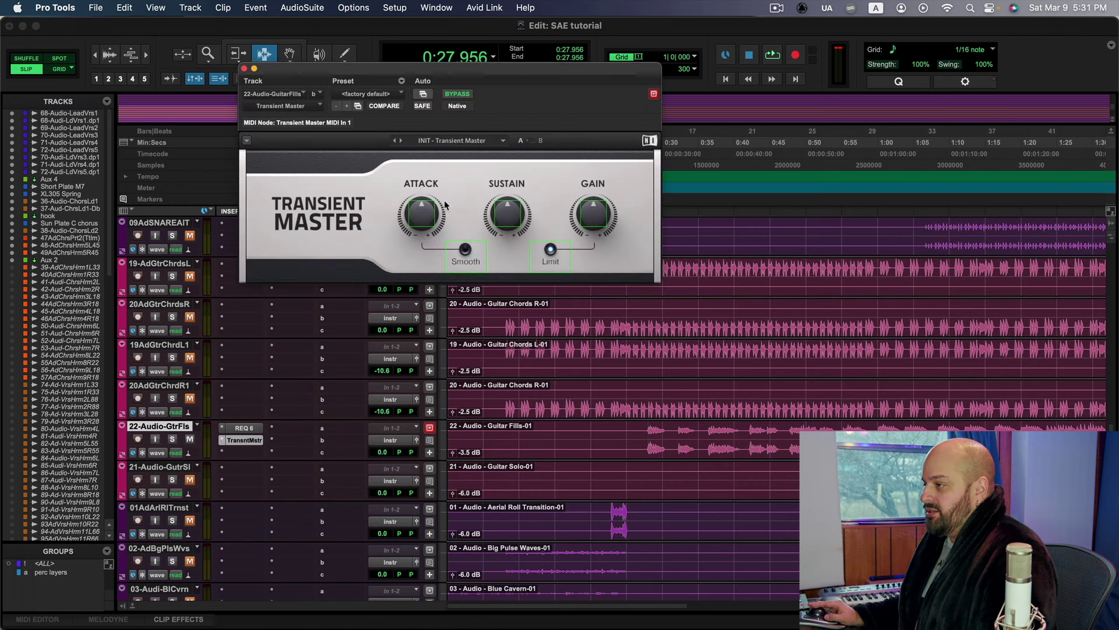
Lower the Transient Master attack to -59.0%, solo the guitar fills, and compare the sound with the plug-in bypassed.
key(space)
drag(446, 204, 434, 257)
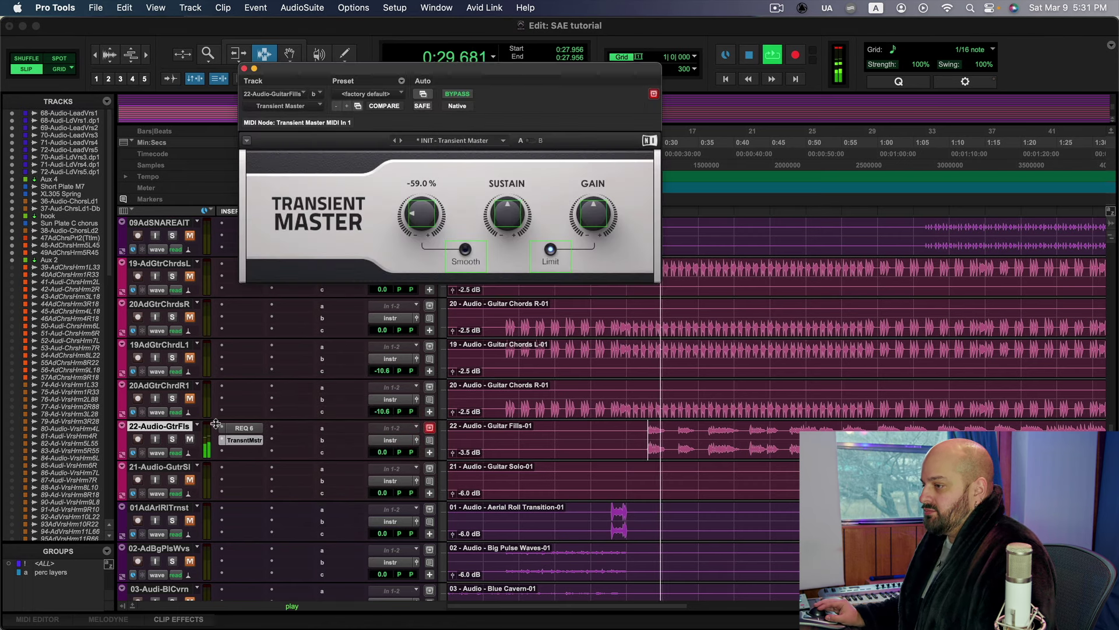
click(173, 440)
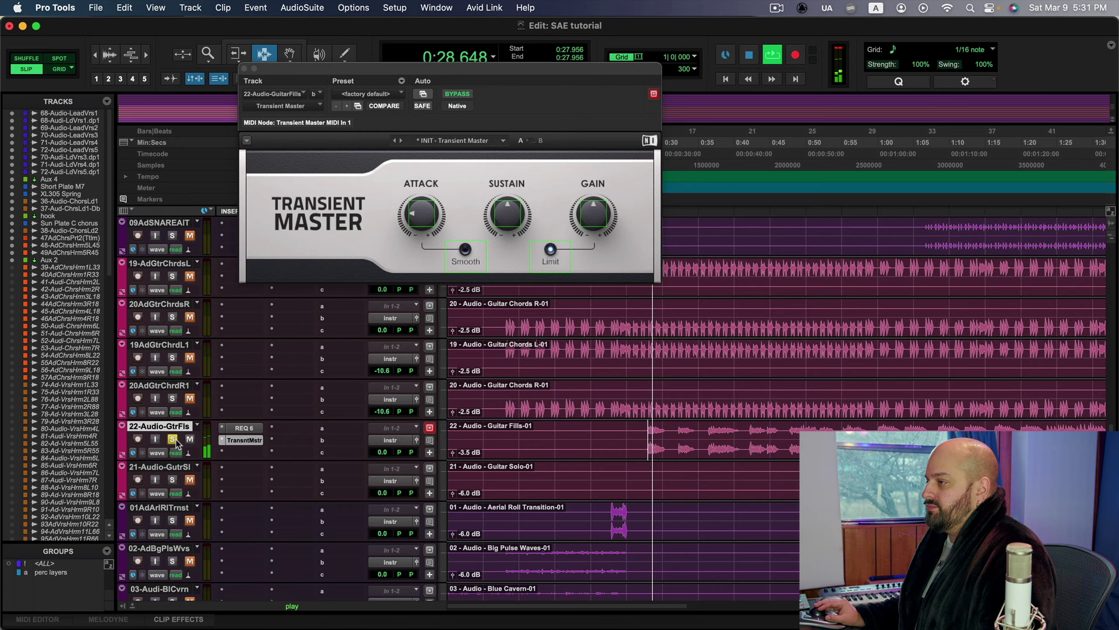
key(space)
click(456, 94)
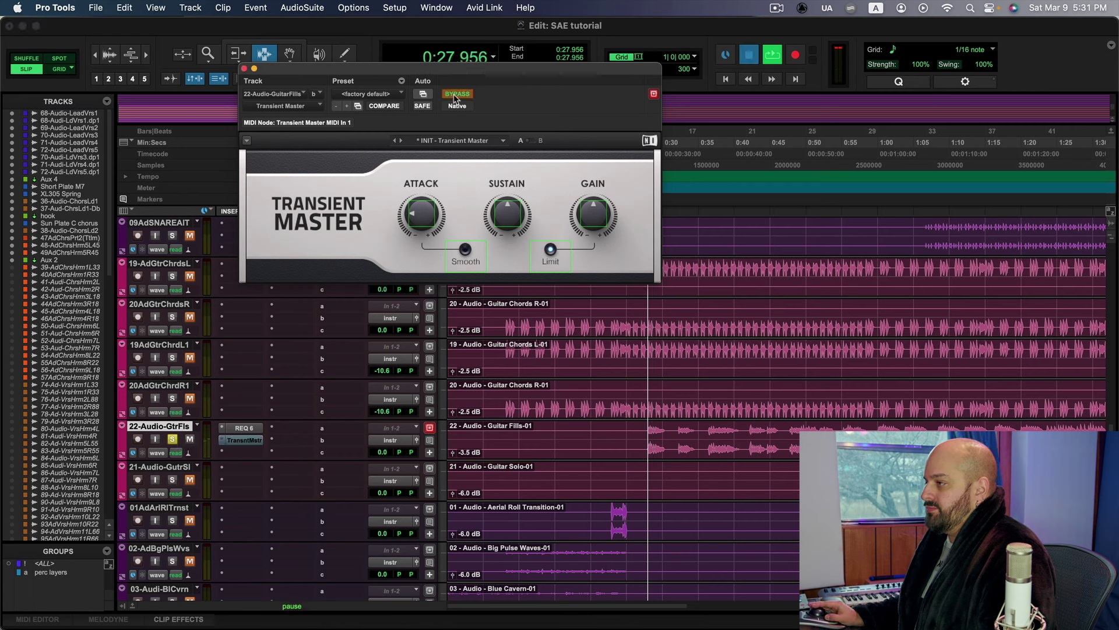
click(457, 95)
key(space)
key(space)
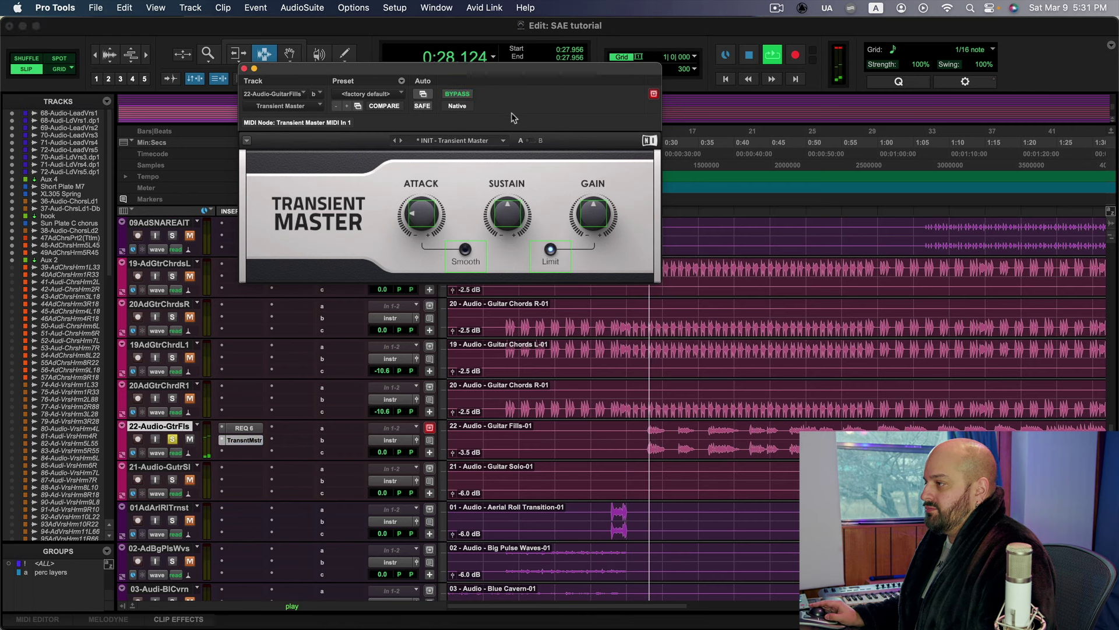
Raise the Transient Master's sustain and gain slightly above centre while playing the soloed fills.
key(space)
drag(511, 215, 511, 201)
key(space)
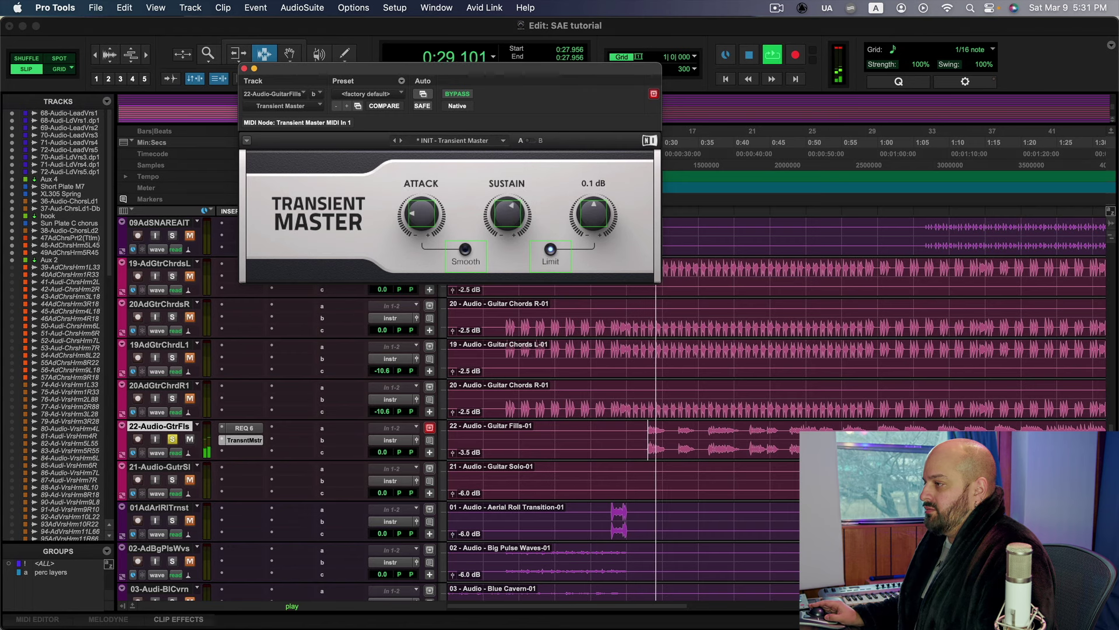
key(space)
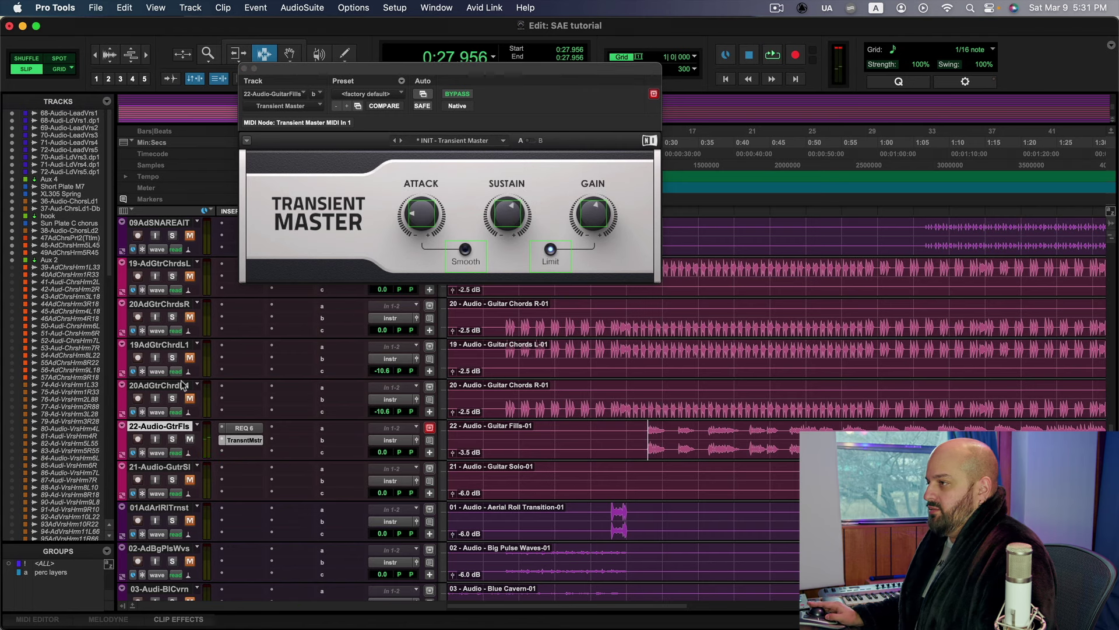
Close Transient Master and play the unsoloed guitar fills with the vocals from 0:27.956.
click(244, 69)
key(space)
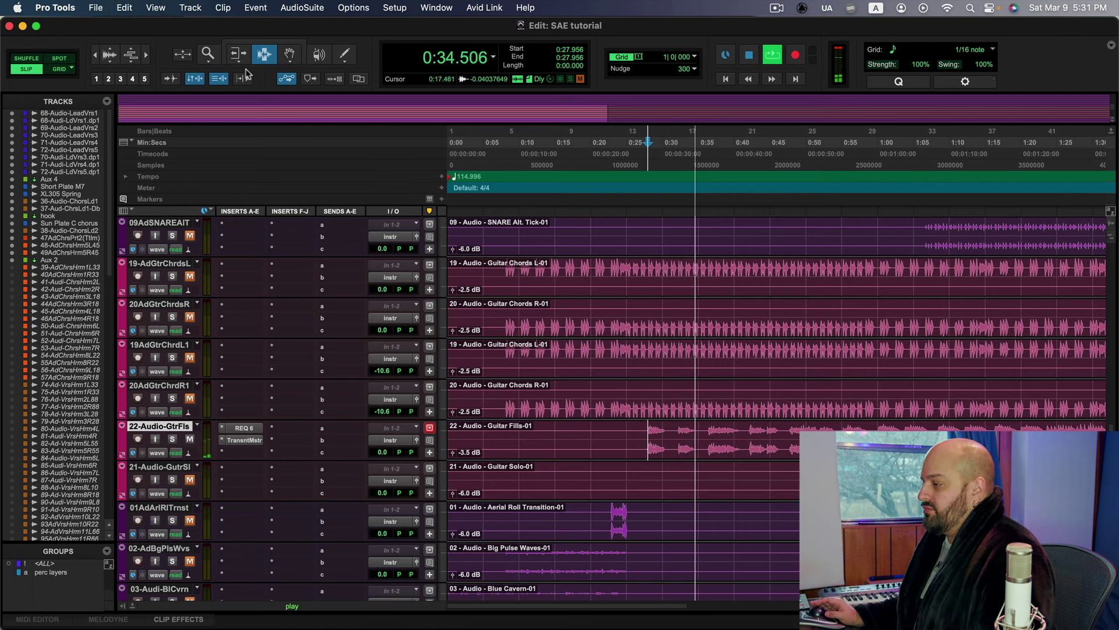
key(space)
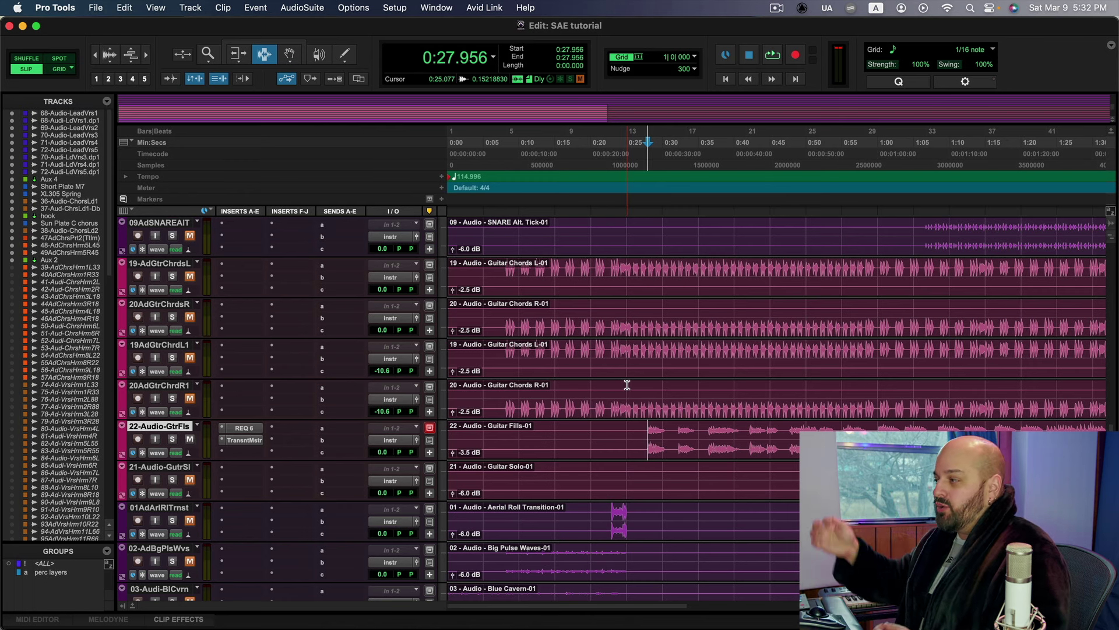
Unmute the percussion loop 12APERCLOP1 and audition it with the vocals from 0:24.520.
scroll(699, 383, up, 5)
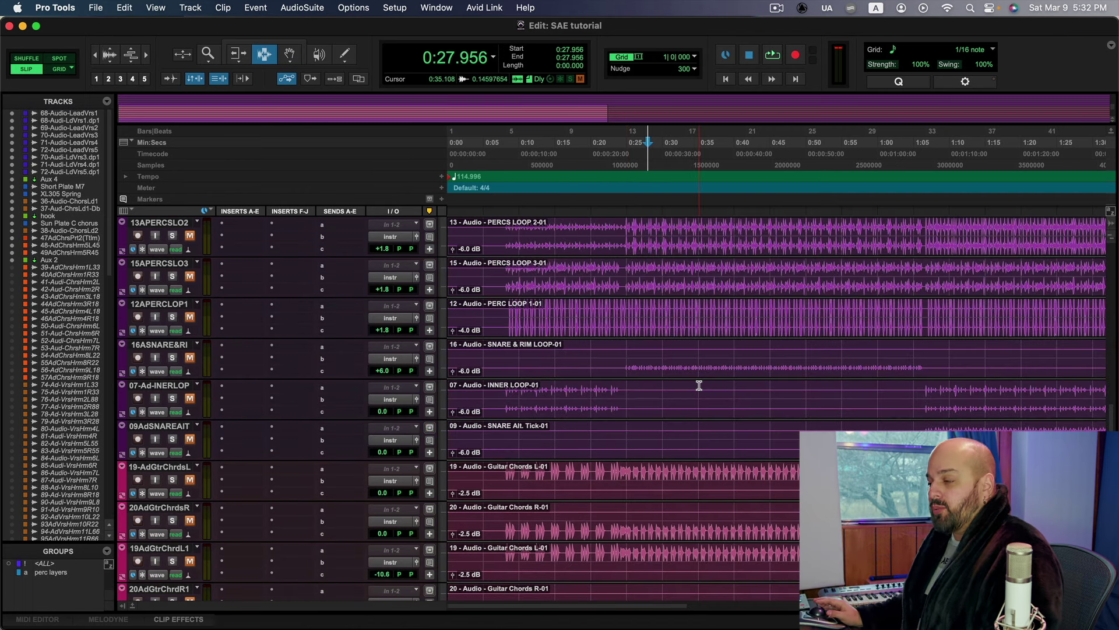
scroll(699, 384, up, 1)
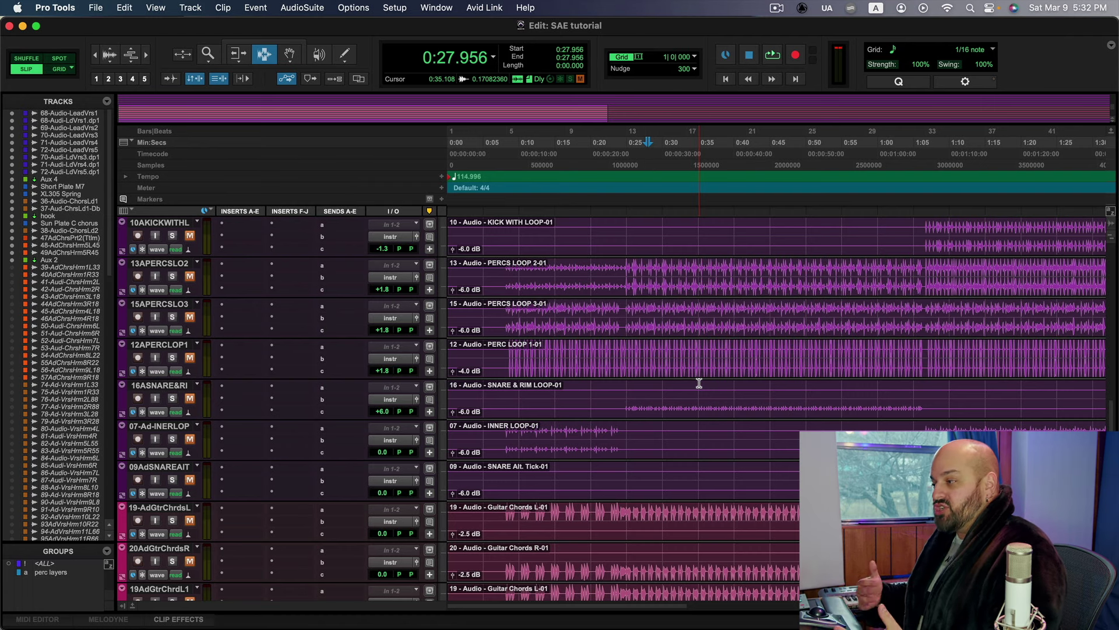
click(625, 352)
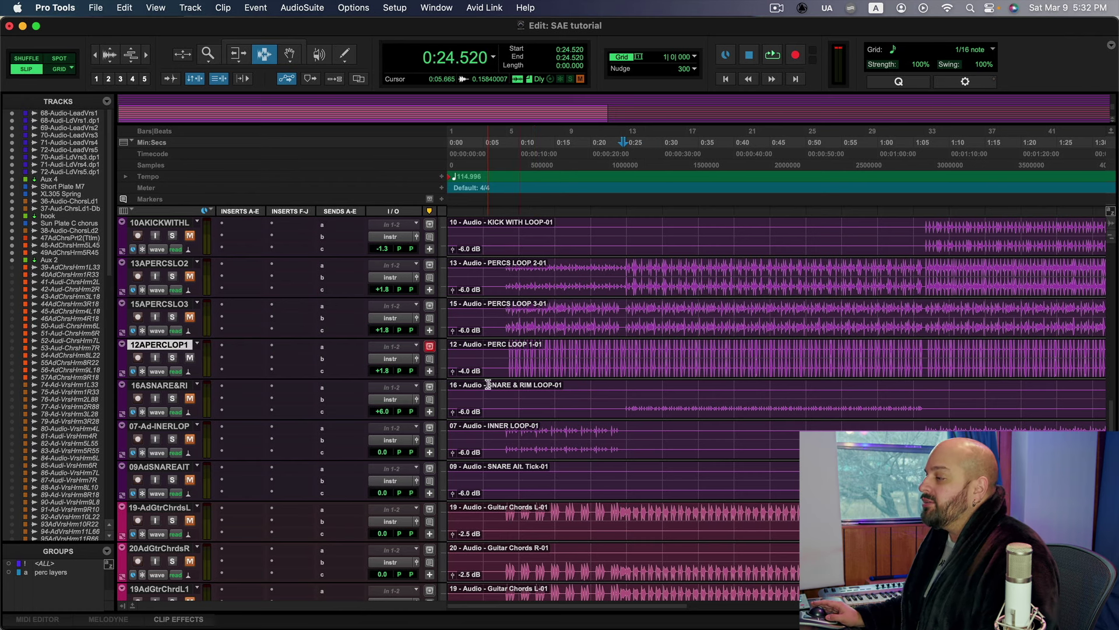
key(space)
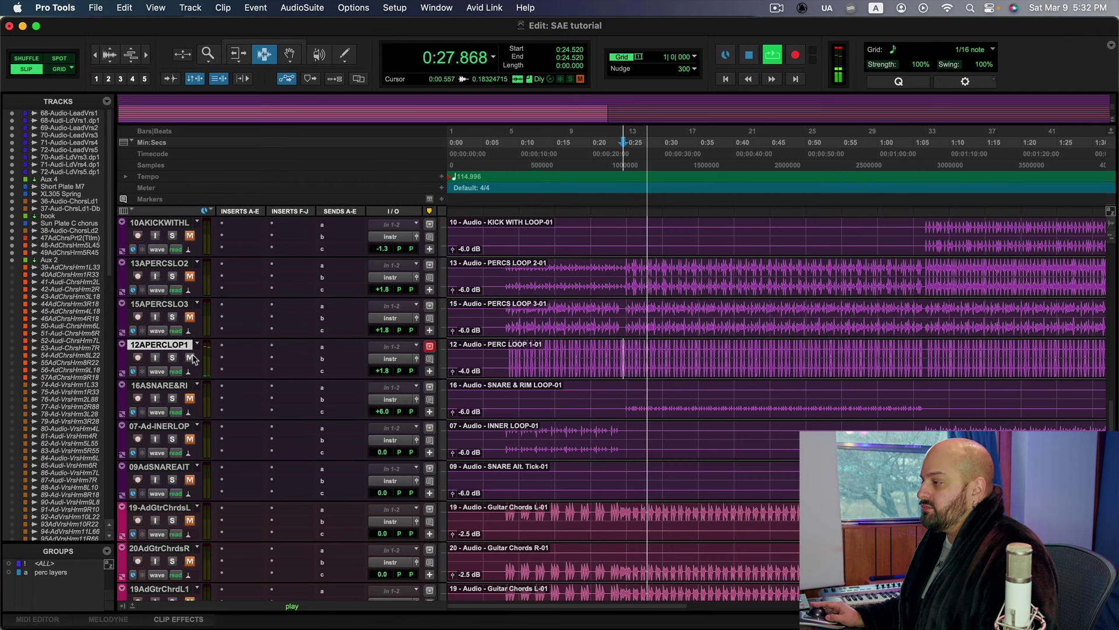
key(space)
Audition 15APERCSLO3, 13APERCSLO2 and 16ASNARE&RI one at a time from 0:24.520, muting each again after playing it.
key(space)
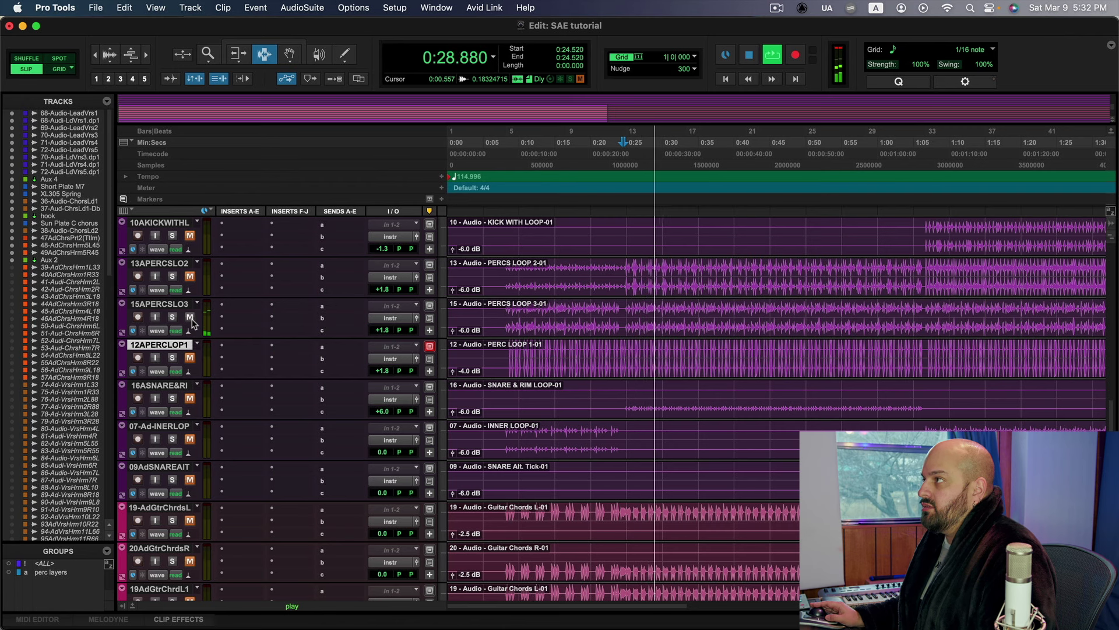
key(space)
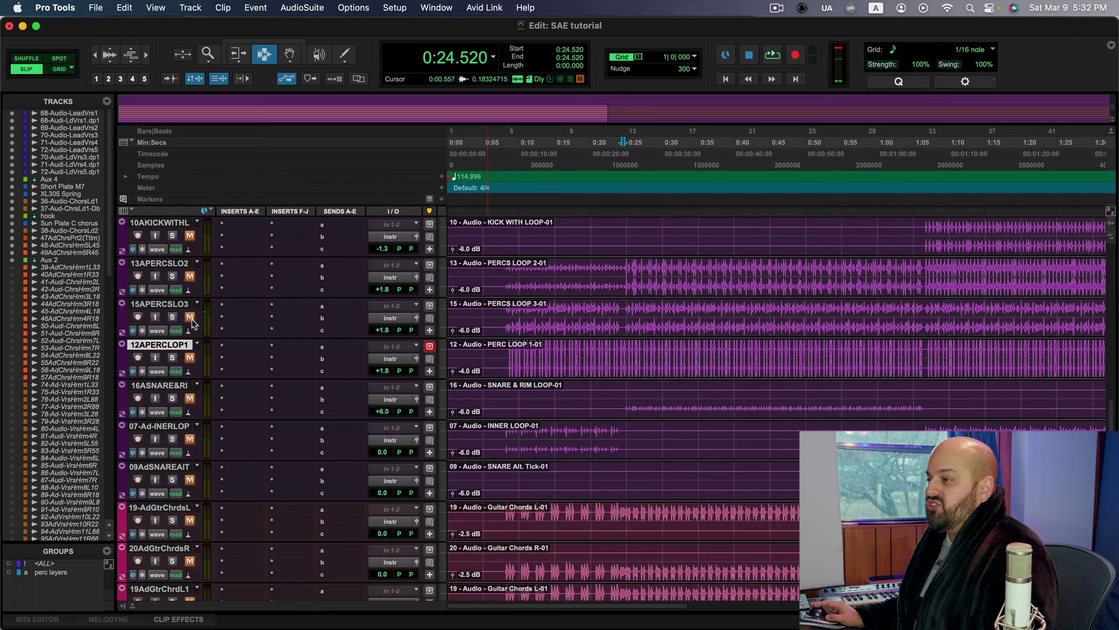
click(190, 278)
key(space)
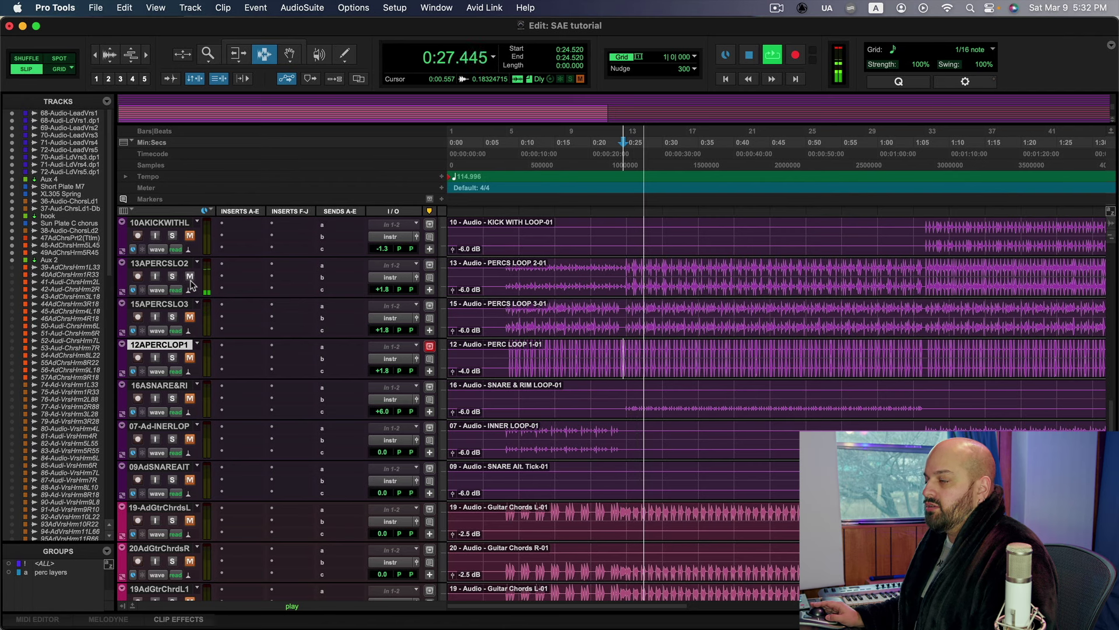
key(space)
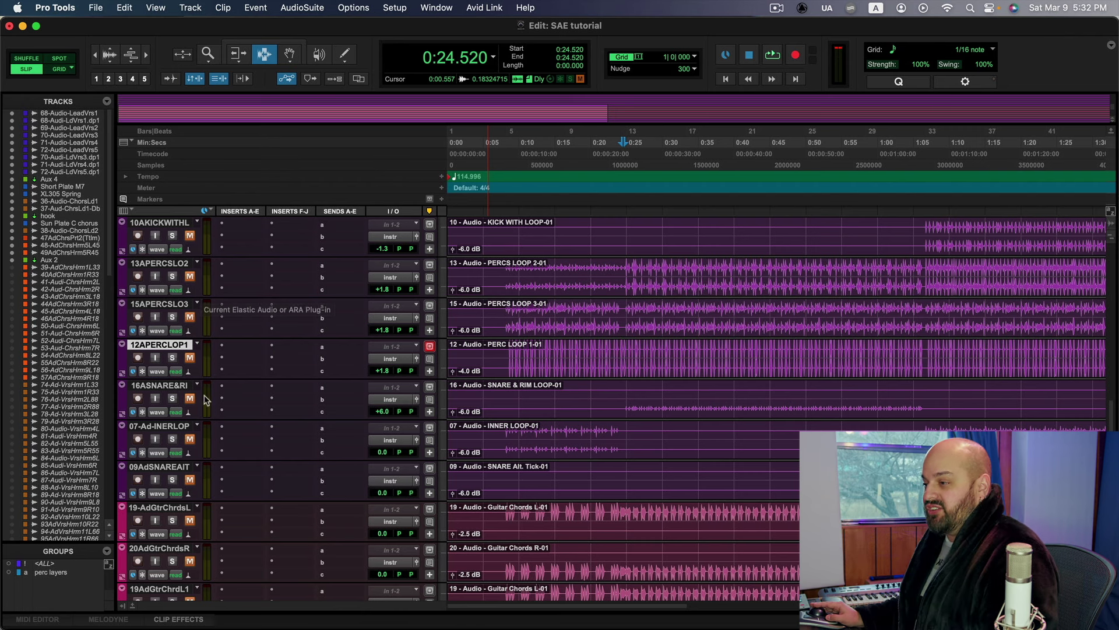
key(space)
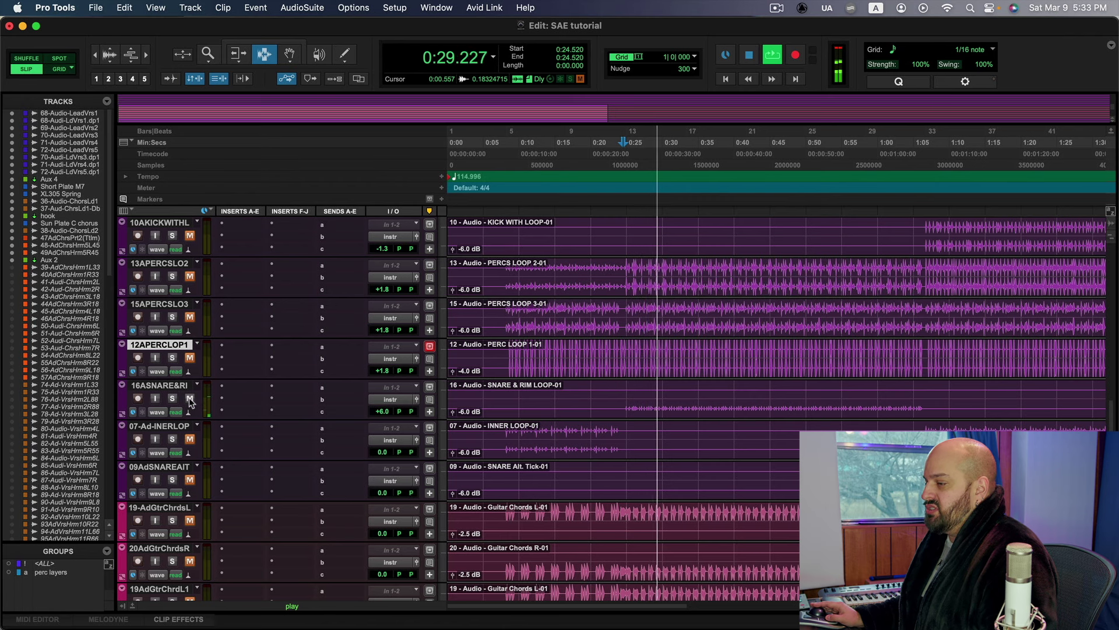
key(space)
Unmute and solo 15APERCSLO3 and play it alone from 0:24.520.
click(172, 317)
key(space)
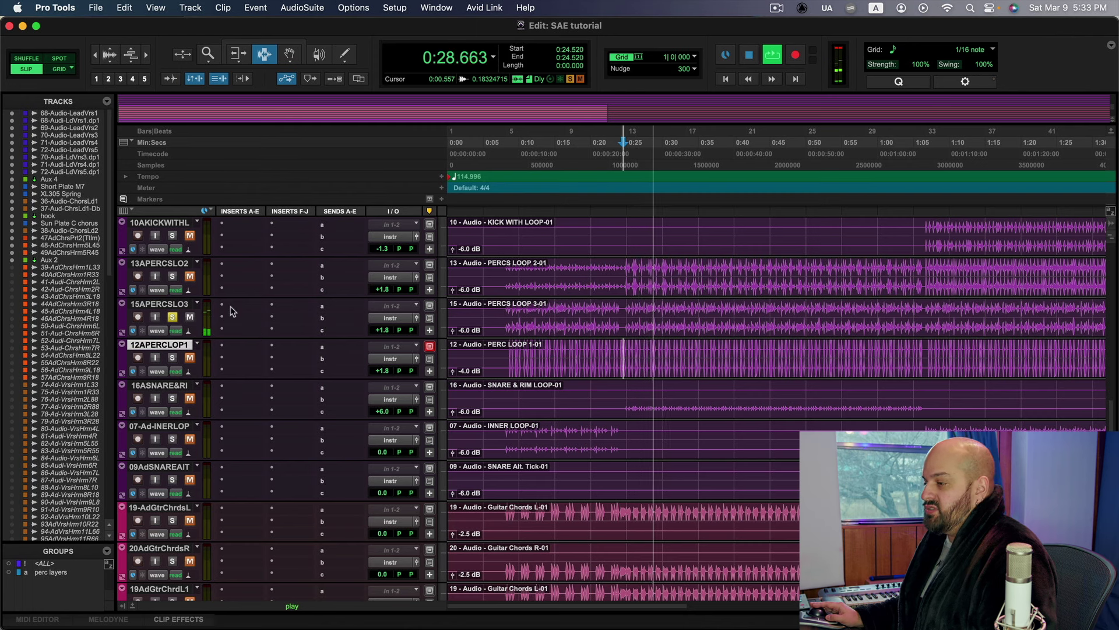
key(space)
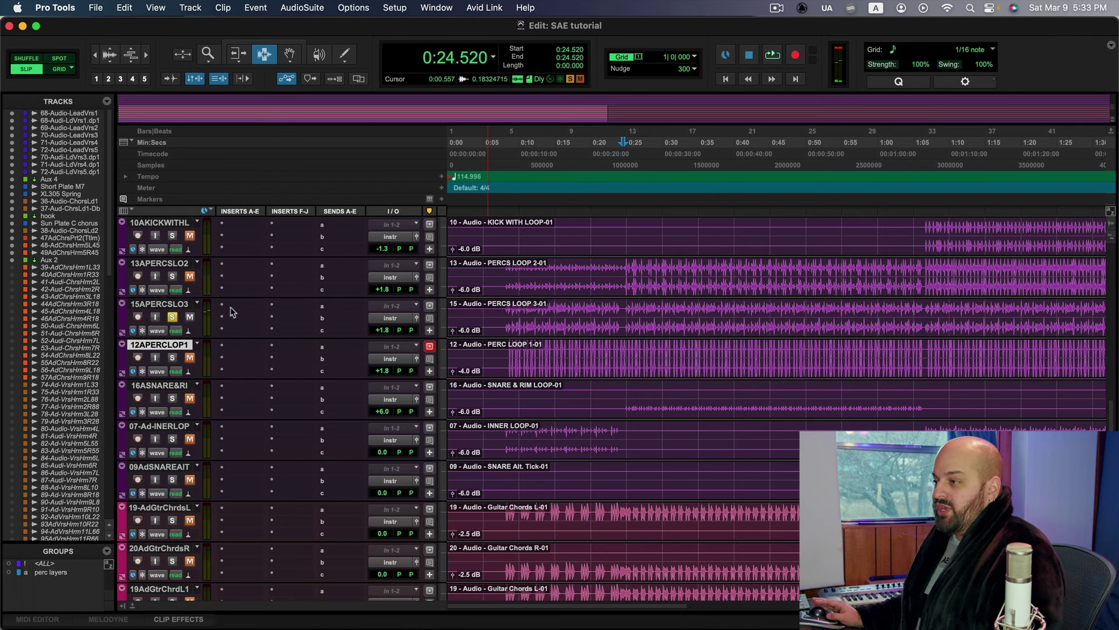
Insert Transify on 15APERCSLO3, switch on its treble band, and raise the treble attack above centre.
click(222, 304)
click(260, 289)
text(transi)
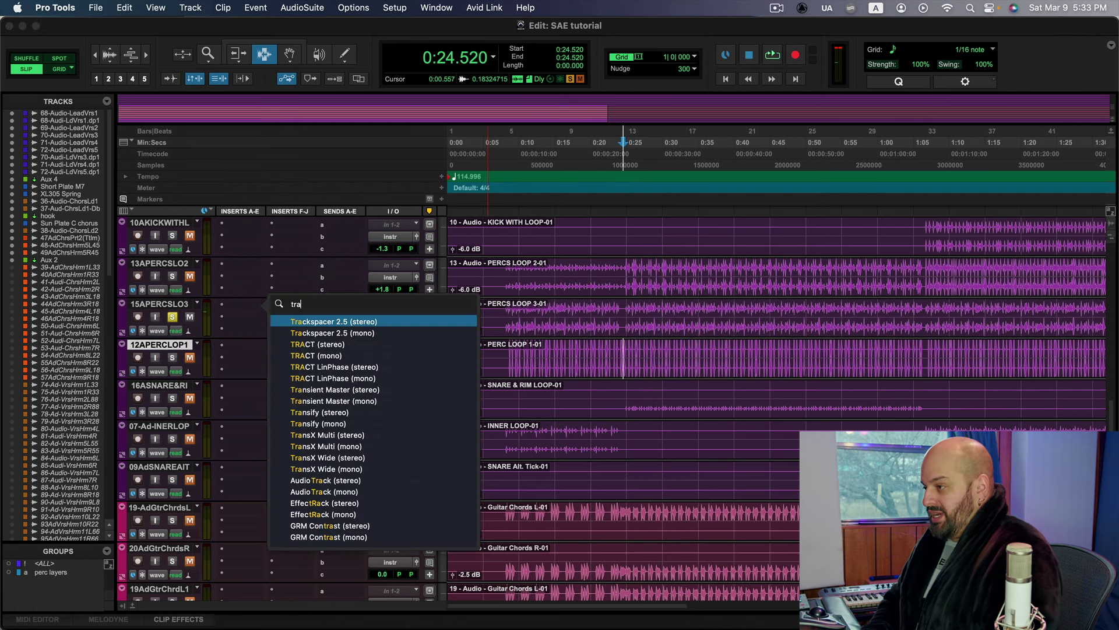
key(Down)
key(Down)
key(Down)
key(Up)
key(Return)
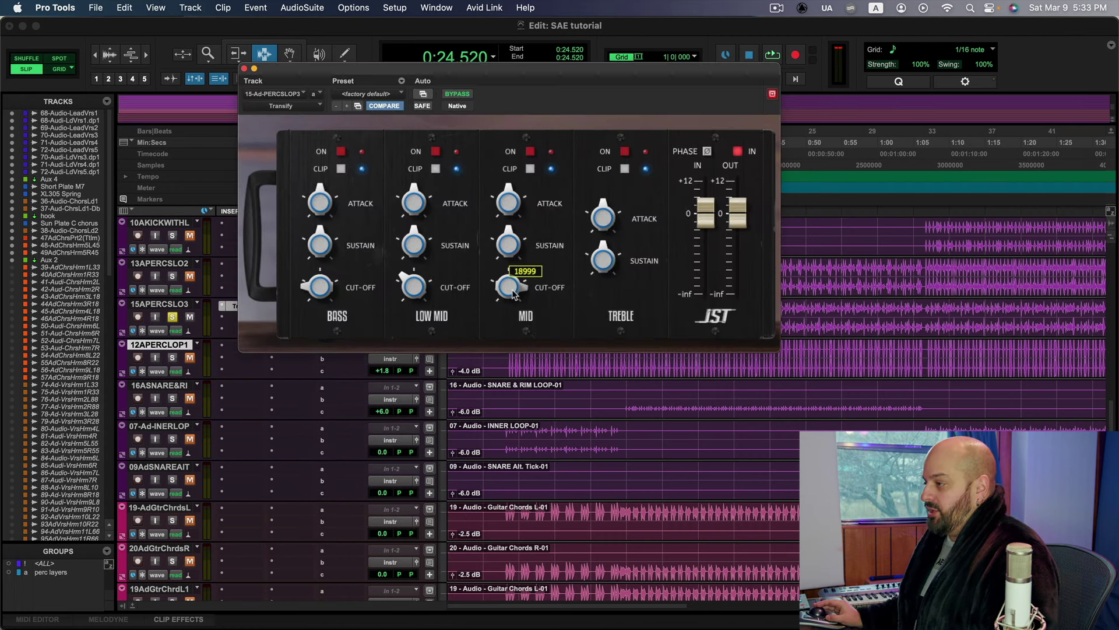
drag(605, 208, 603, 217)
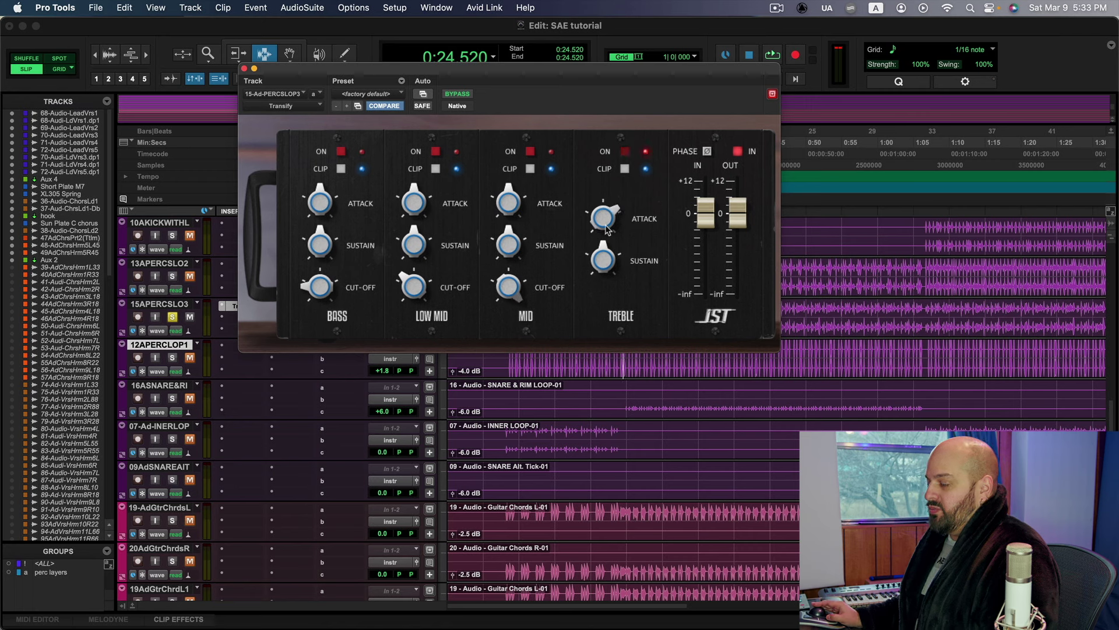
Play 15APERCSLO3 in solo from 0:24.520 and compare the raised treble attack with Transify bypassed and active.
key(space)
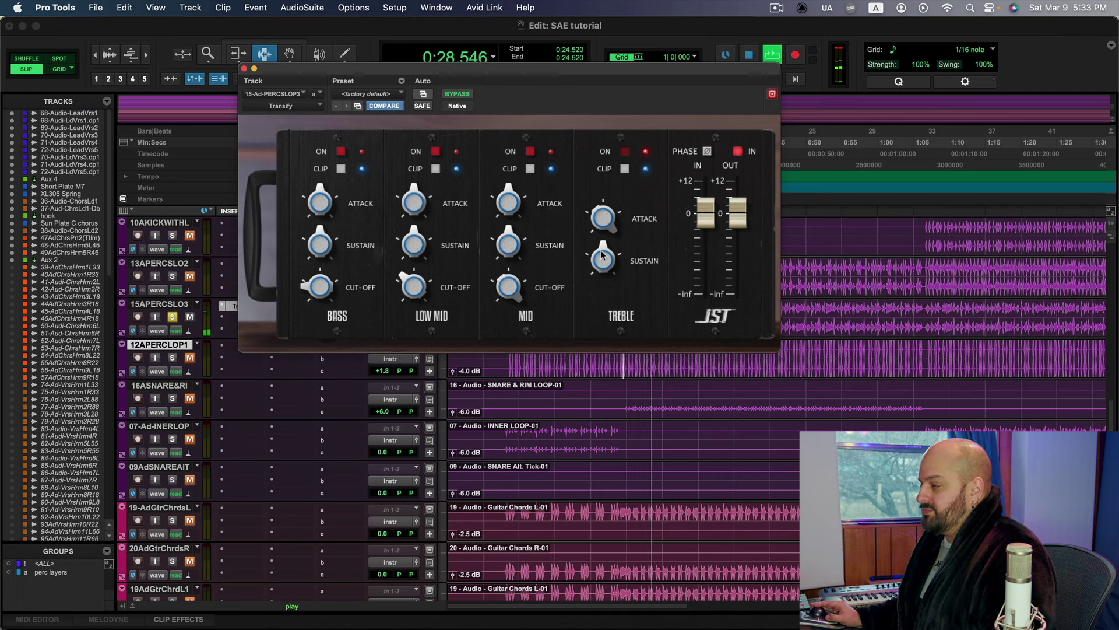
click(467, 95)
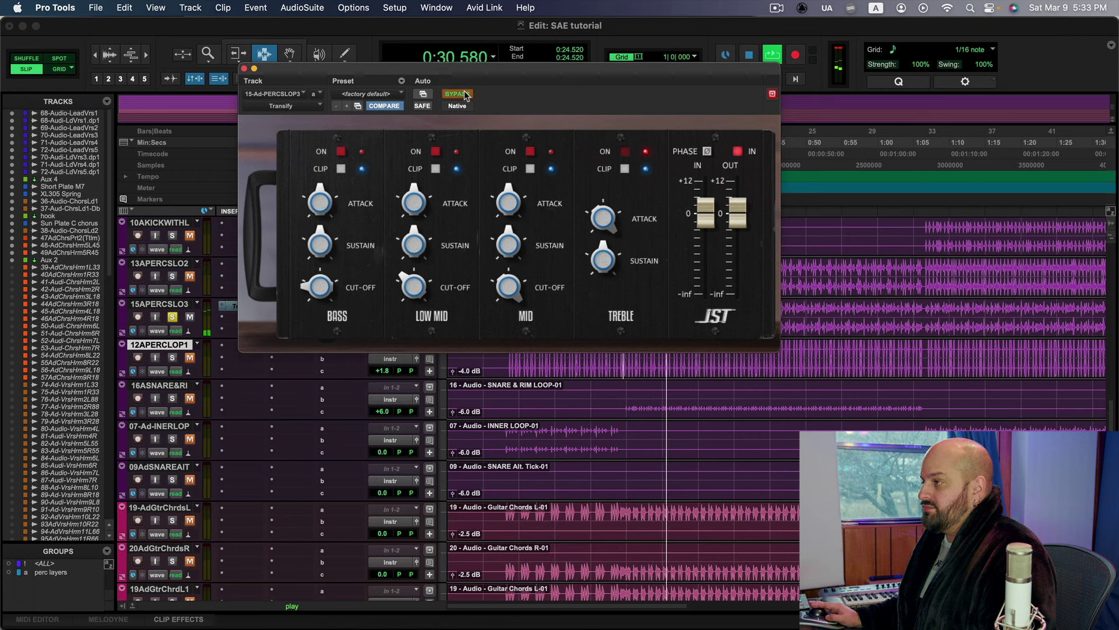
click(467, 94)
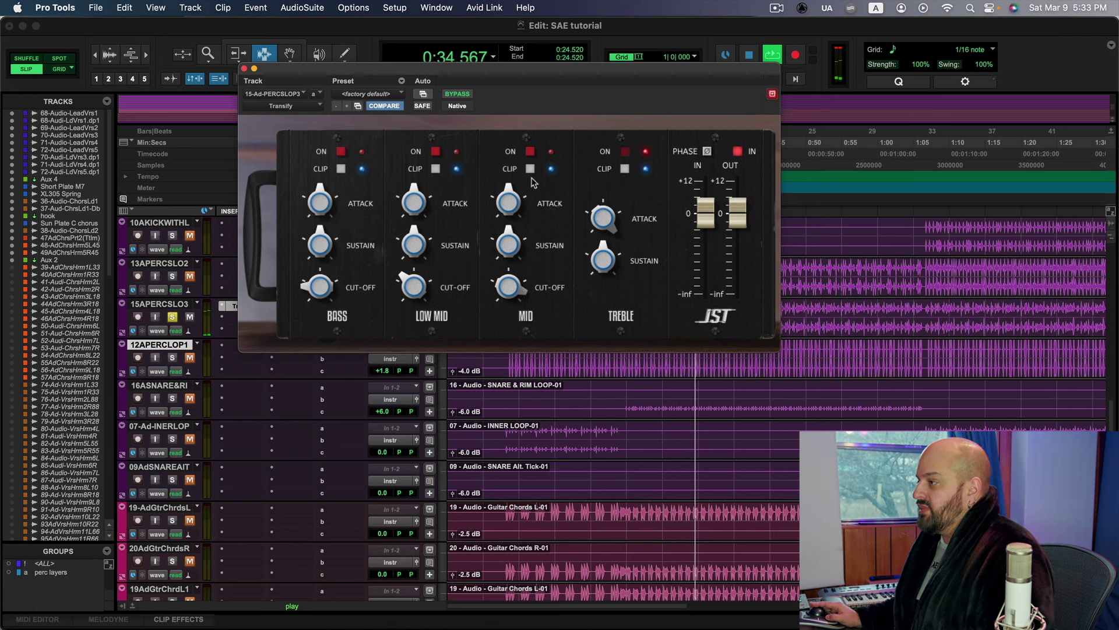
key(space)
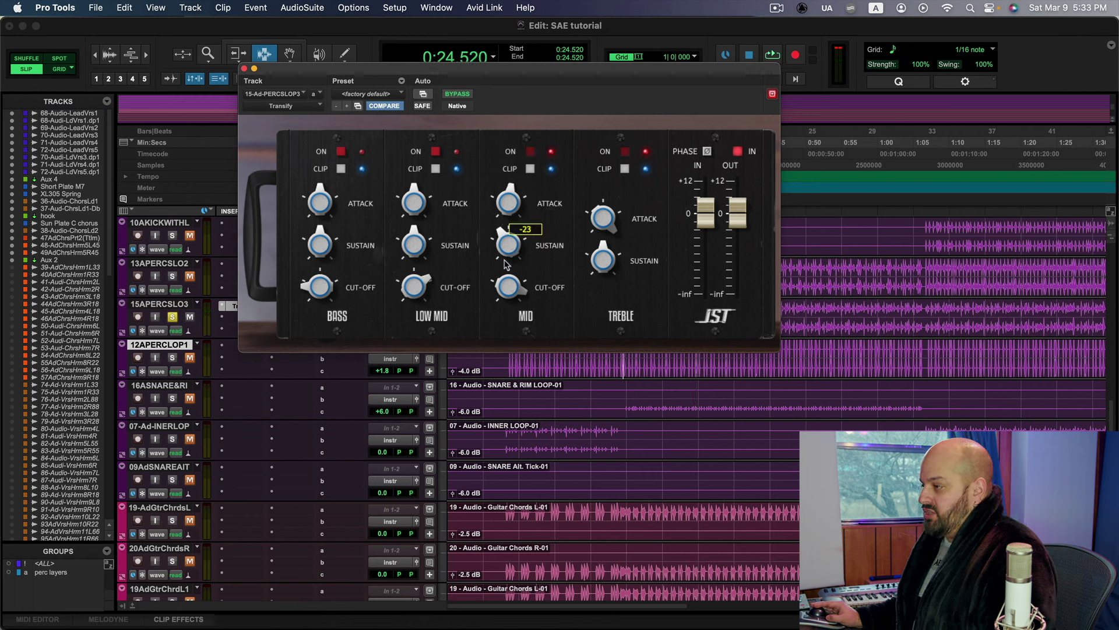
Switch on Transify's mid band, raise the low-mid cut-off, set the mid sustain to -23, and compare the result against bypass during playback.
key(space)
mouse_move(505, 248)
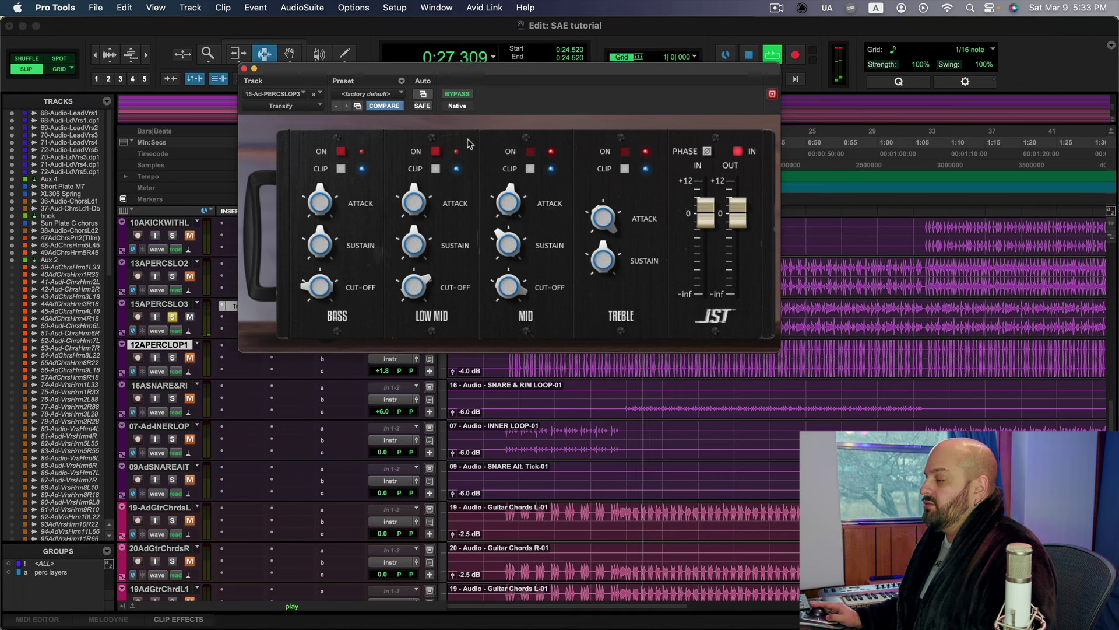
click(458, 94)
click(458, 93)
click(245, 69)
key(space)
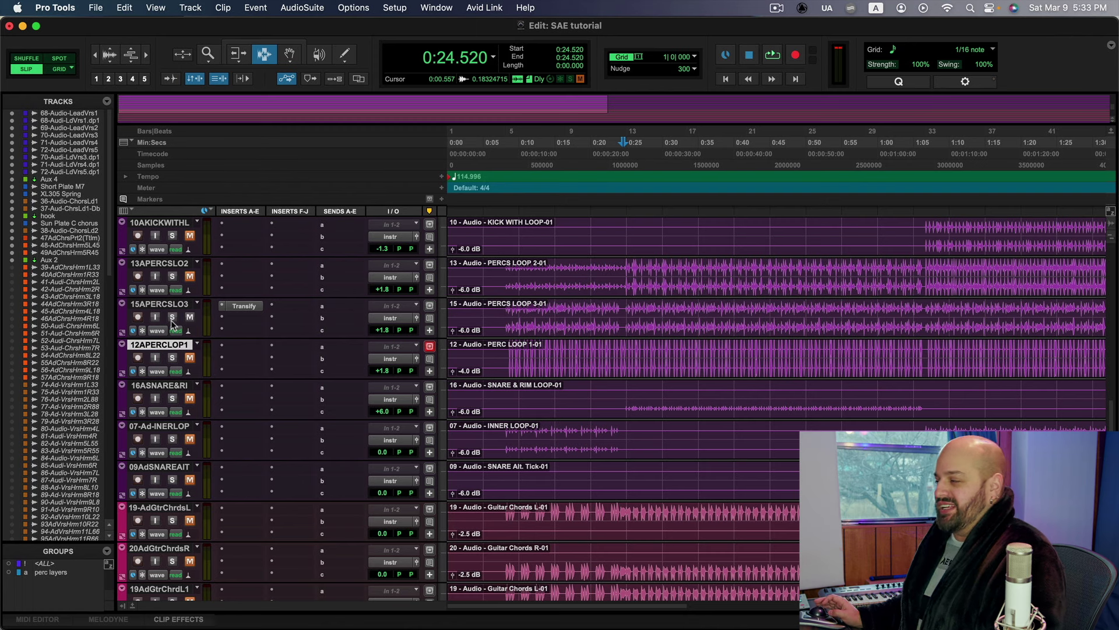
Take 15APERCSLO3 out of solo and audition it with the vocals from 0:24.520.
key(space)
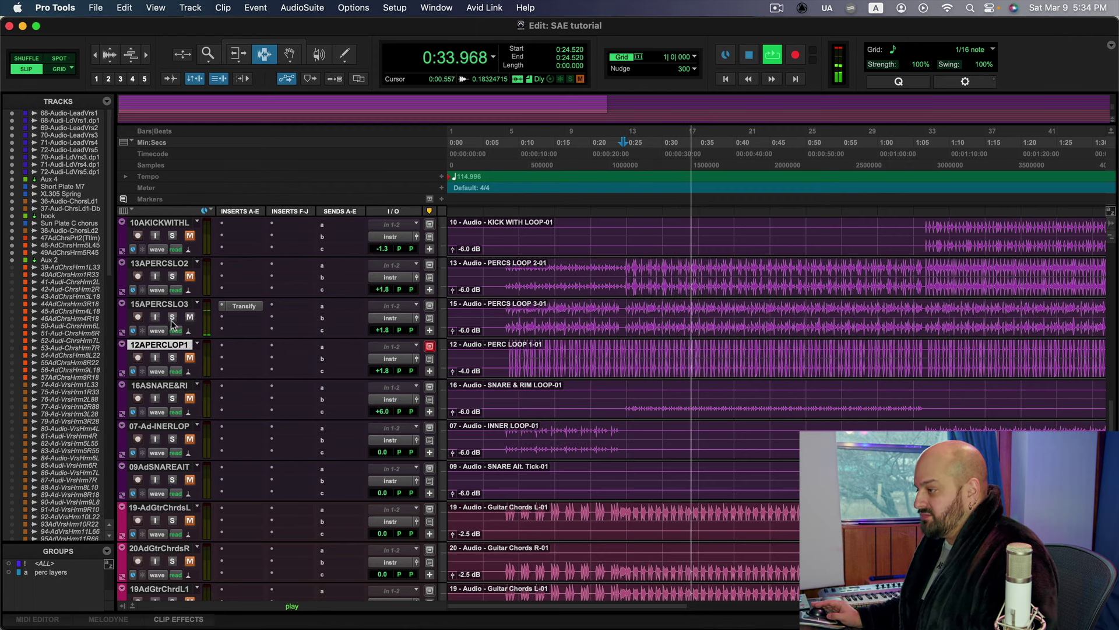
key(space)
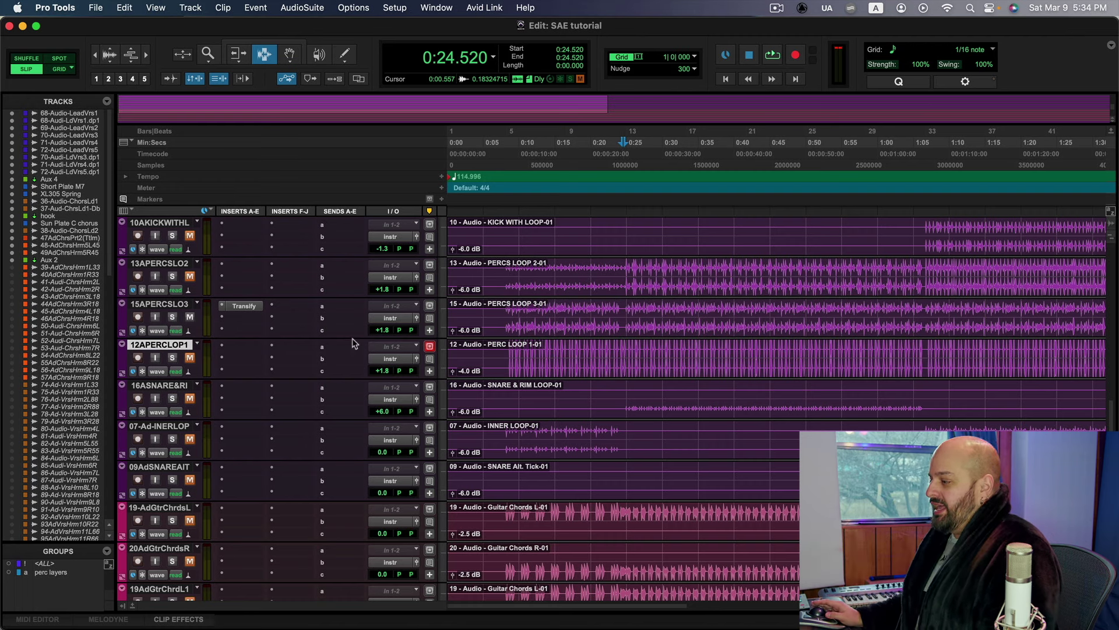
scroll(554, 402, down, 3)
scroll(591, 420, up, 3)
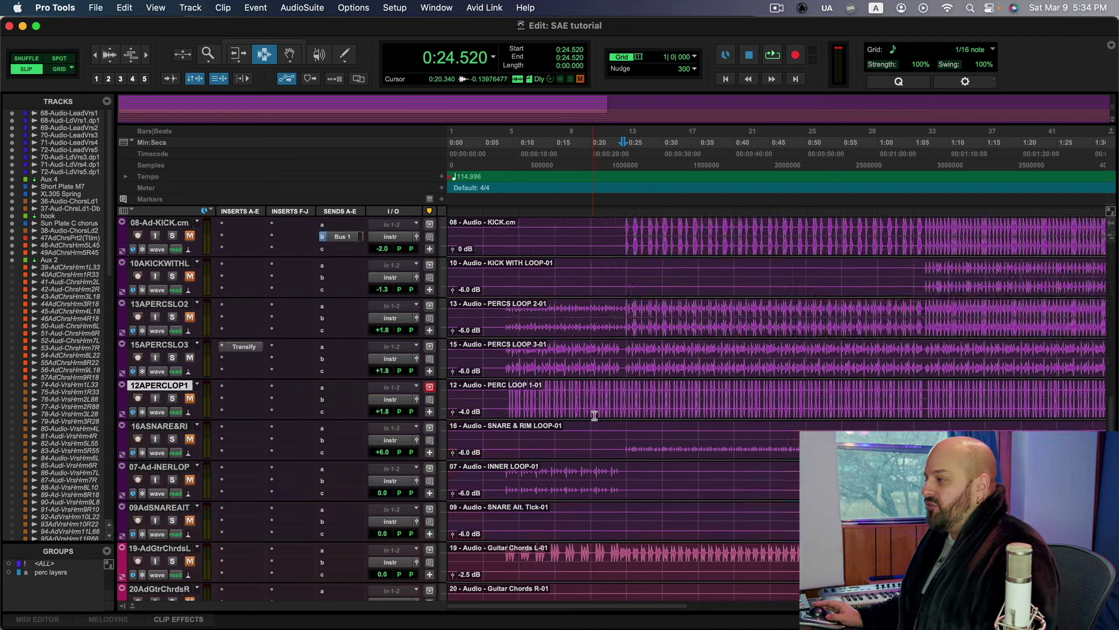
scroll(594, 413, up, 5)
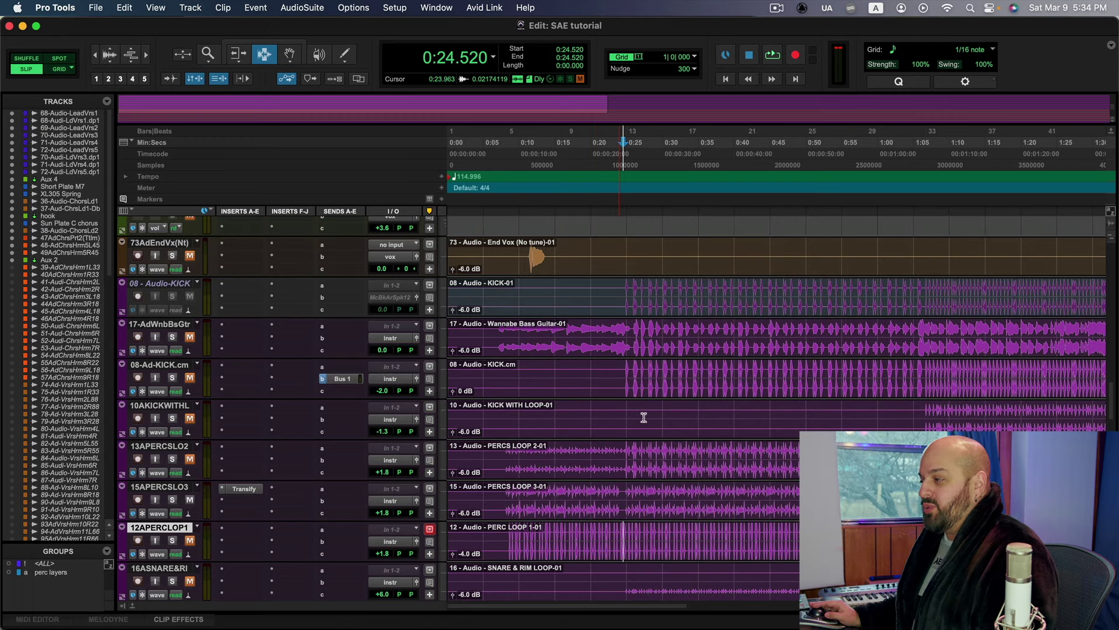